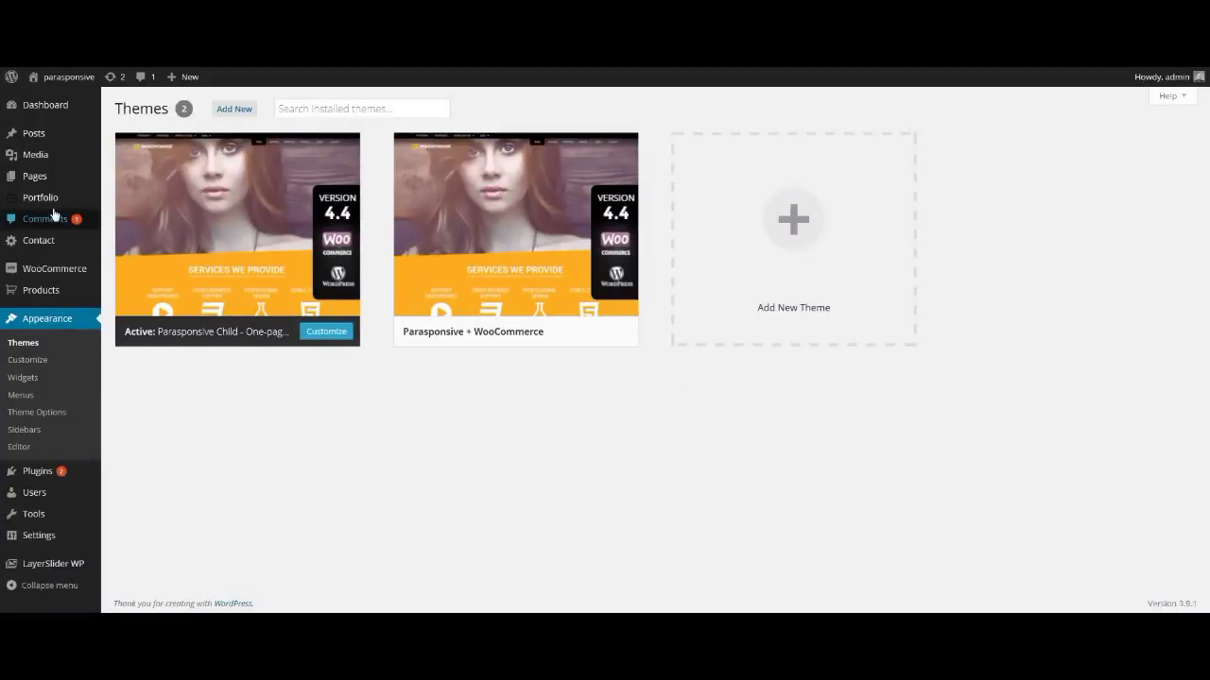
Publish a new page 'Parallax Home Page' using the 'Paralax home page' template
{"action": "mouse_move", "coordinate": [51, 186]}
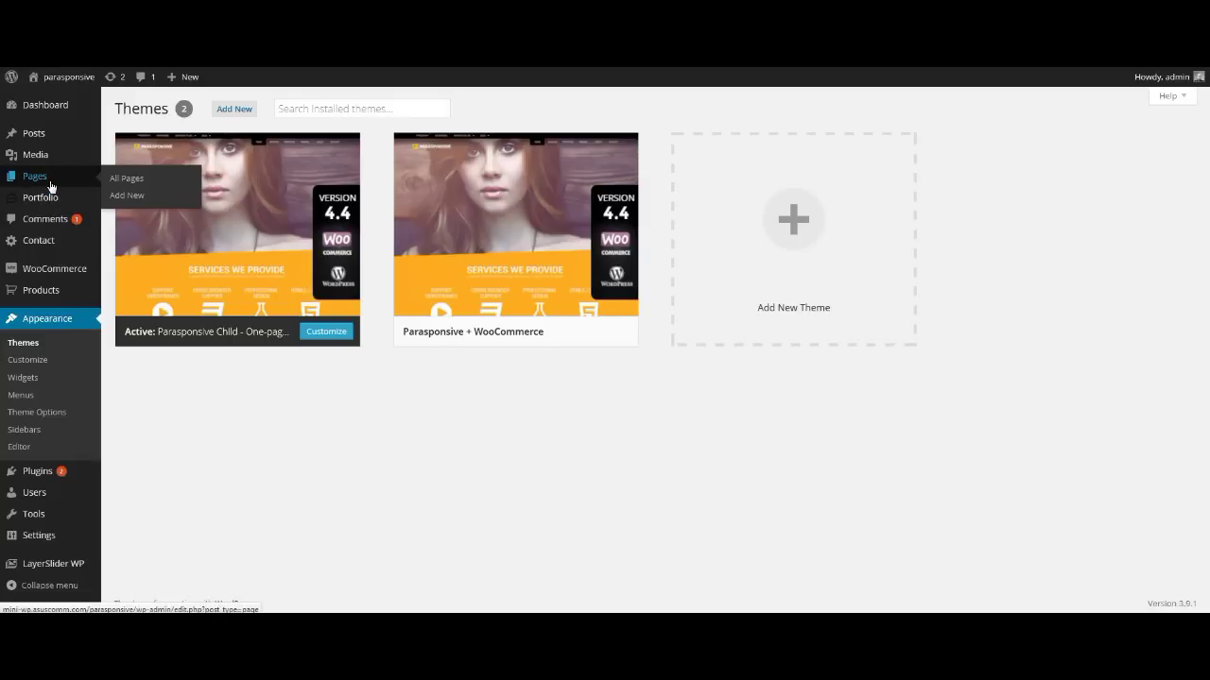
{"action": "left_click", "coordinate": [137, 199]}
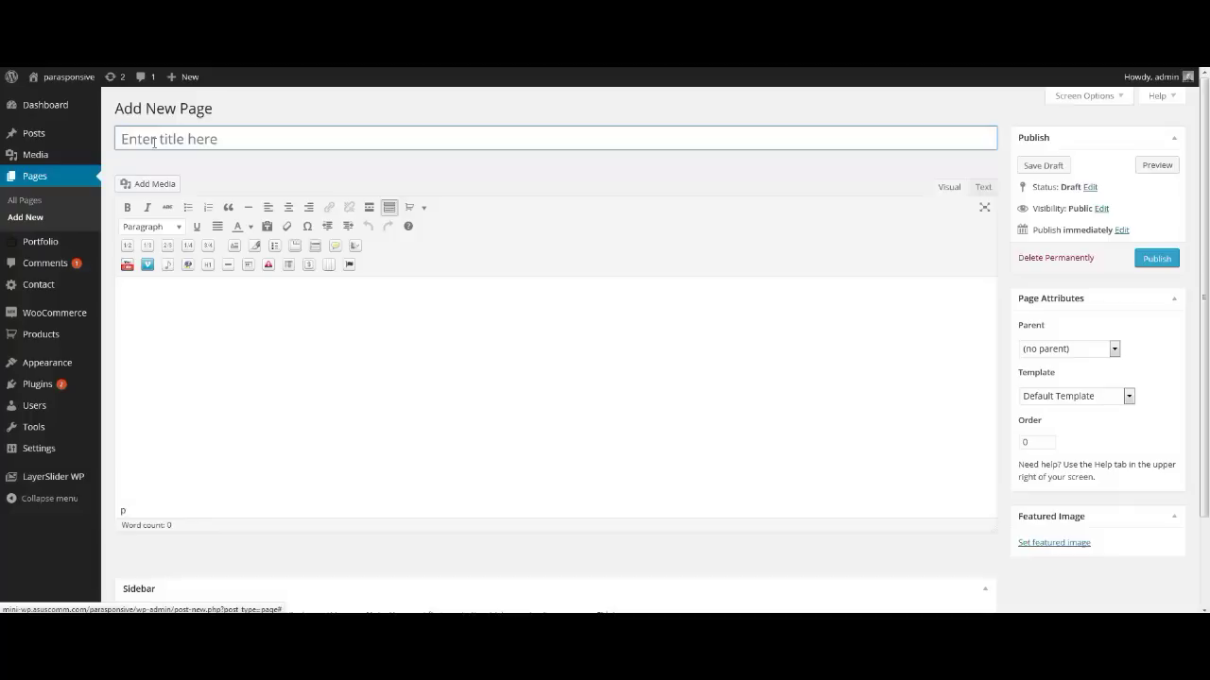
{"action": "type", "text": "Home P"}
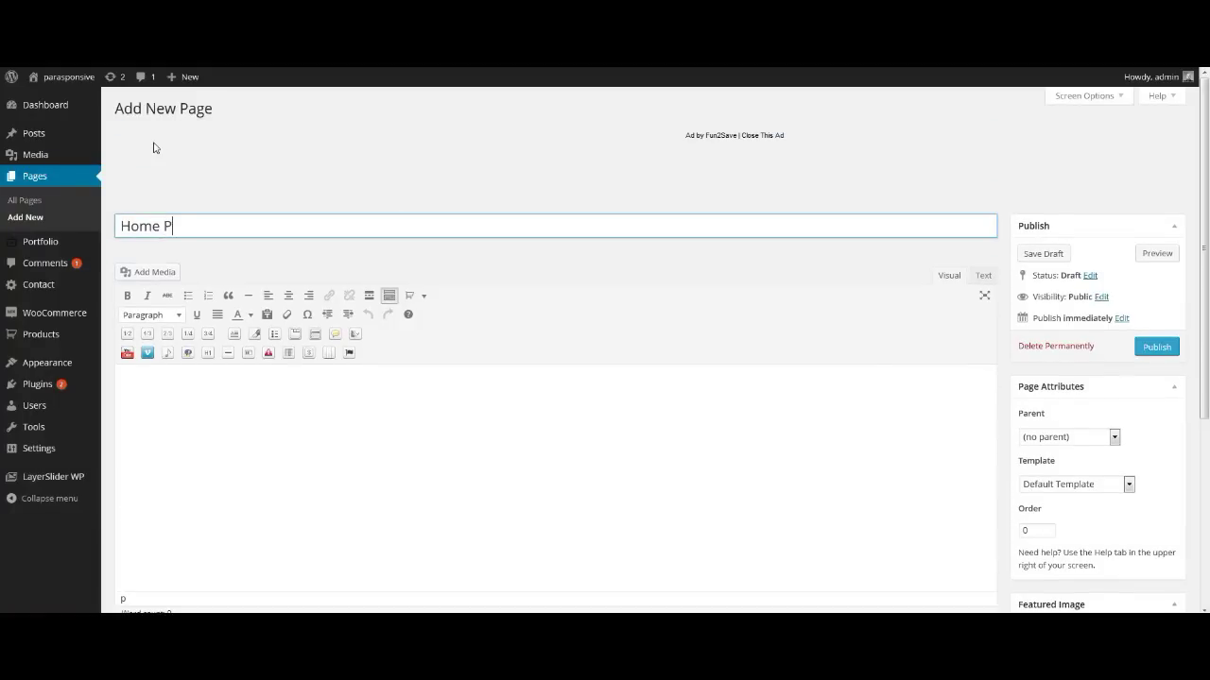
{"action": "type", "text": "arallax Page"}
{"action": "left_click", "coordinate": [1127, 484]}
{"action": "left_click", "coordinate": [1120, 513]}
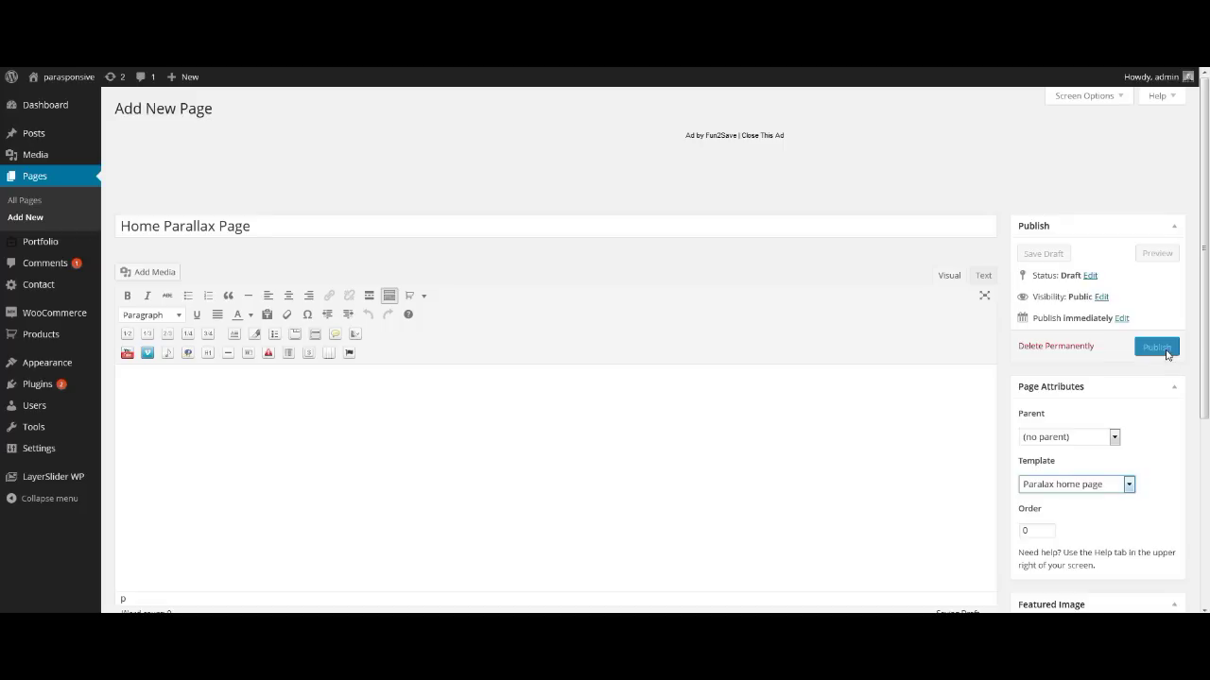
{"action": "left_click", "coordinate": [1157, 348]}
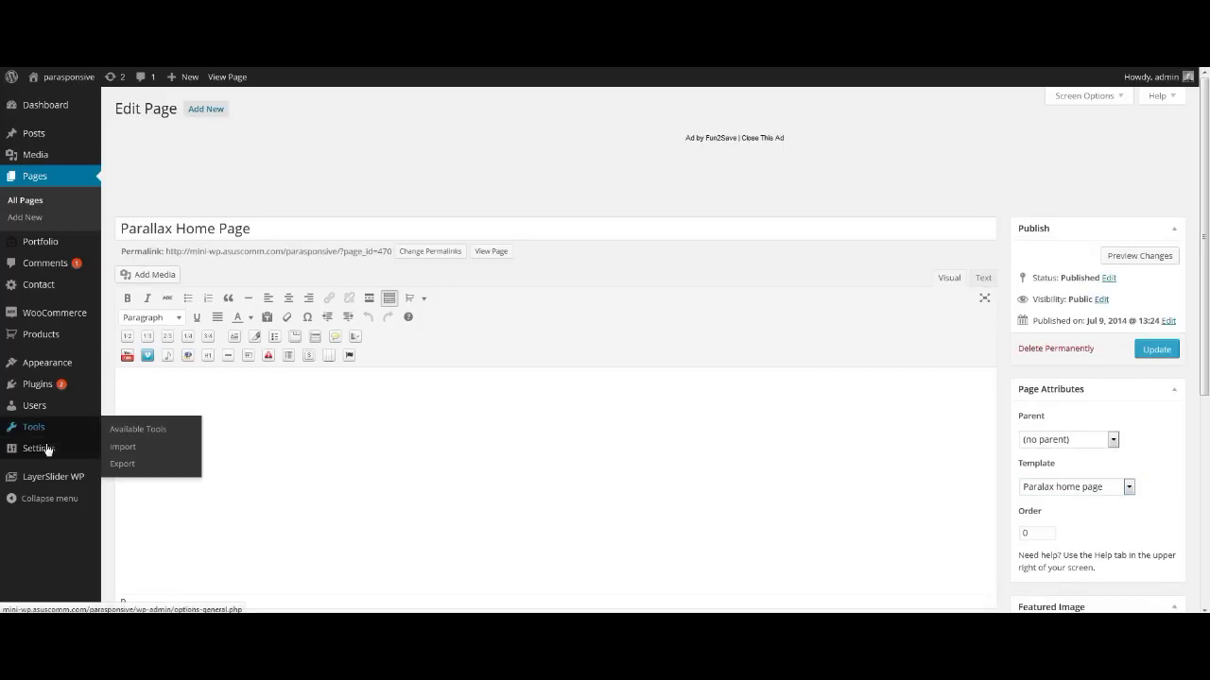
In Reading Settings, set a static front page showing Parallax Home Page and save
{"action": "mouse_move", "coordinate": [47, 447]}
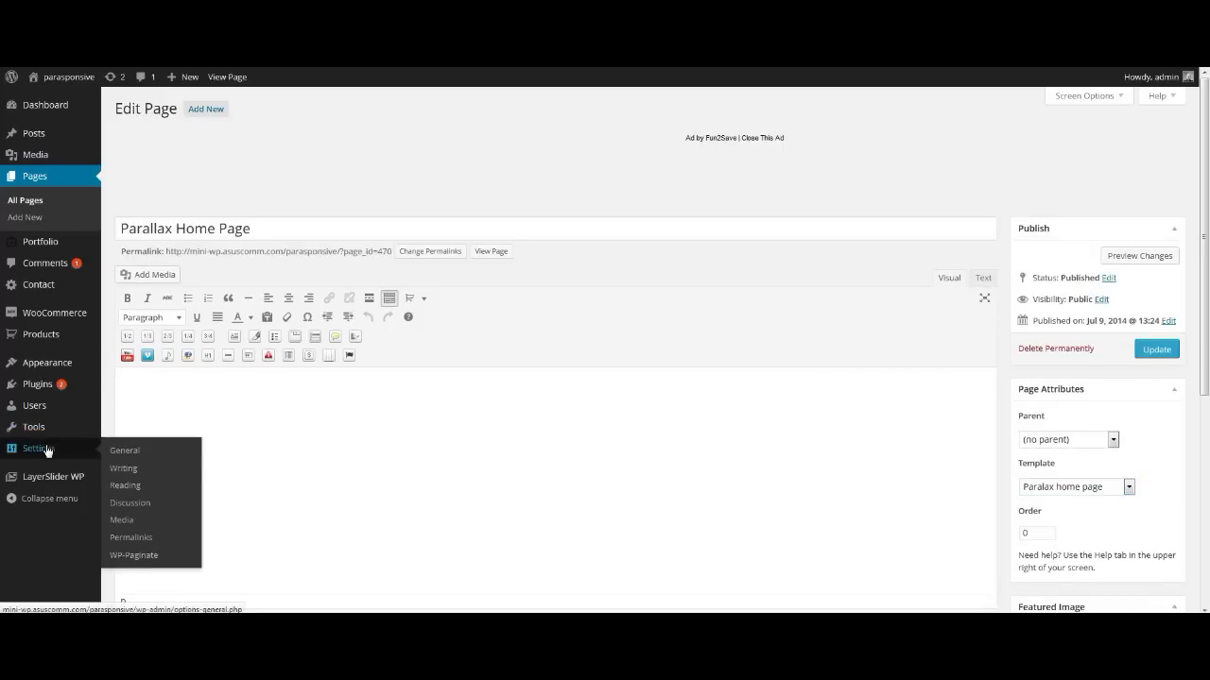
{"action": "left_click", "coordinate": [130, 487]}
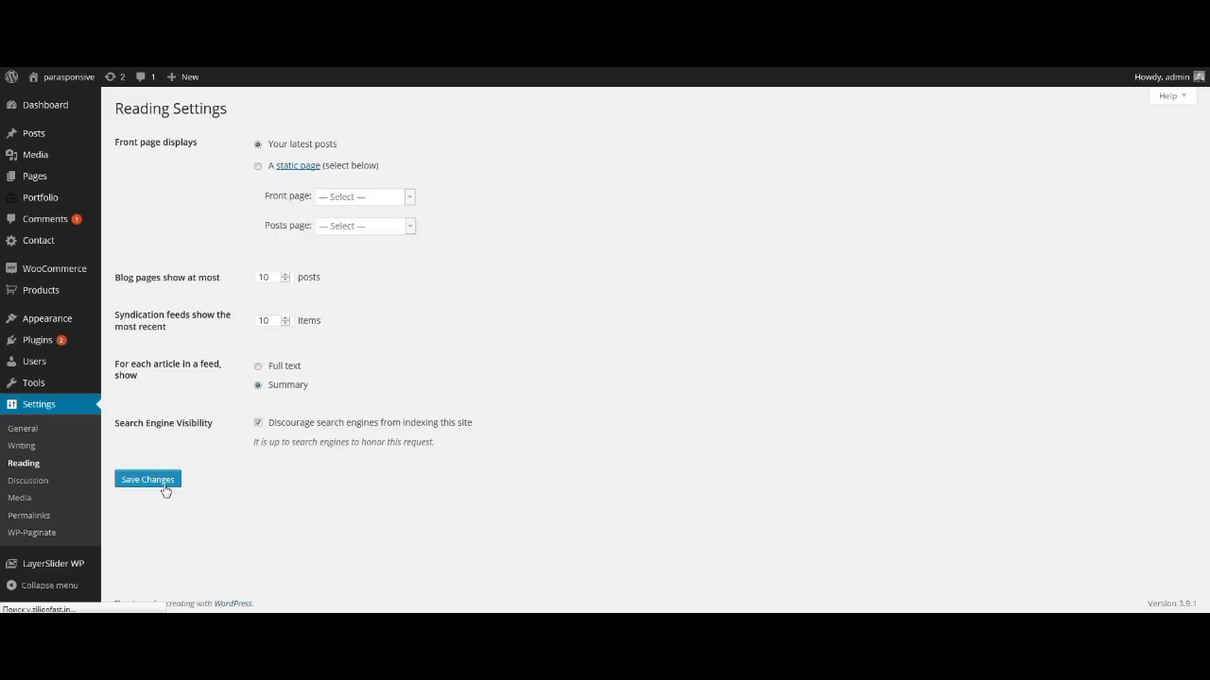
{"action": "left_click", "coordinate": [257, 166]}
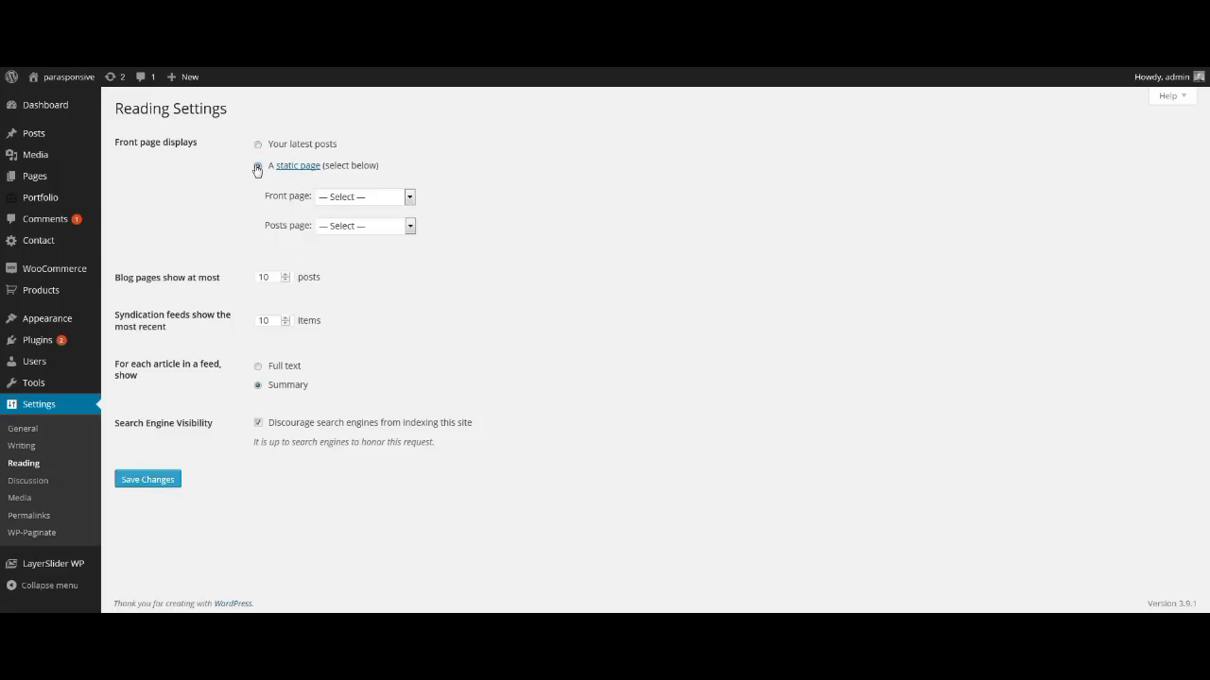
{"action": "left_click", "coordinate": [397, 285]}
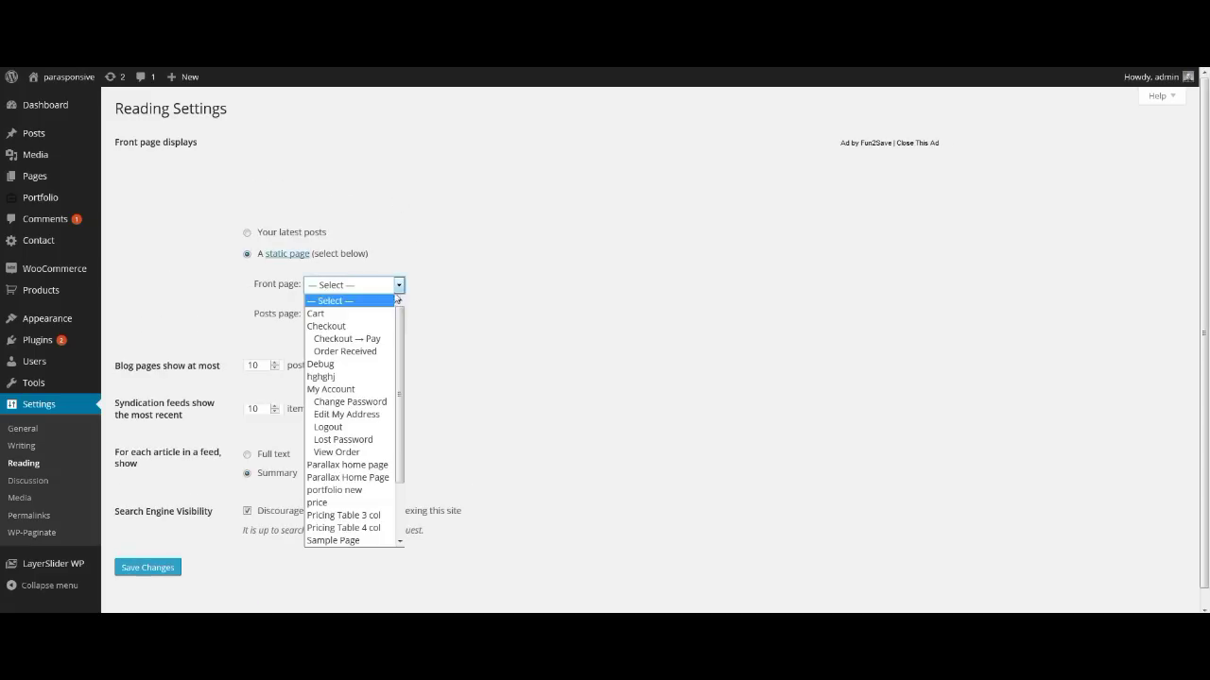
{"action": "left_click", "coordinate": [368, 480]}
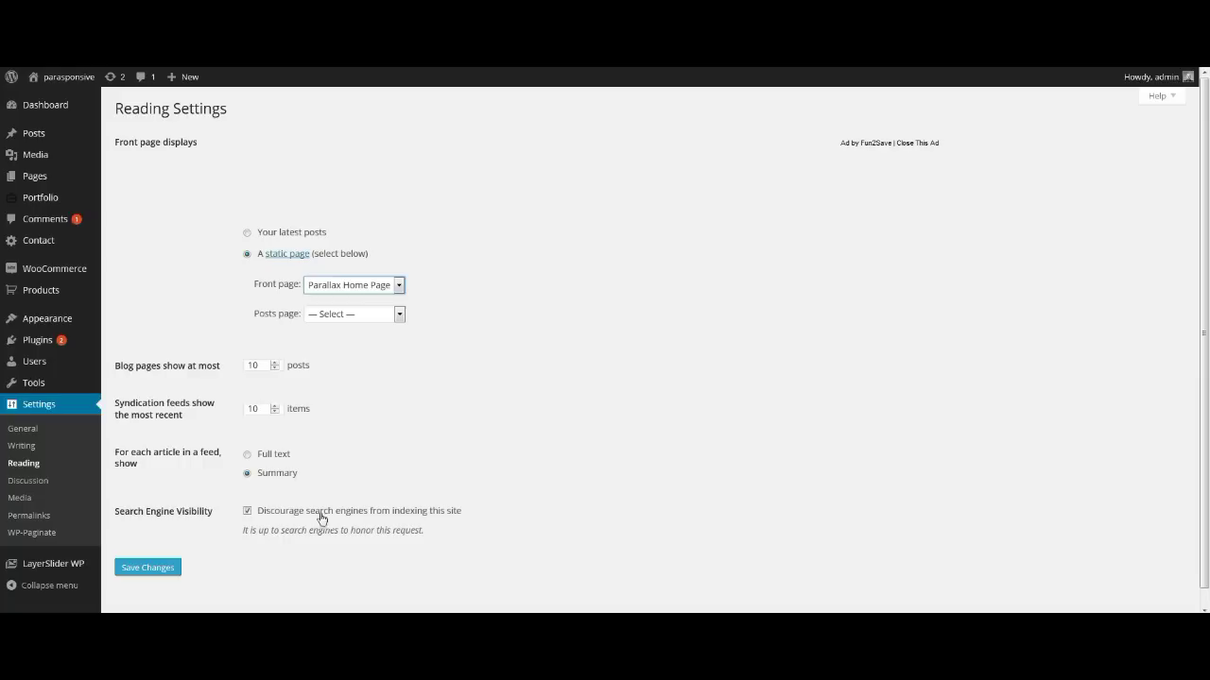
{"action": "left_click", "coordinate": [135, 567]}
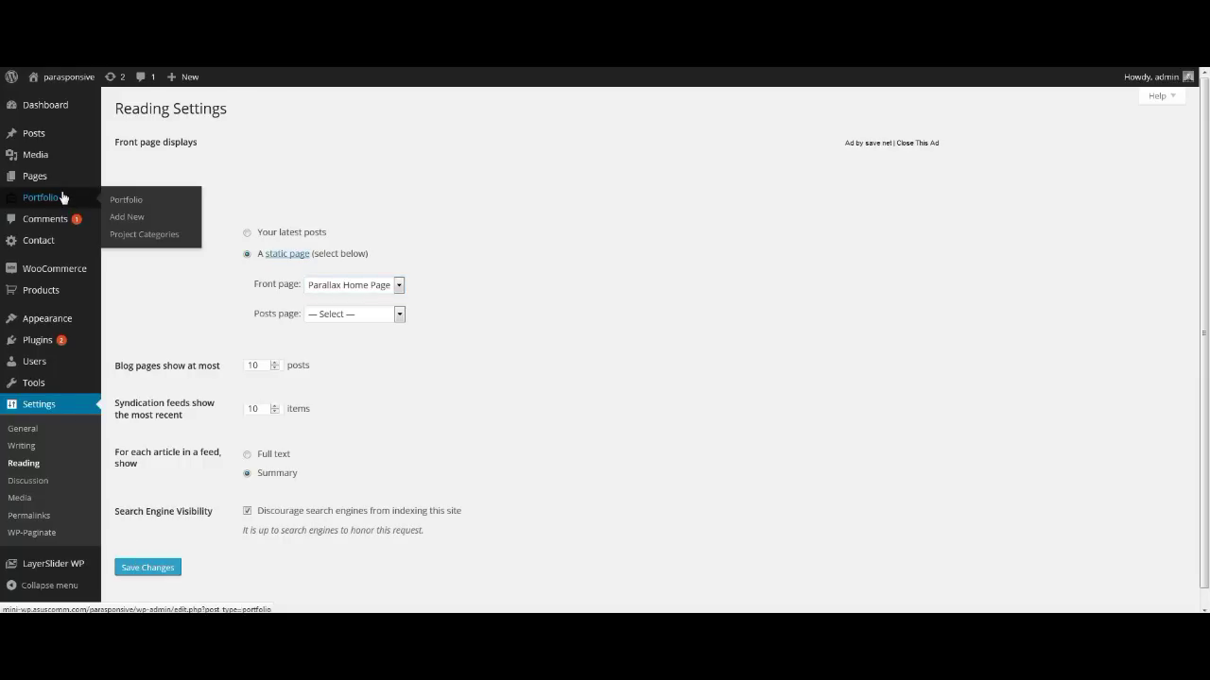
Save the General tab of the Parasponsive + WooCommerce Theme Options
{"action": "mouse_move", "coordinate": [61, 317]}
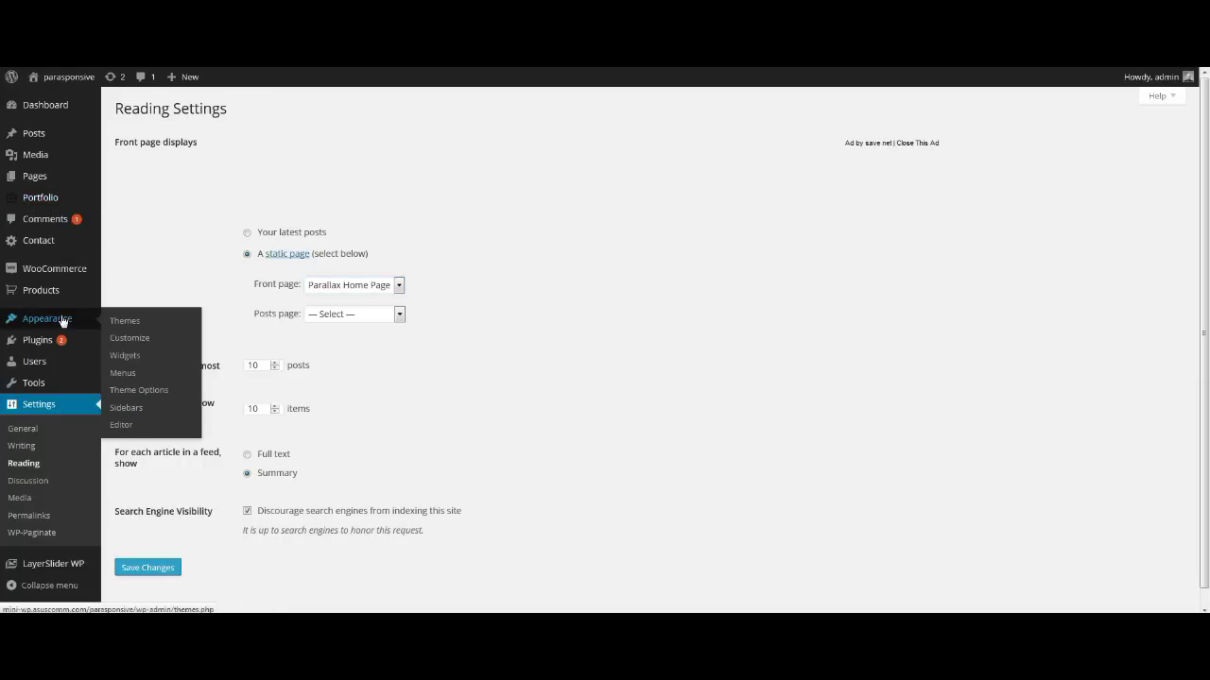
{"action": "left_click", "coordinate": [137, 391]}
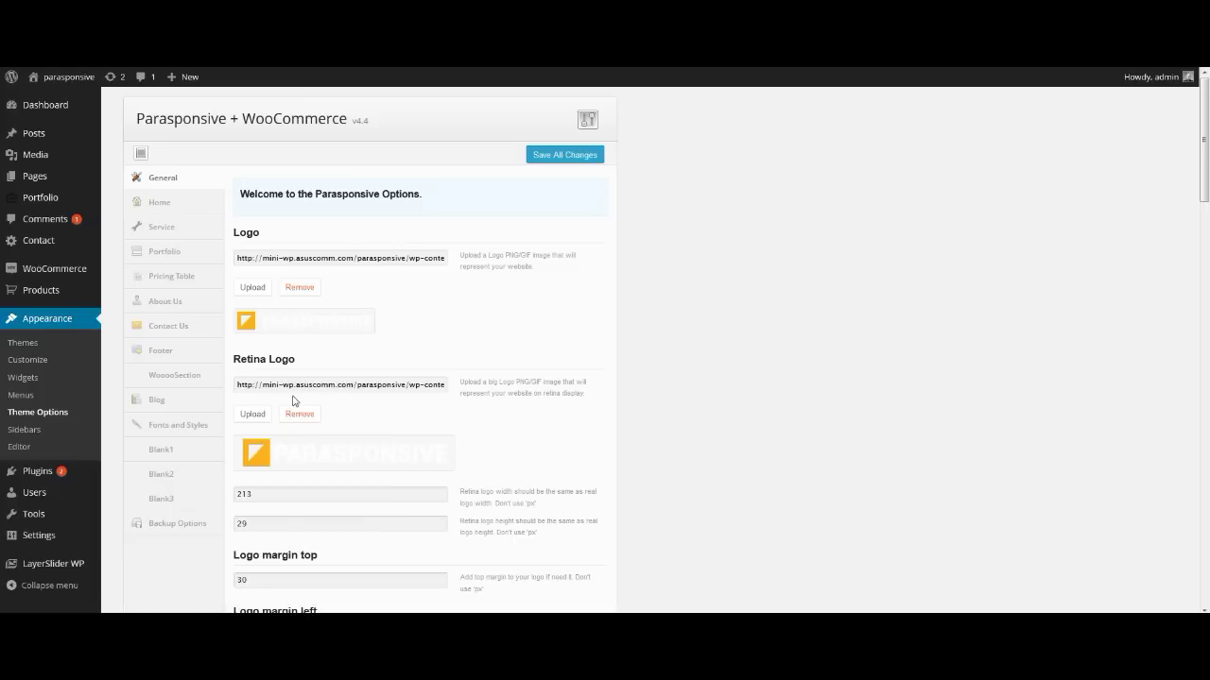
{"action": "scroll", "coordinate": [300, 510], "scroll_direction": "down", "scroll_amount": 4}
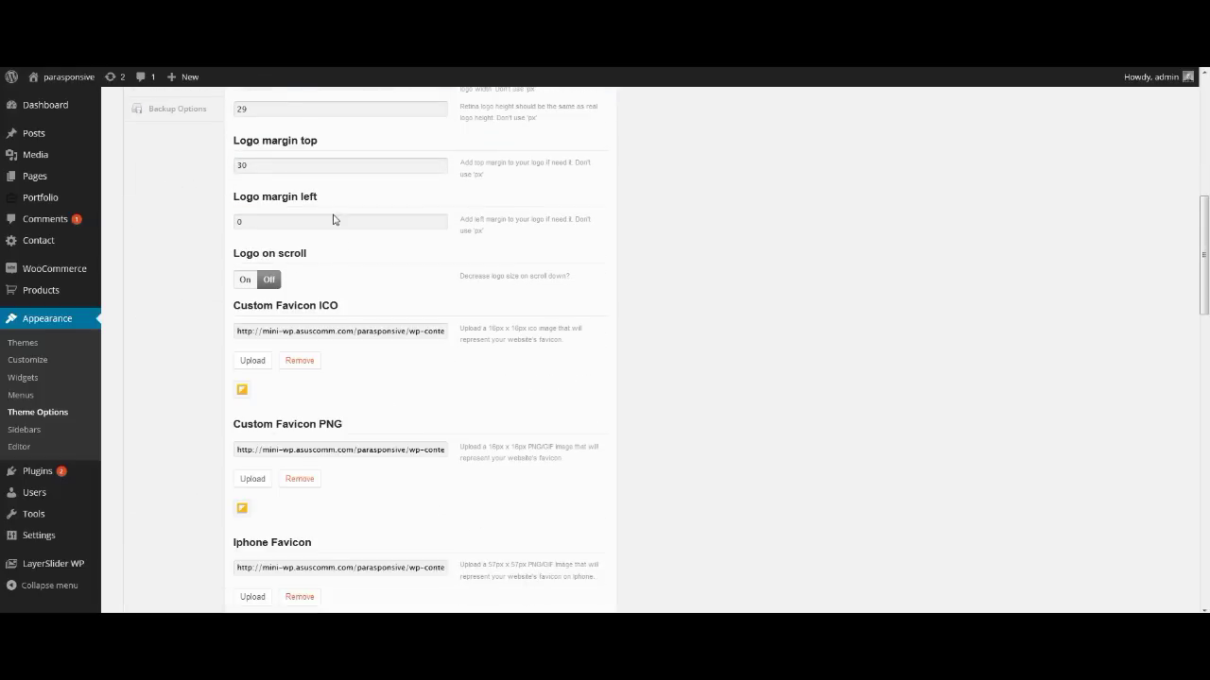
{"action": "scroll", "coordinate": [359, 331], "scroll_direction": "down", "scroll_amount": 3}
{"action": "scroll", "coordinate": [337, 323], "scroll_direction": "down", "scroll_amount": 5}
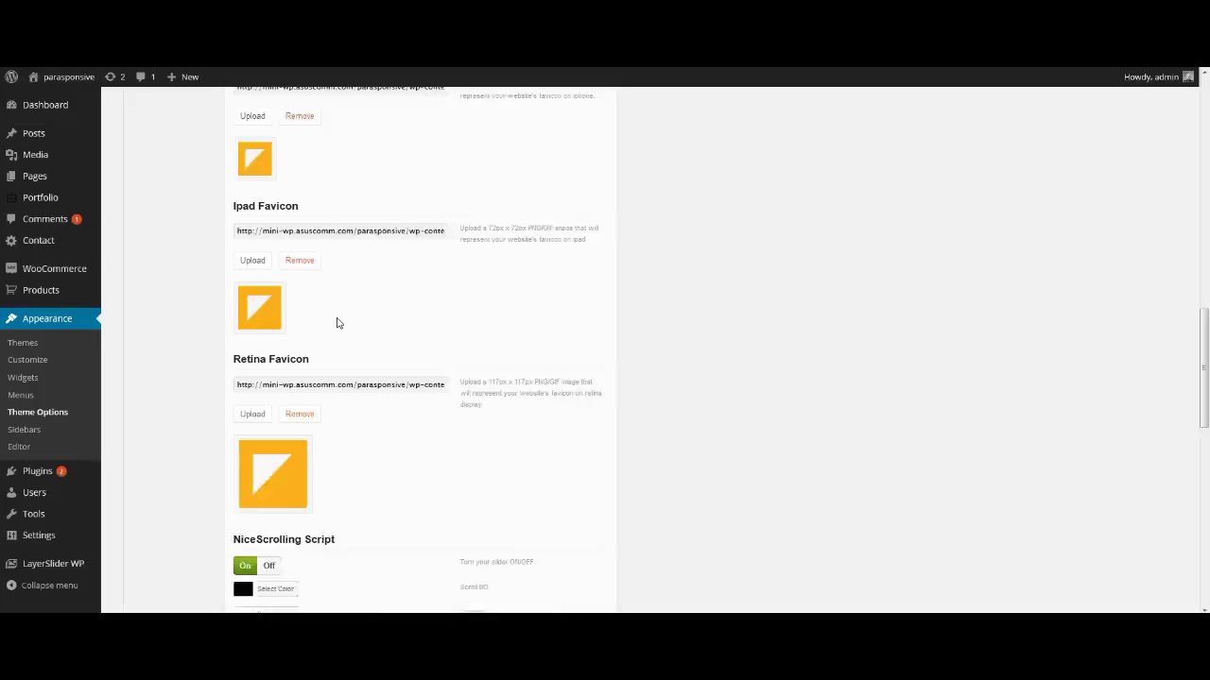
{"action": "scroll", "coordinate": [242, 258], "scroll_direction": "down", "scroll_amount": 5}
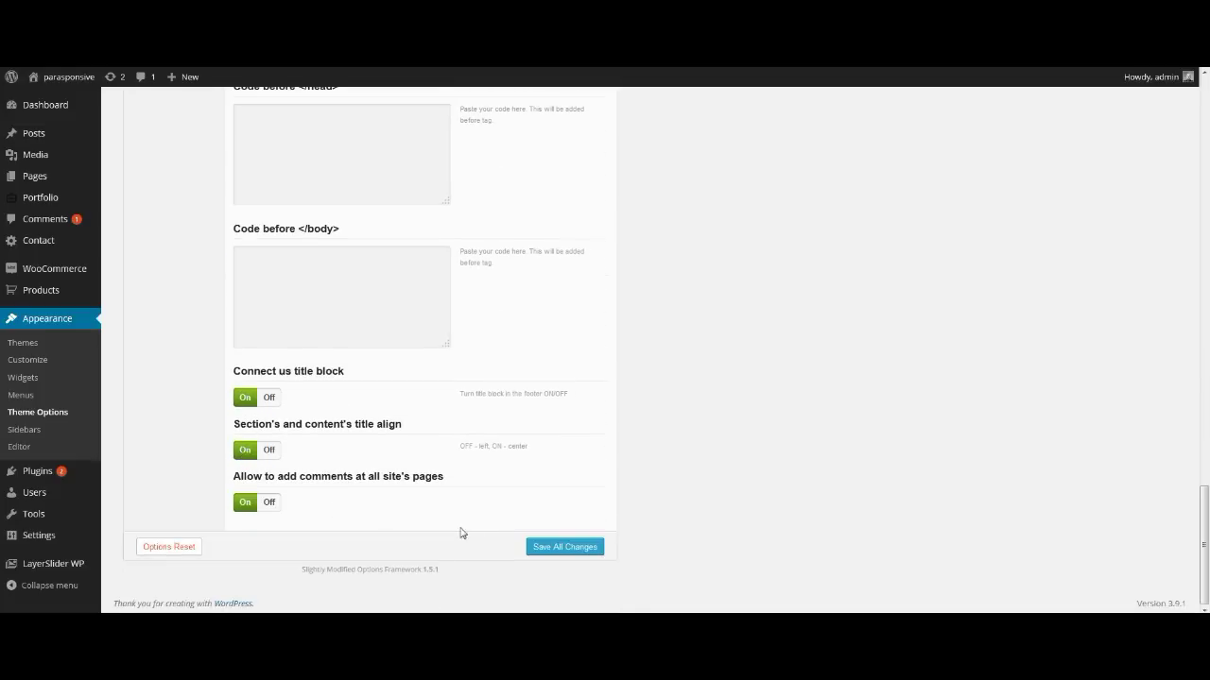
{"action": "left_click", "coordinate": [542, 554]}
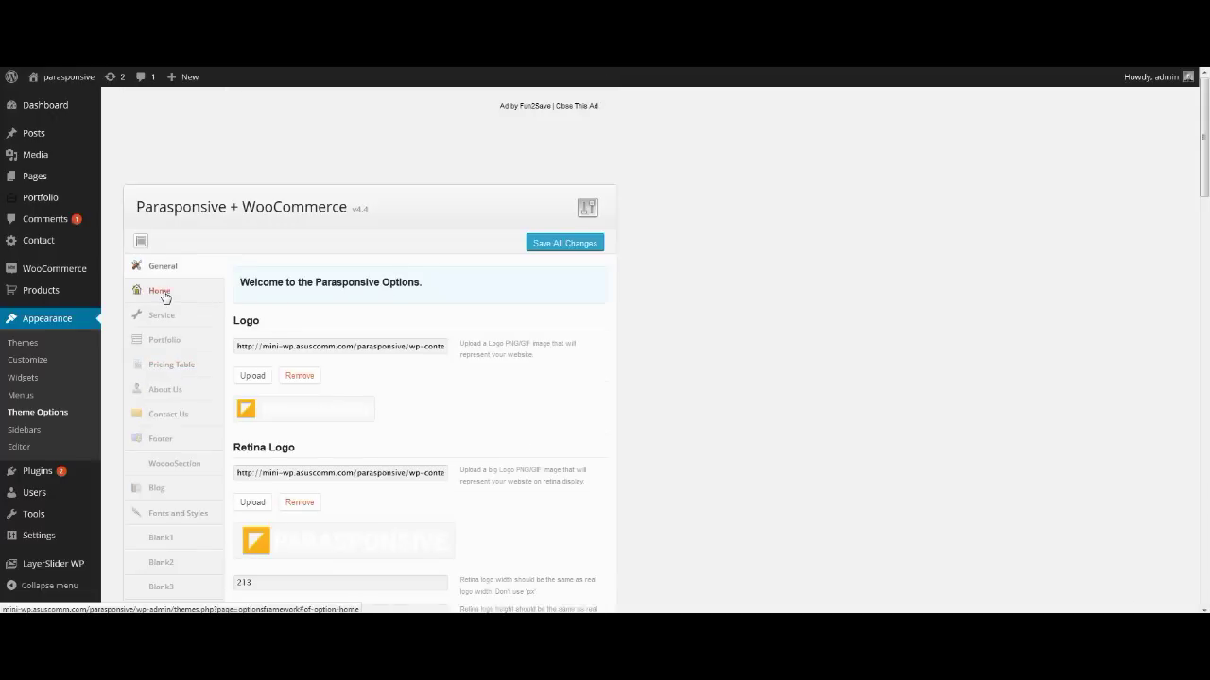
Set the Home section's menu name to 'Home'
{"action": "left_click", "coordinate": [161, 291]}
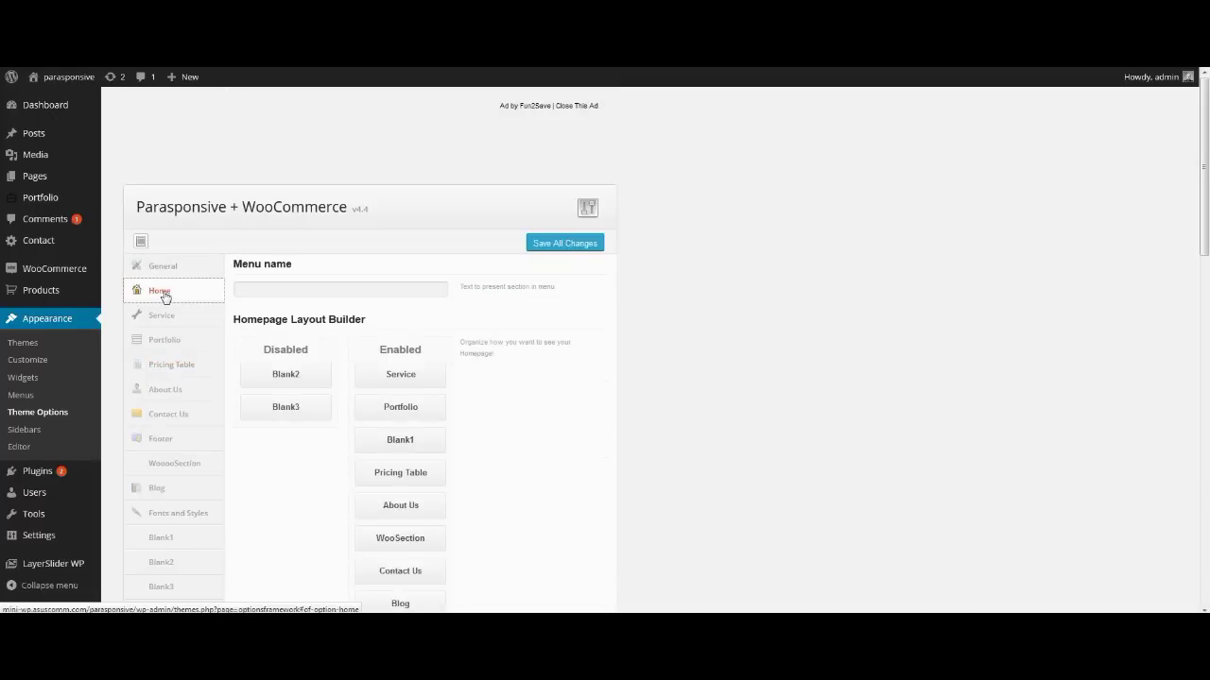
{"action": "left_click", "coordinate": [242, 286]}
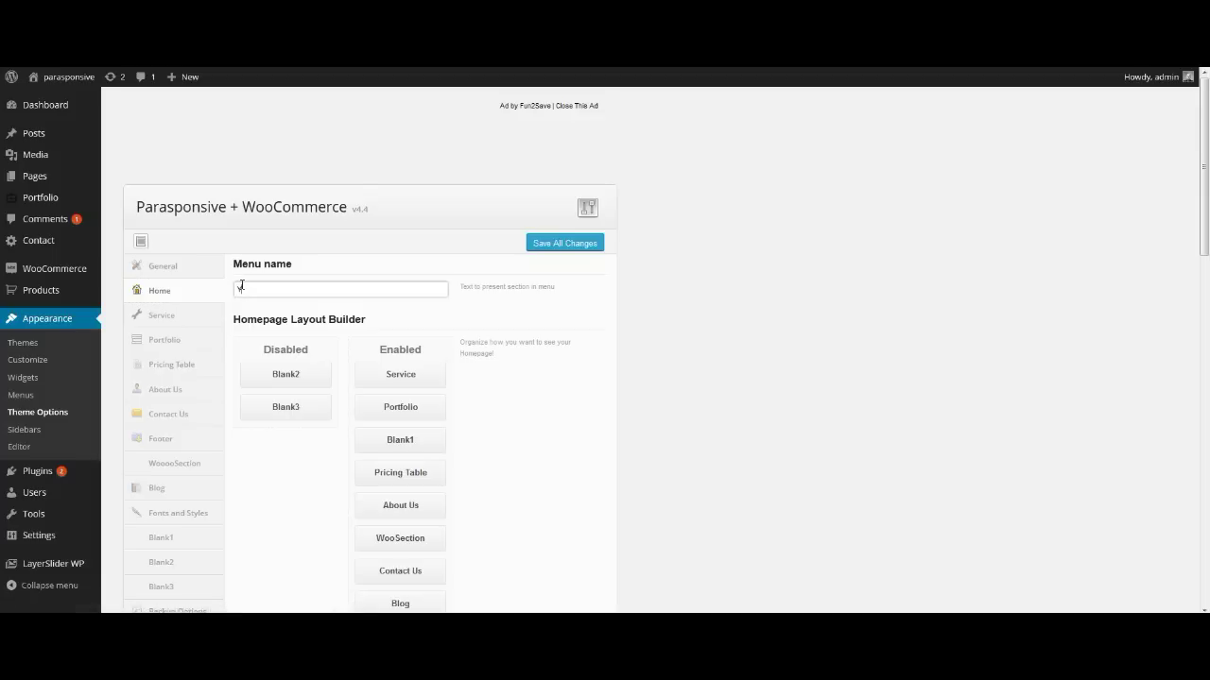
{"action": "type", "text": "Home"}
{"action": "key", "text": "BackSpace"}
{"action": "key", "text": "BackSpace"}
{"action": "key", "text": "BackSpace"}
{"action": "key", "text": "BackSpace"}
{"action": "type", "text": "Home"}
Move Blank1 to Disabled and place About Us below WooSection in the homepage layout
{"action": "left_click_drag", "start_coordinate": [378, 435], "coordinate": [288, 408]}
{"action": "scroll", "coordinate": [400, 463], "scroll_direction": "down", "scroll_amount": 1}
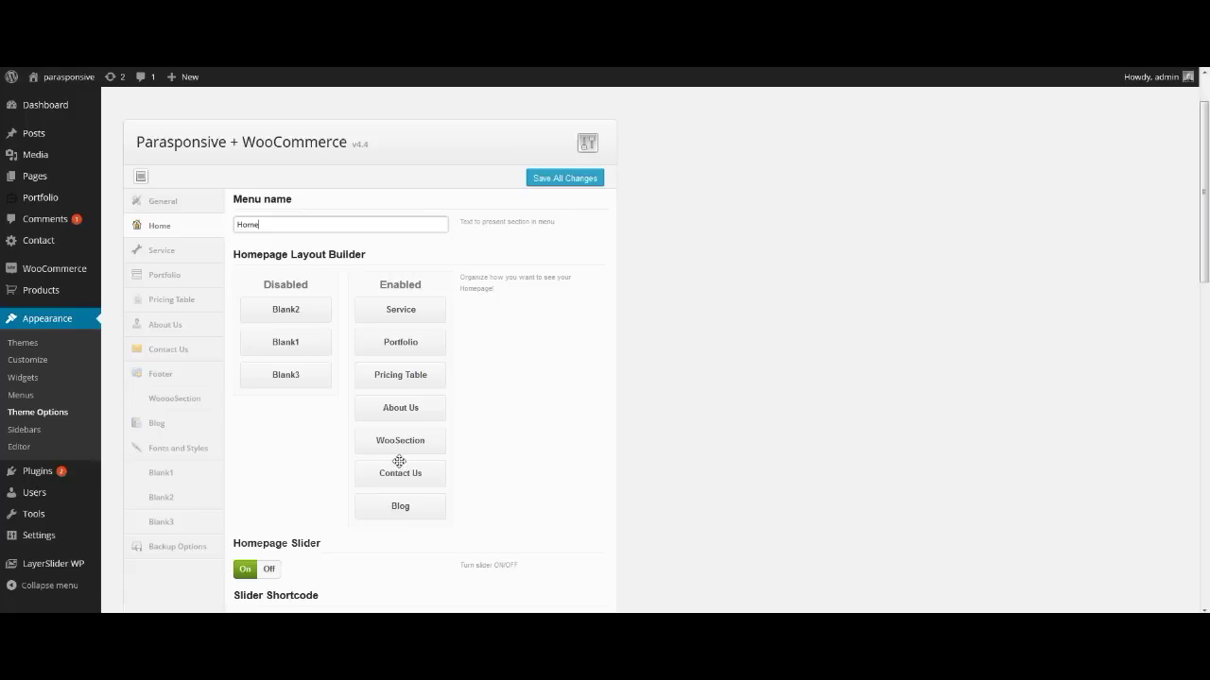
{"action": "left_click_drag", "start_coordinate": [401, 405], "coordinate": [405, 435]}
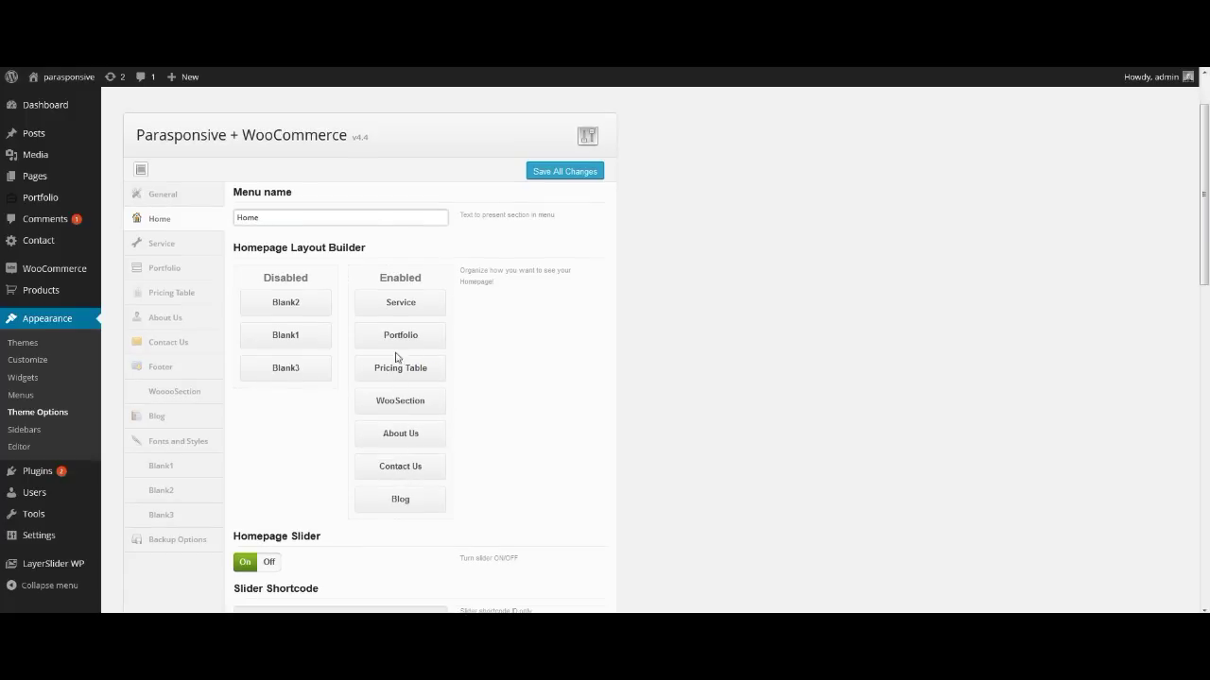
{"action": "scroll", "coordinate": [401, 333], "scroll_direction": "down", "scroll_amount": 1}
{"action": "scroll", "coordinate": [401, 332], "scroll_direction": "down", "scroll_amount": 2}
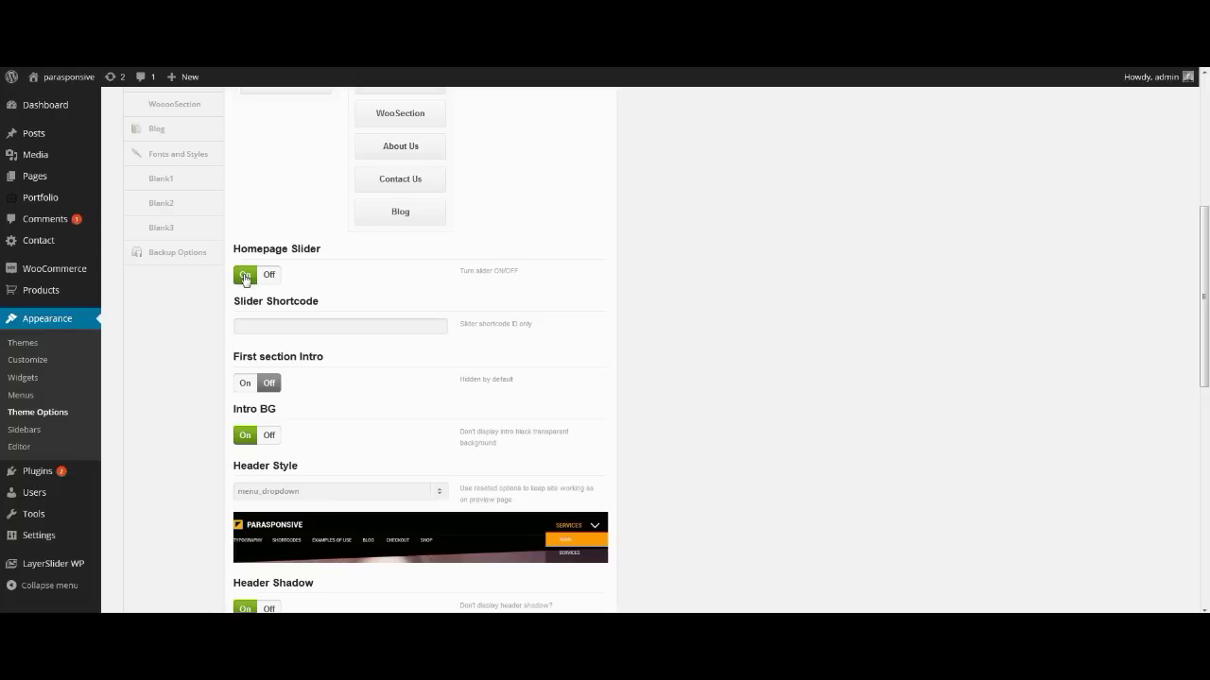
Enter the slider shortcode id and switch the header to the menu_default style
{"action": "left_click", "coordinate": [275, 326]}
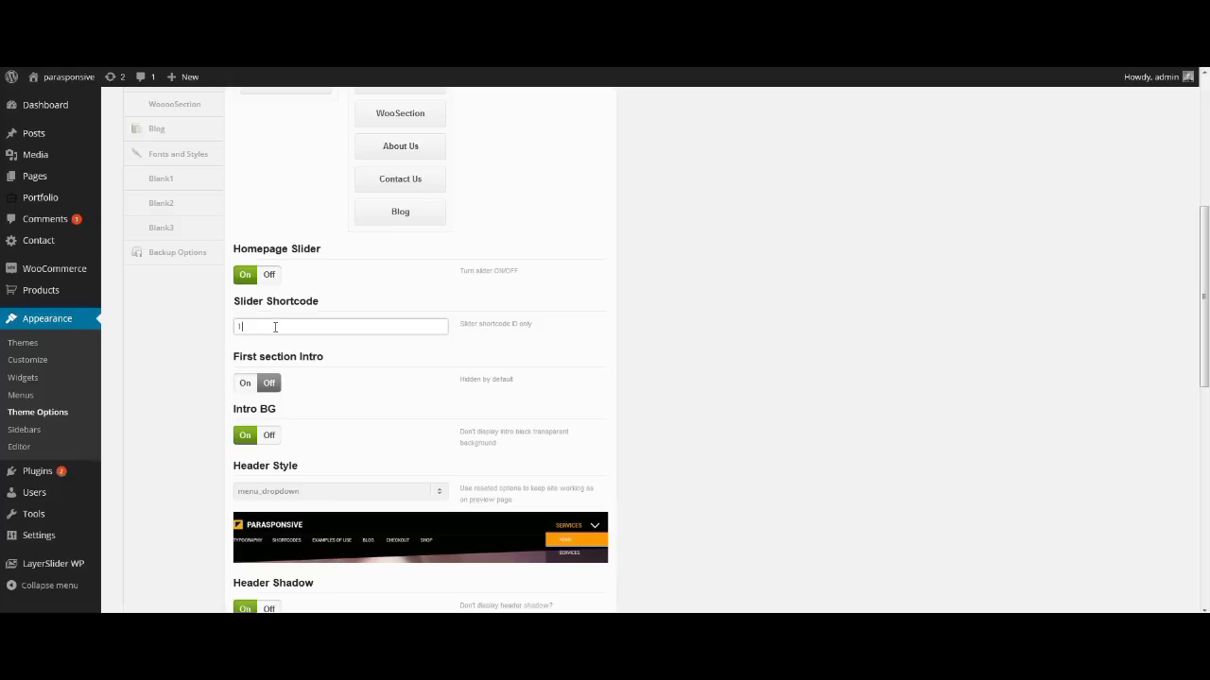
{"action": "left_click", "coordinate": [436, 495]}
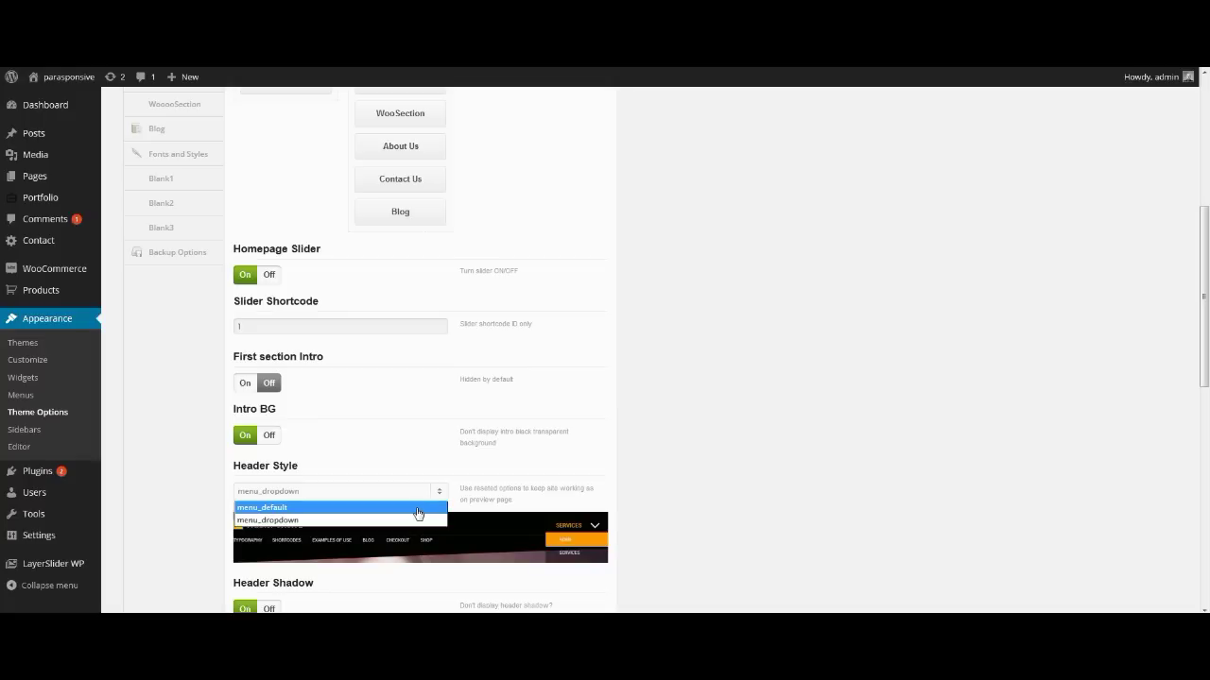
{"action": "left_click", "coordinate": [418, 508]}
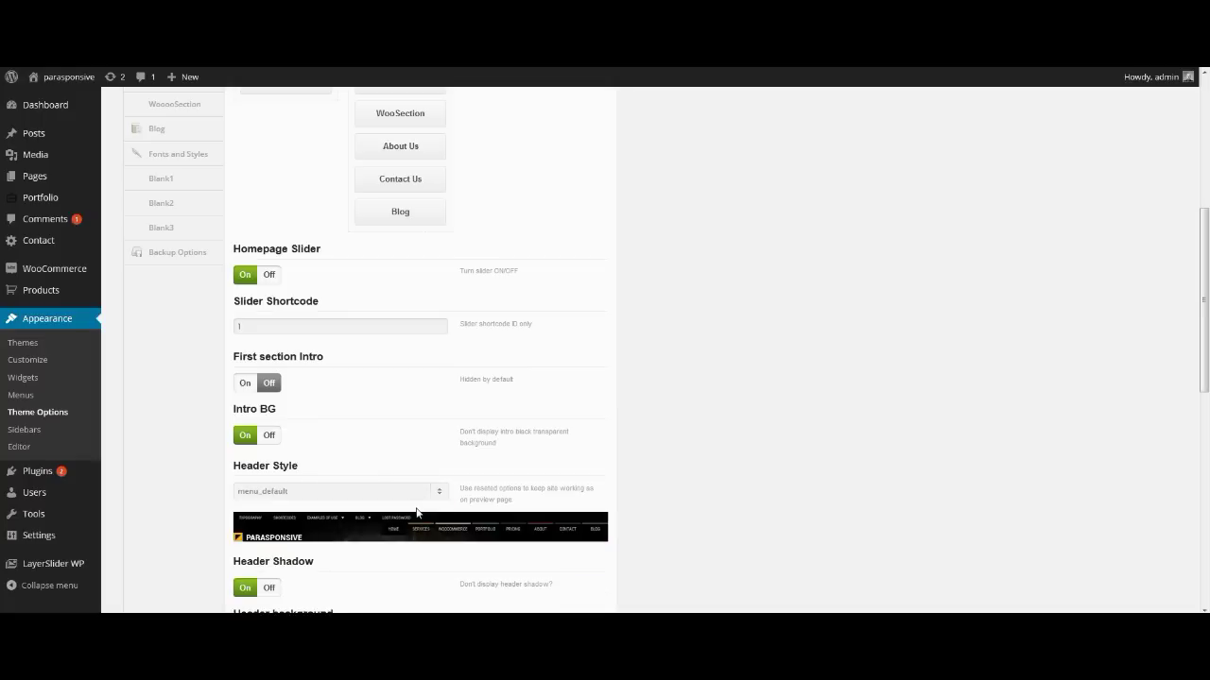
{"action": "scroll", "coordinate": [416, 512], "scroll_direction": "down", "scroll_amount": 4}
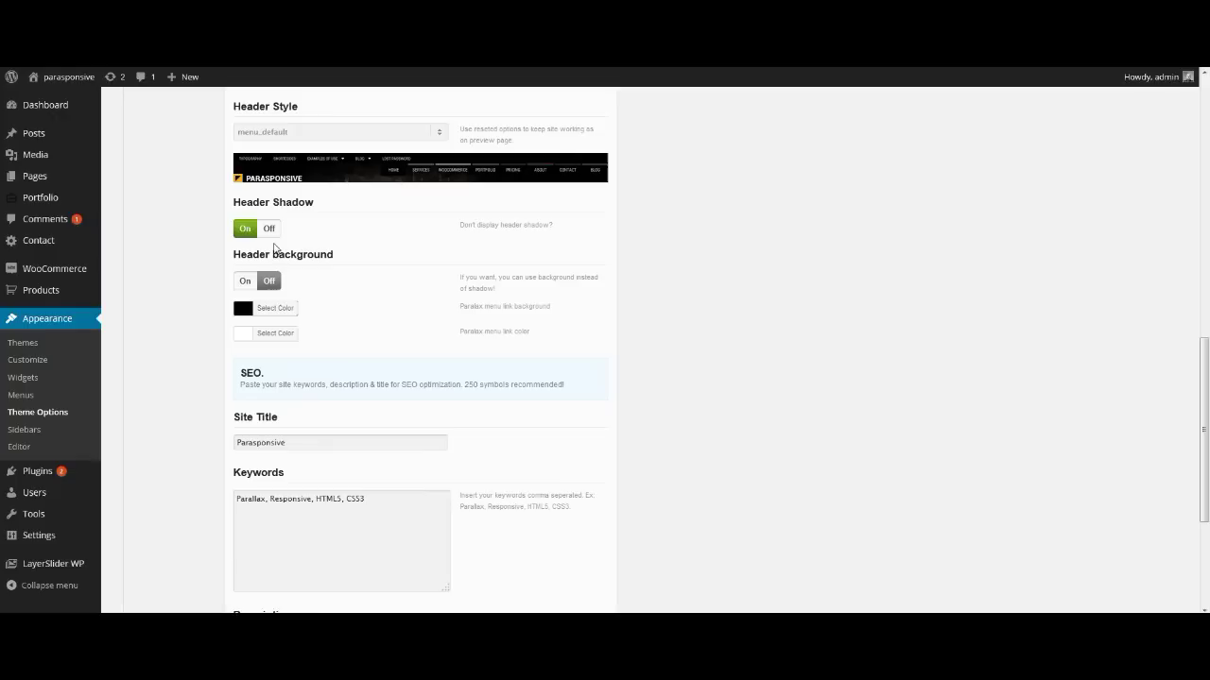
{"action": "scroll", "coordinate": [279, 264], "scroll_direction": "down", "scroll_amount": 1}
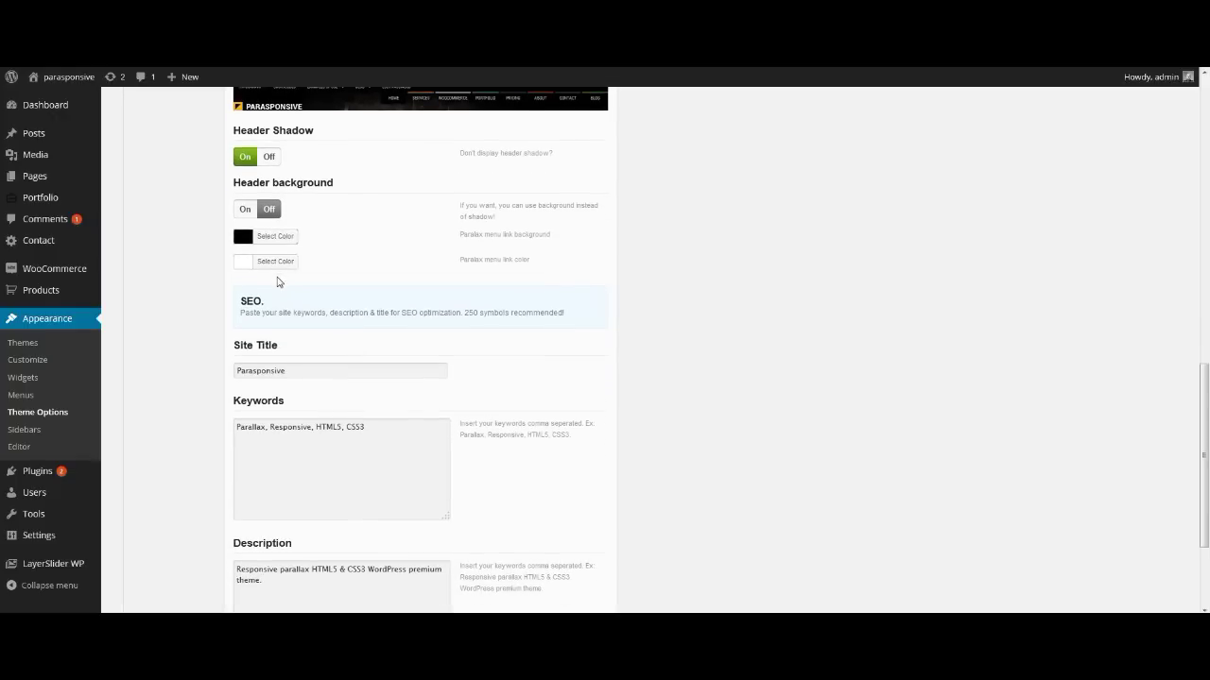
{"action": "scroll", "coordinate": [278, 277], "scroll_direction": "down", "scroll_amount": 1}
Save SEO title Parasponsive, keywords Parallax, Responsive, HTML5, CSS3, and the description
{"action": "left_click", "coordinate": [292, 300]}
{"action": "left_click", "coordinate": [358, 356]}
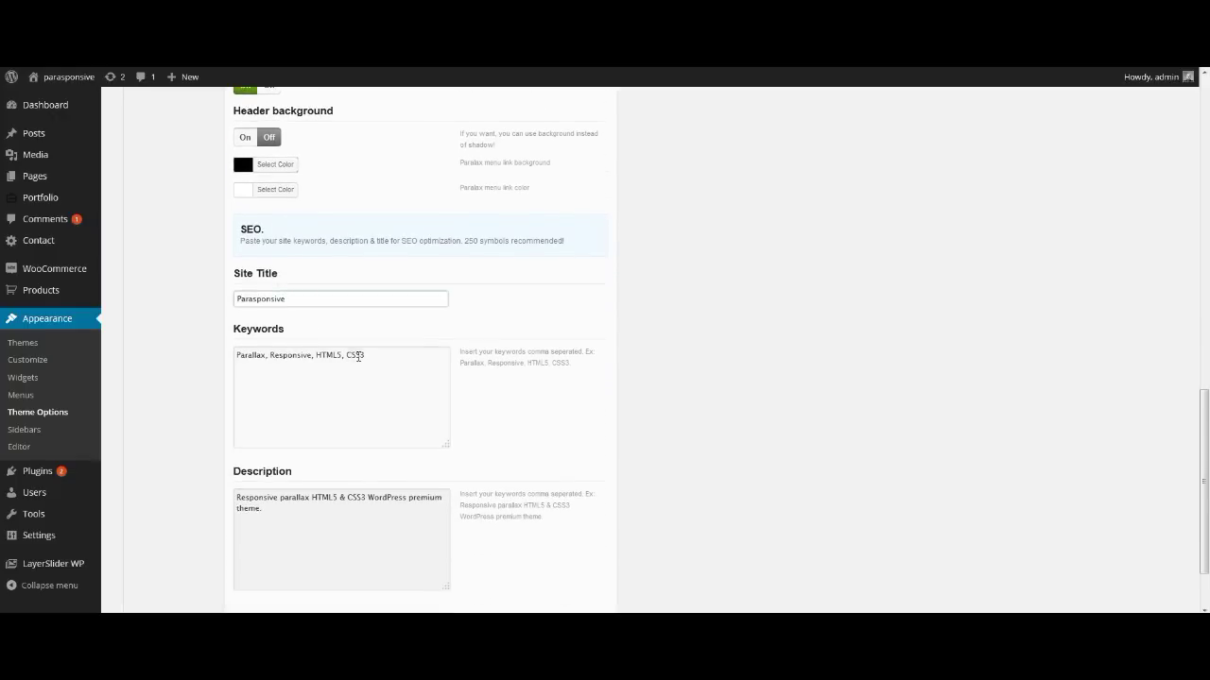
{"action": "left_click", "coordinate": [373, 357]}
{"action": "scroll", "coordinate": [372, 354], "scroll_direction": "down", "scroll_amount": 1}
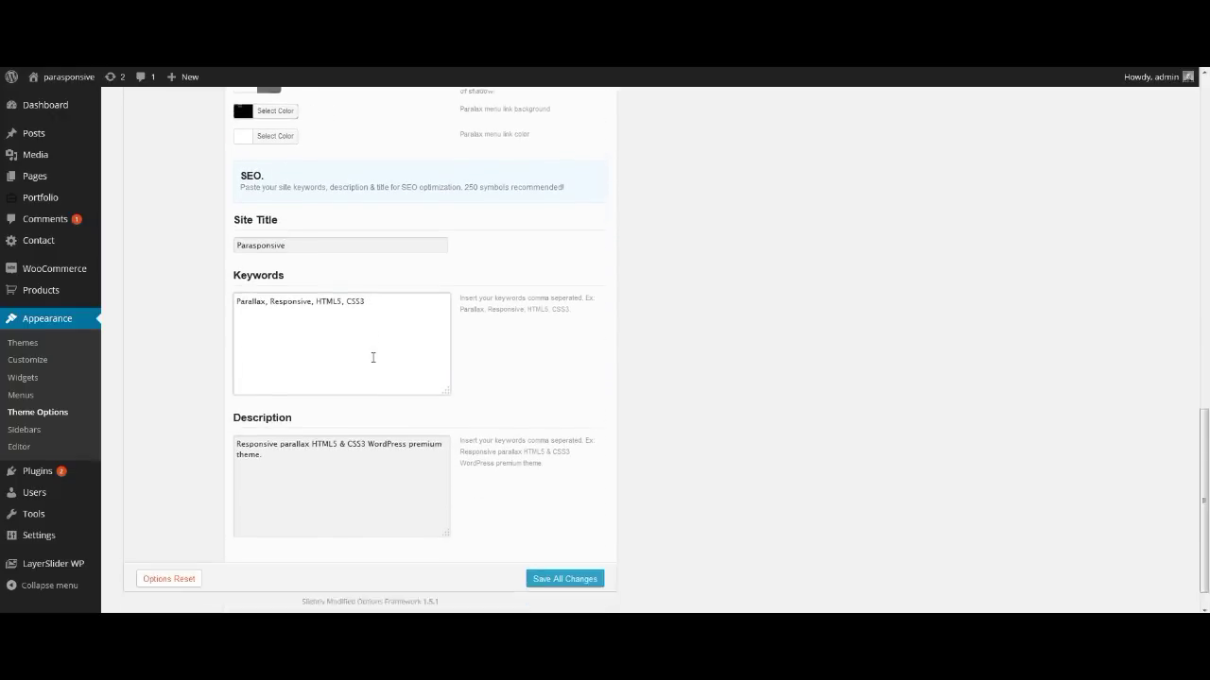
{"action": "left_click", "coordinate": [349, 425]}
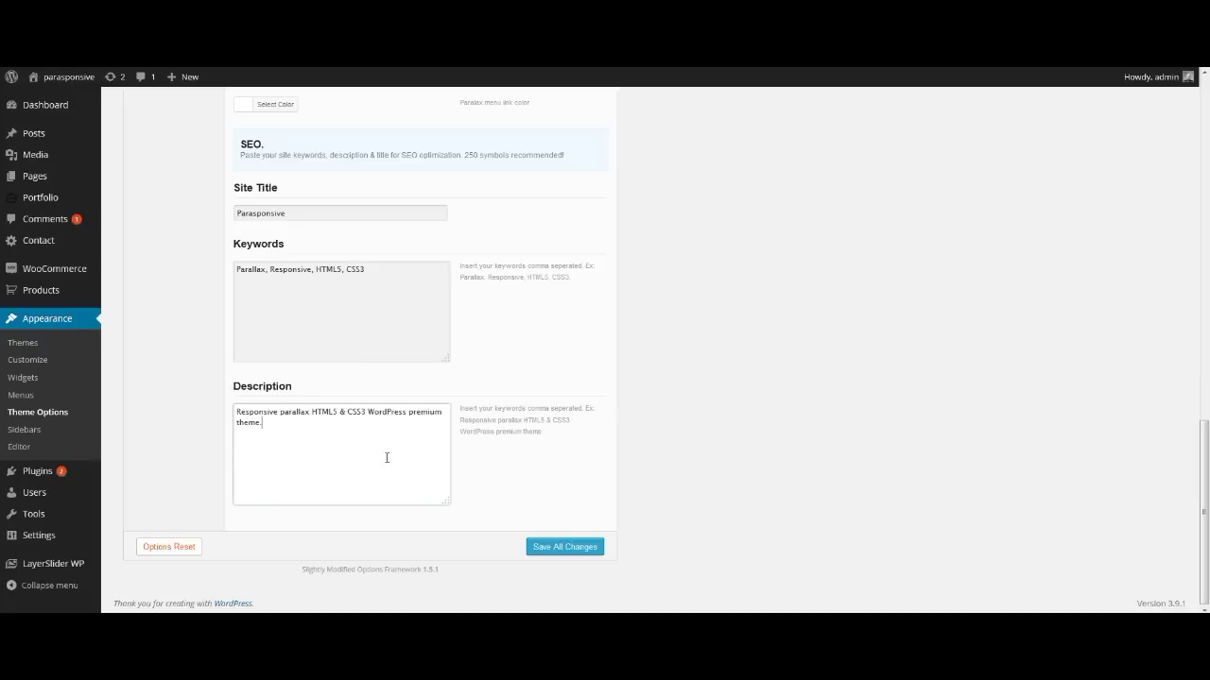
{"action": "left_click", "coordinate": [572, 557]}
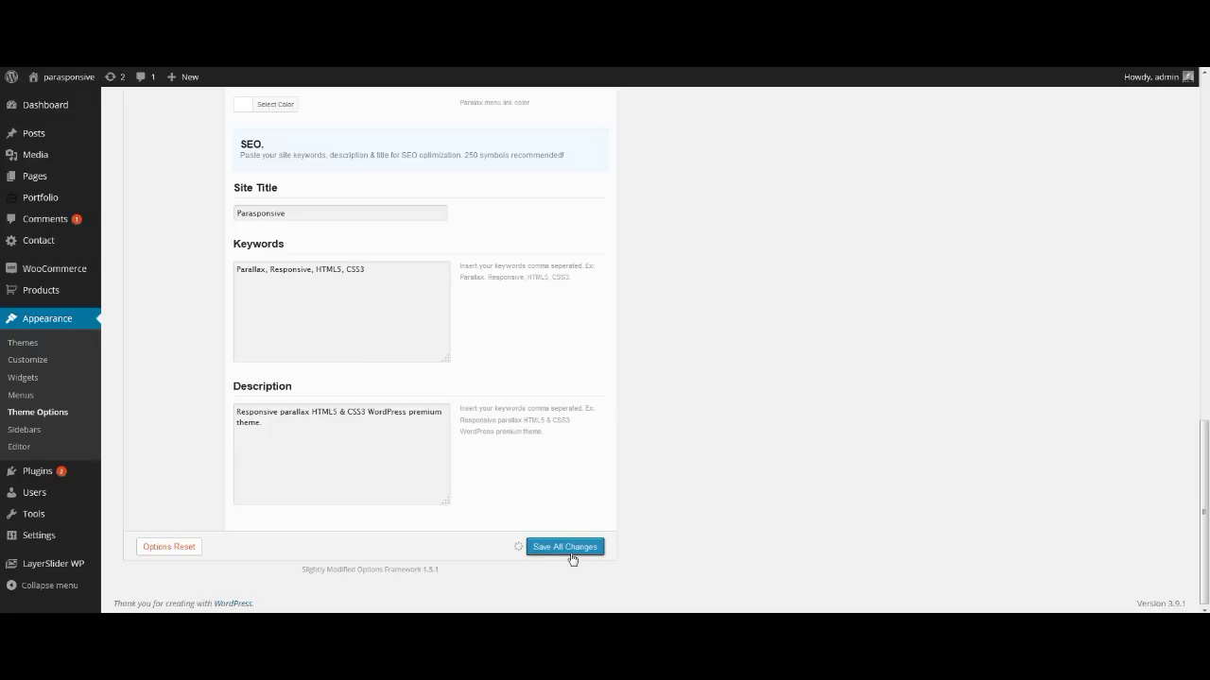
{"action": "scroll", "coordinate": [179, 342], "scroll_direction": "up", "scroll_amount": 10}
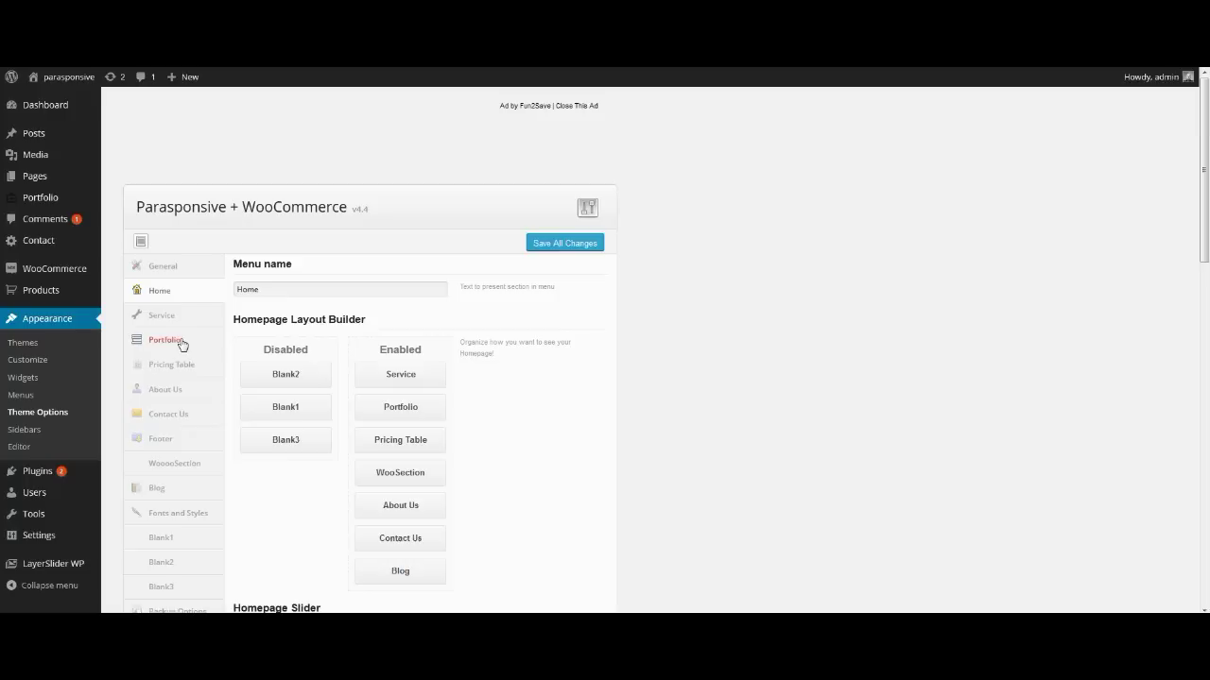
Set the Service section's menu name to Services and review its title and subtitle
{"action": "left_click", "coordinate": [181, 324]}
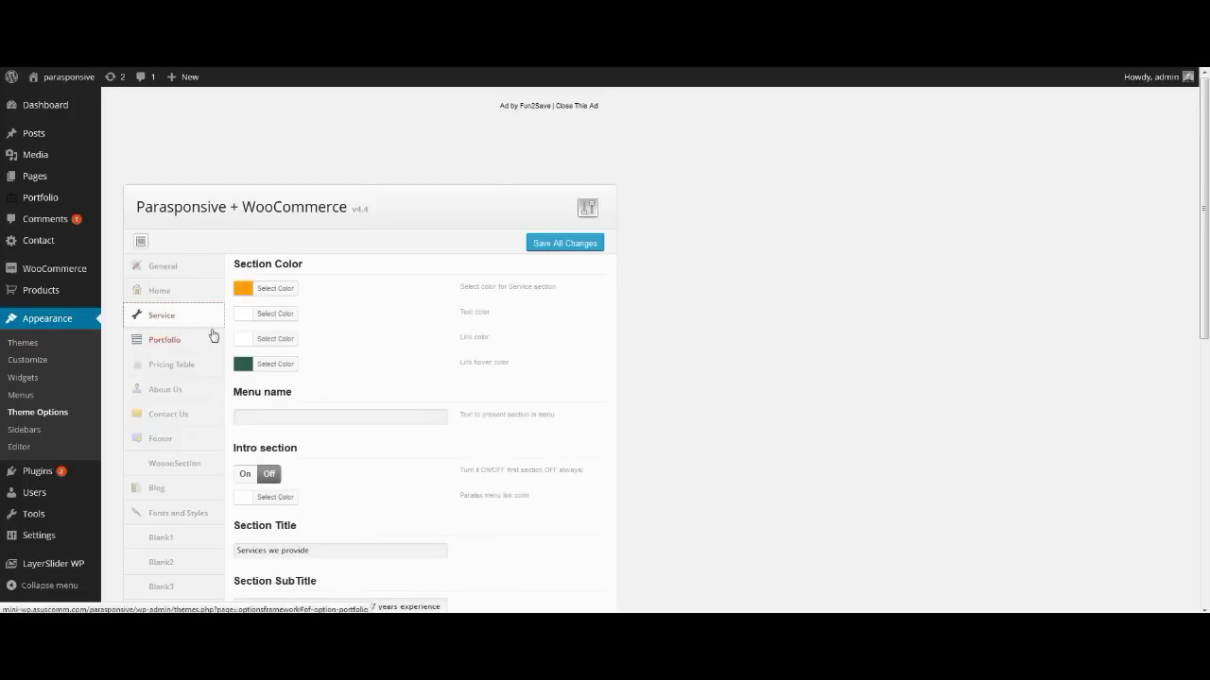
{"action": "left_click", "coordinate": [277, 418]}
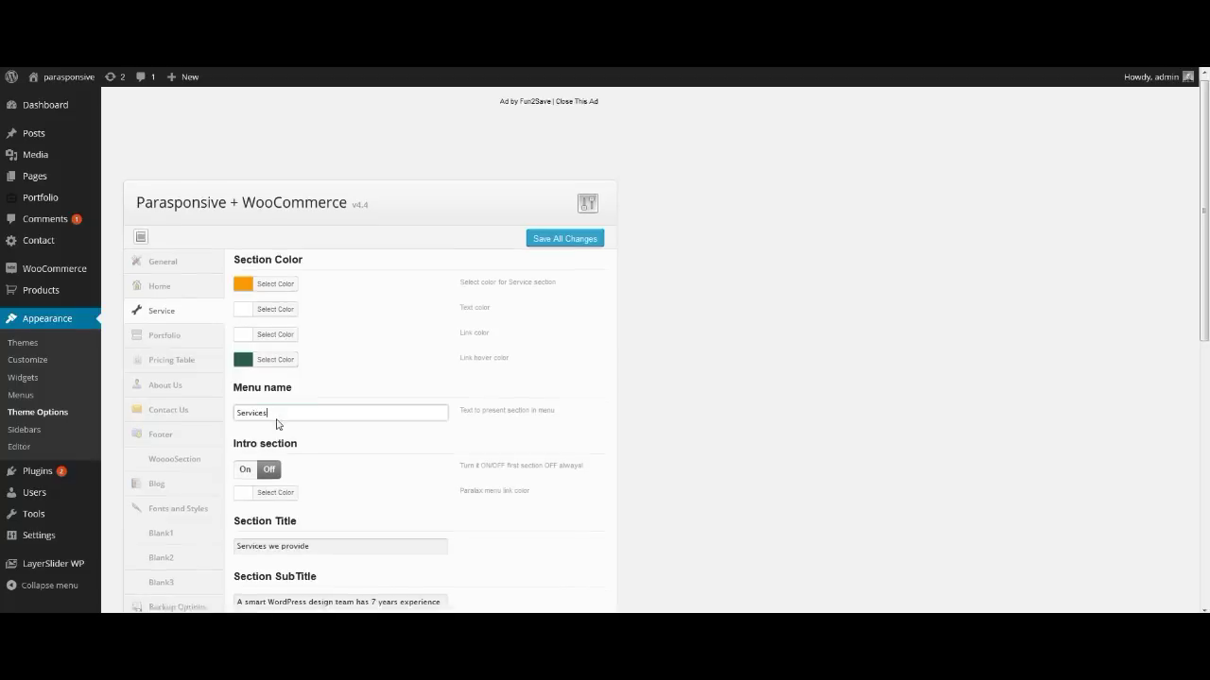
{"action": "scroll", "coordinate": [277, 423], "scroll_direction": "down", "scroll_amount": 2}
{"action": "left_click", "coordinate": [288, 407]}
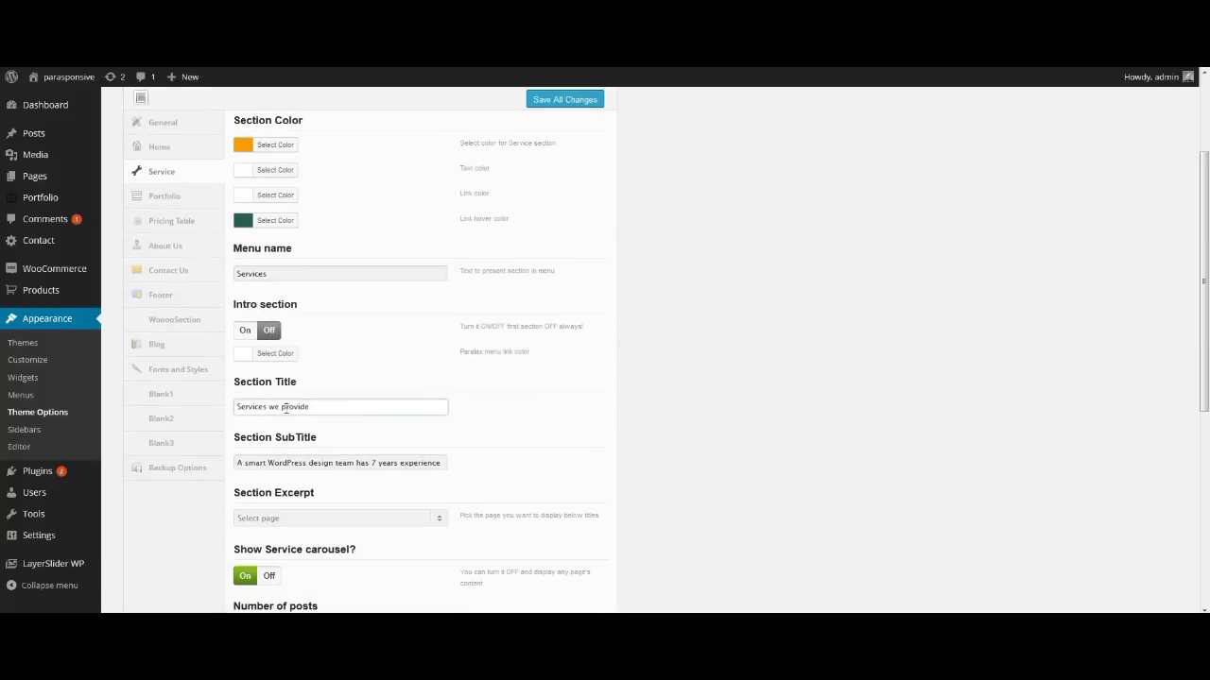
{"action": "left_click", "coordinate": [333, 461]}
{"action": "scroll", "coordinate": [332, 461], "scroll_direction": "down", "scroll_amount": 1}
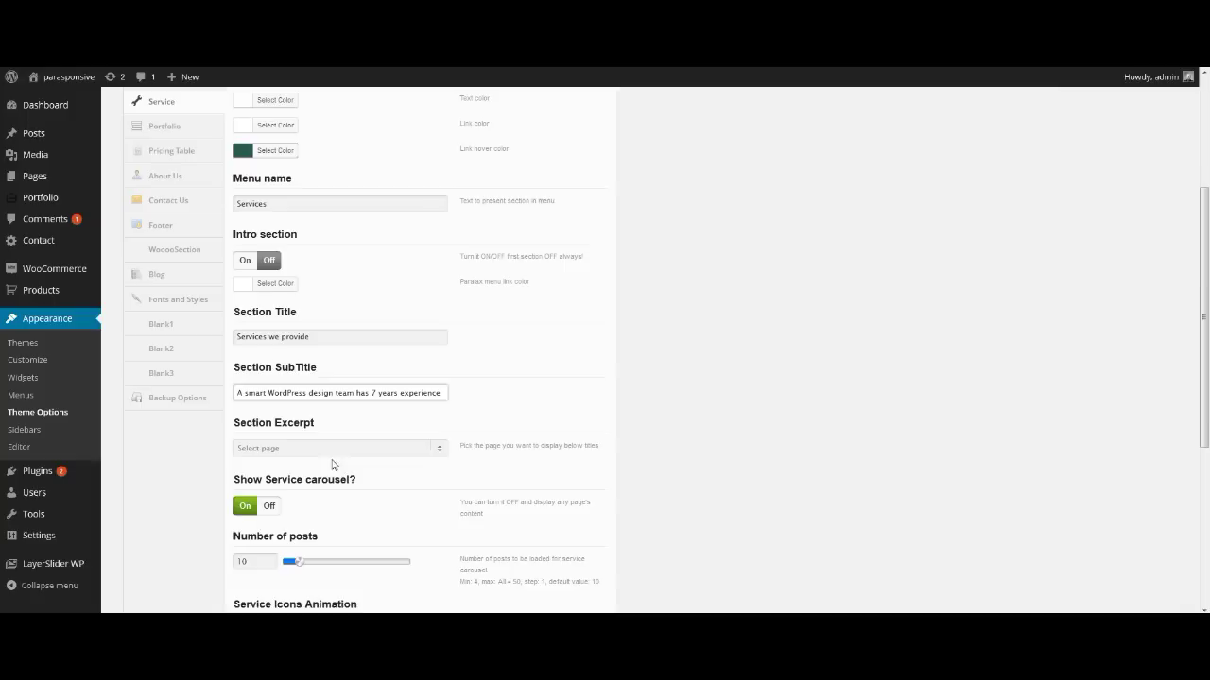
Choose sample-page as the Service section excerpt and save the settings
{"action": "left_click", "coordinate": [437, 451]}
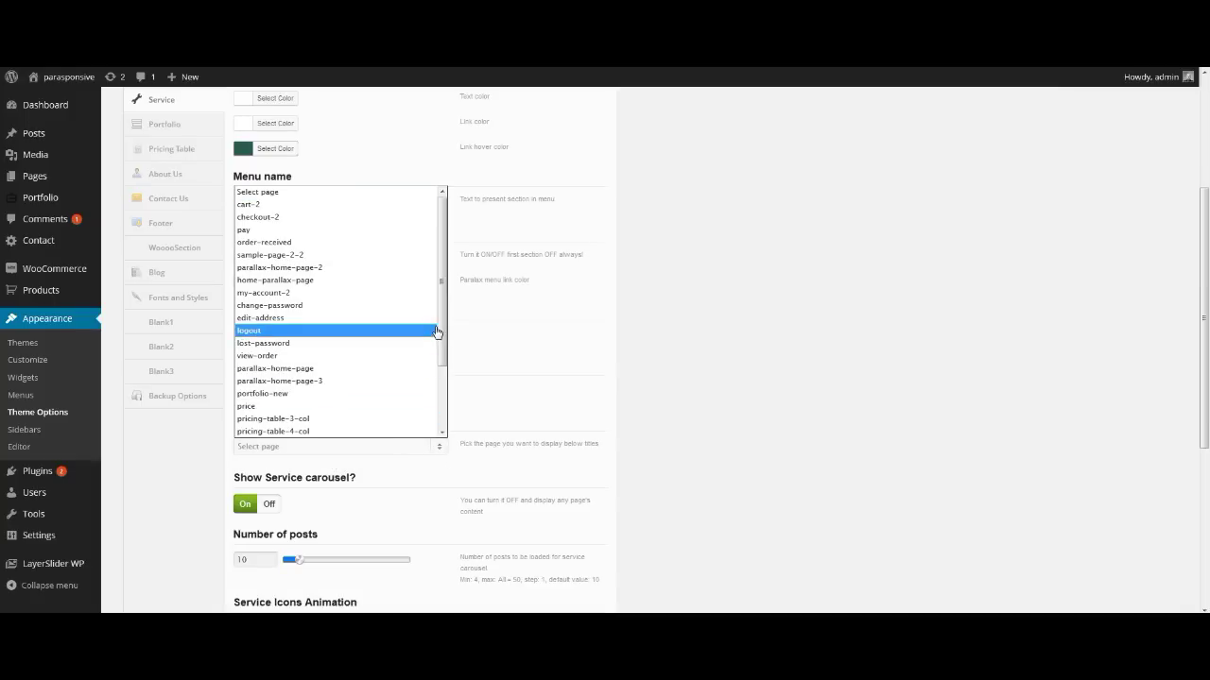
{"action": "left_click_drag", "start_coordinate": [441, 329], "coordinate": [442, 385]}
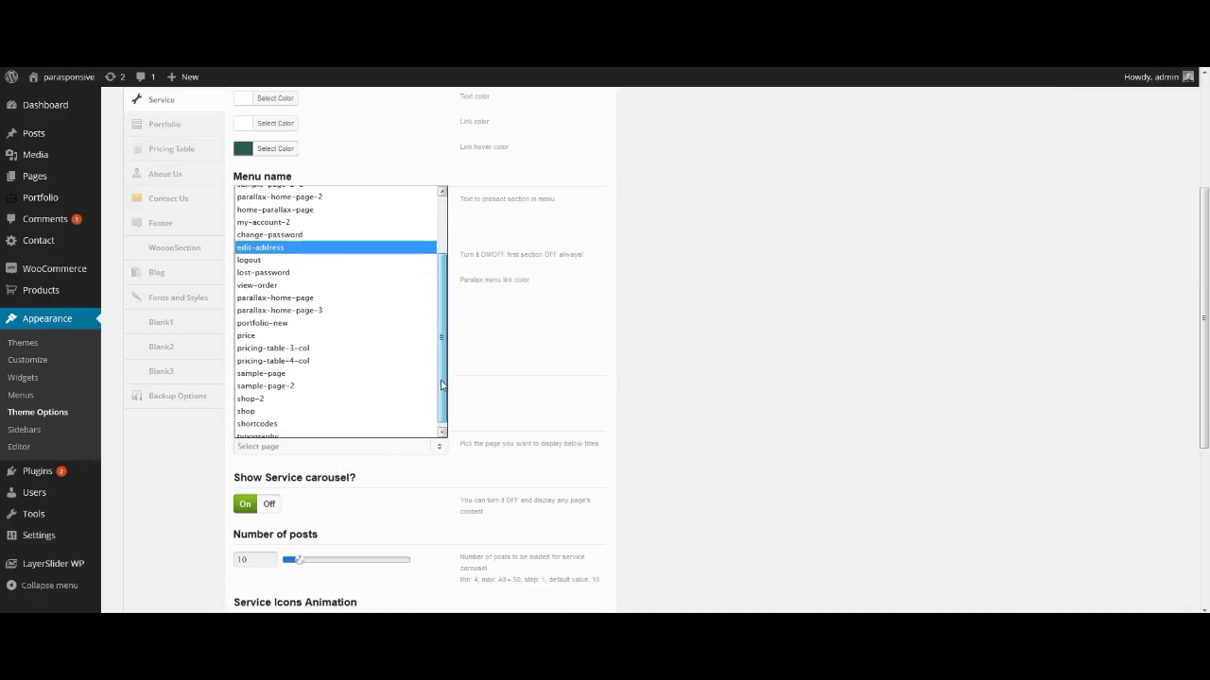
{"action": "left_click", "coordinate": [364, 378]}
{"action": "scroll", "coordinate": [387, 434], "scroll_direction": "down", "scroll_amount": 1}
{"action": "scroll", "coordinate": [394, 439], "scroll_direction": "down", "scroll_amount": 3}
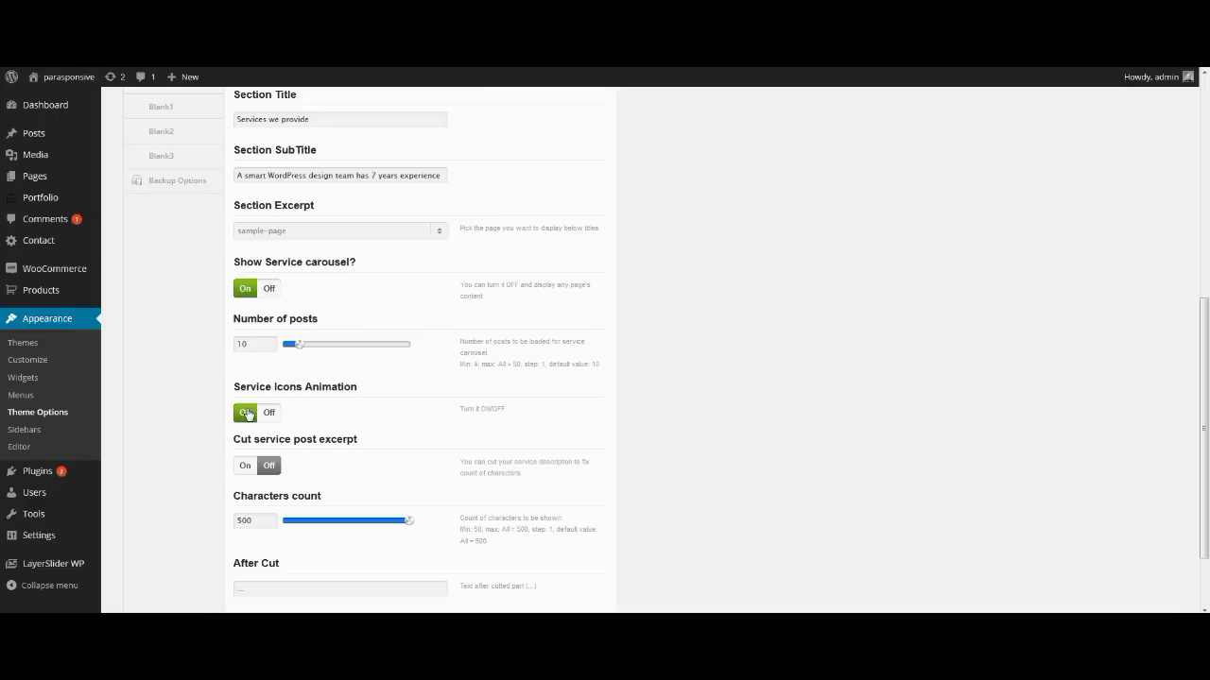
{"action": "scroll", "coordinate": [248, 416], "scroll_direction": "down", "scroll_amount": 2}
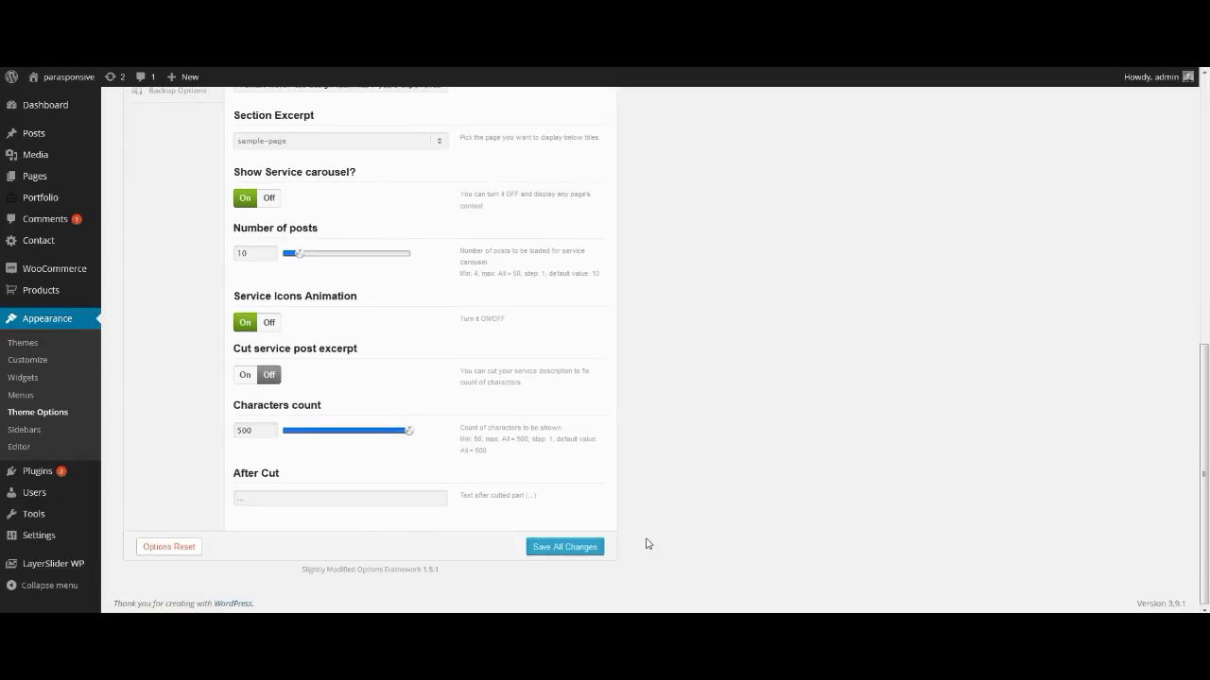
{"action": "left_click", "coordinate": [564, 547]}
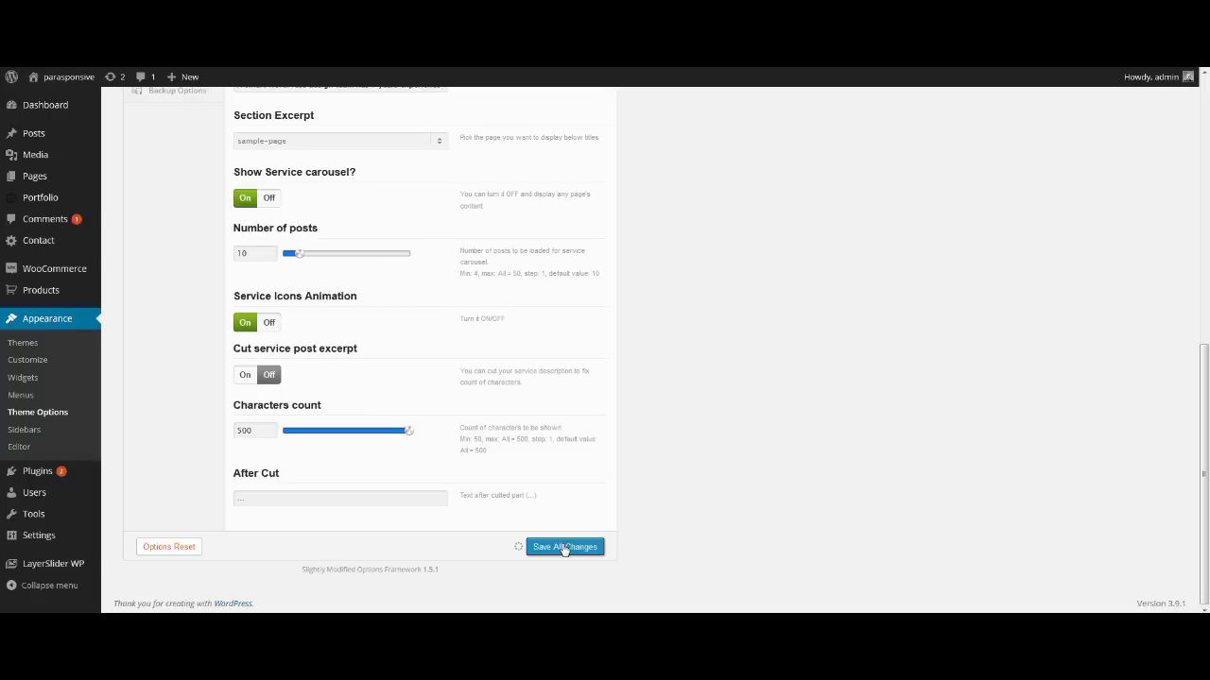
{"action": "scroll", "coordinate": [586, 324], "scroll_direction": "up", "scroll_amount": 5}
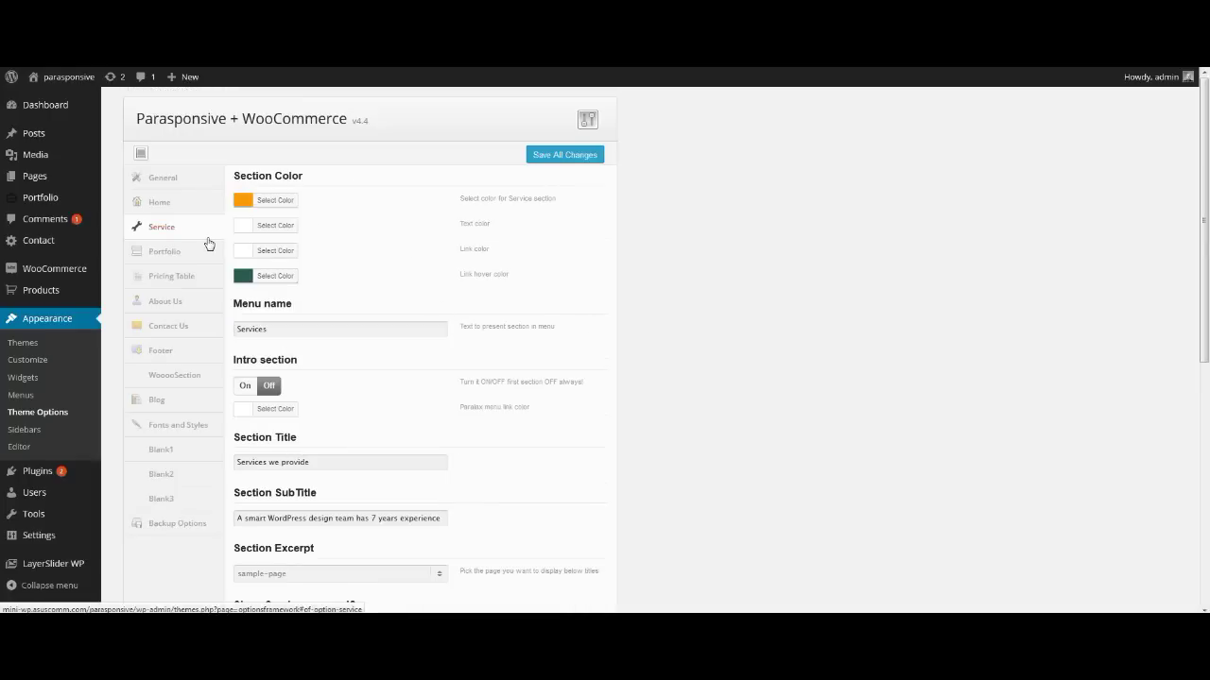
Check Portfolio menu name, title 'Portfolio' and subtitle 'Premium portfolio slider'
{"action": "left_click", "coordinate": [205, 256]}
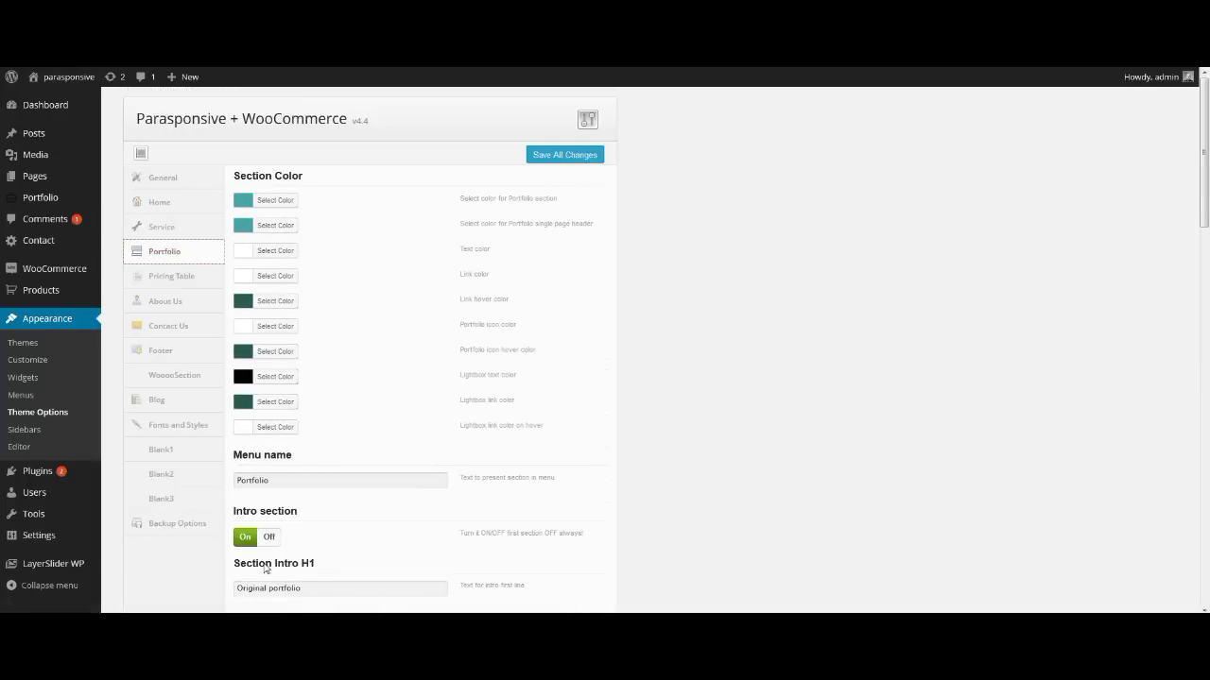
{"action": "scroll", "coordinate": [251, 548], "scroll_direction": "down", "scroll_amount": 3}
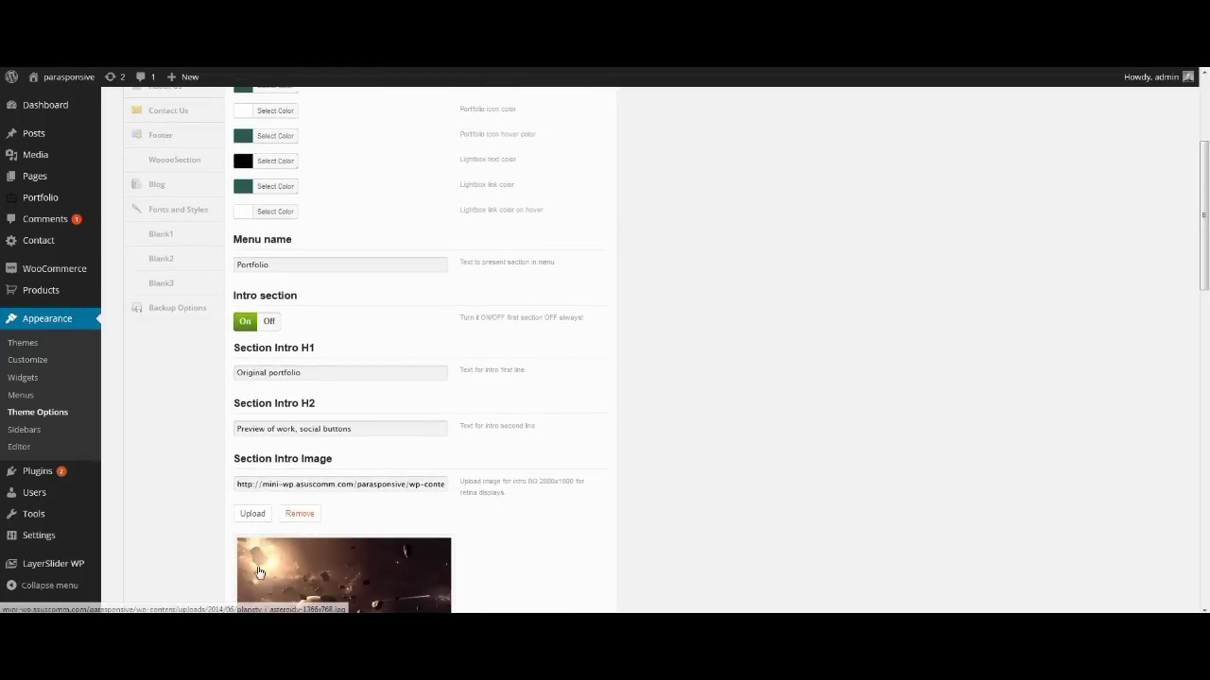
{"action": "left_click", "coordinate": [281, 265]}
{"action": "scroll", "coordinate": [290, 281], "scroll_direction": "down", "scroll_amount": 4}
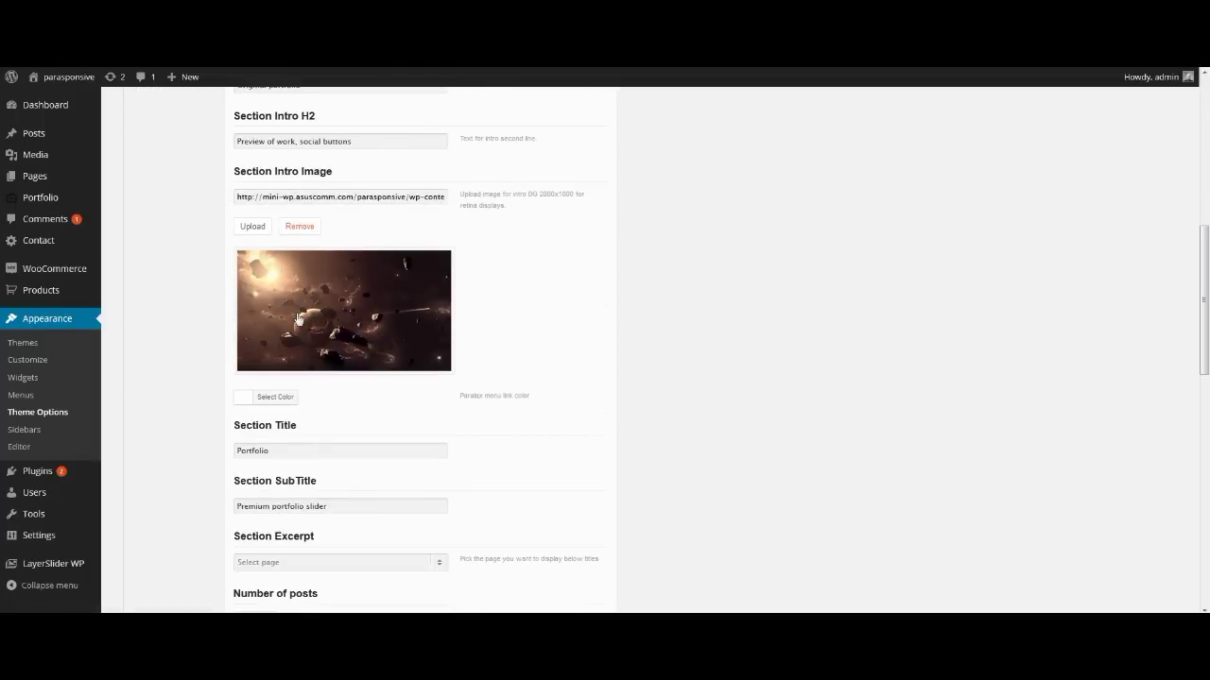
{"action": "left_click", "coordinate": [295, 450]}
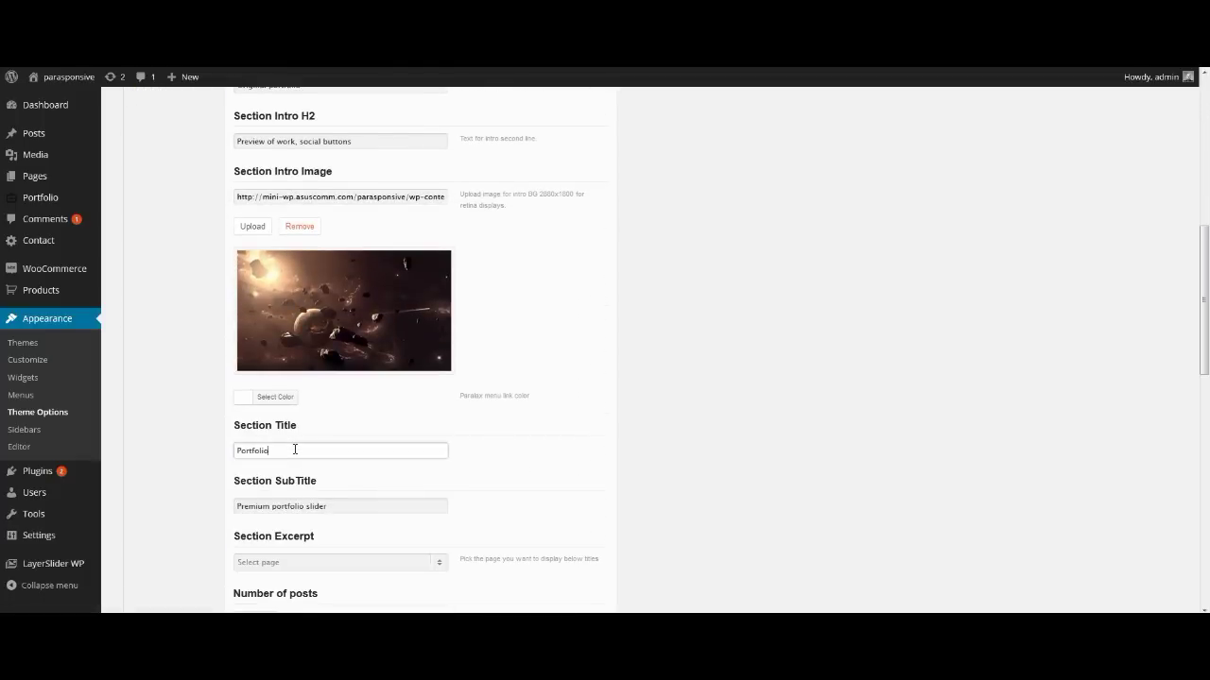
{"action": "left_click", "coordinate": [335, 507]}
{"action": "scroll", "coordinate": [337, 512], "scroll_direction": "down", "scroll_amount": 3}
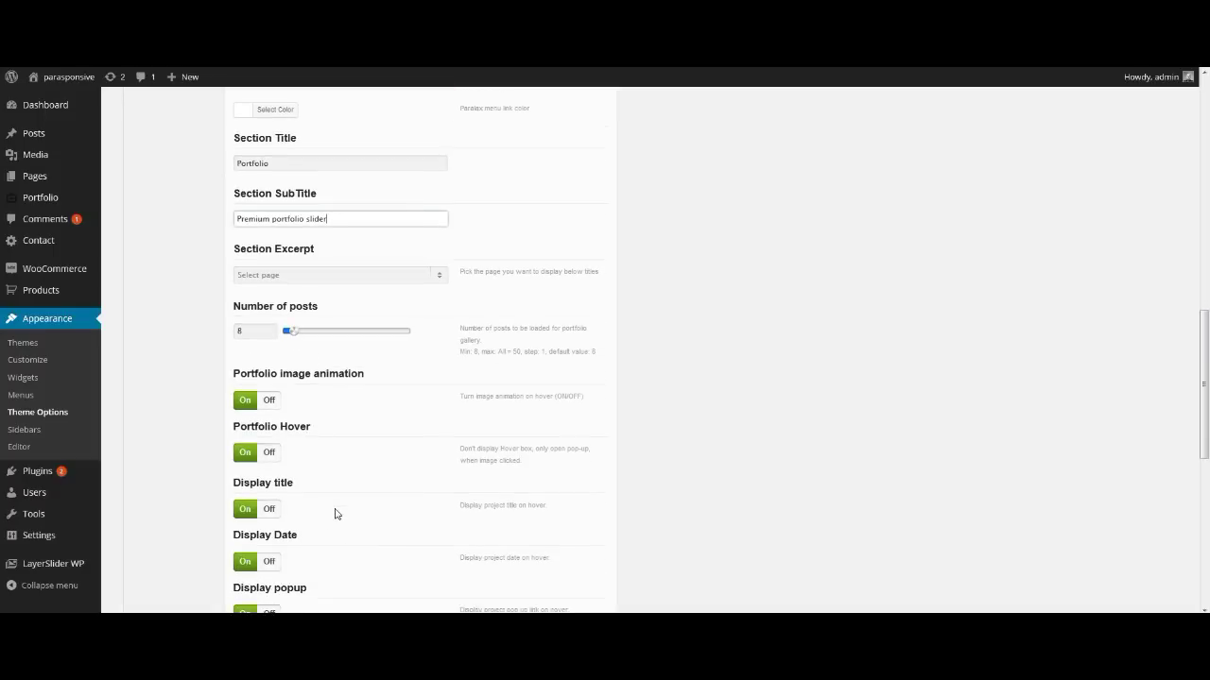
{"action": "left_click", "coordinate": [245, 401]}
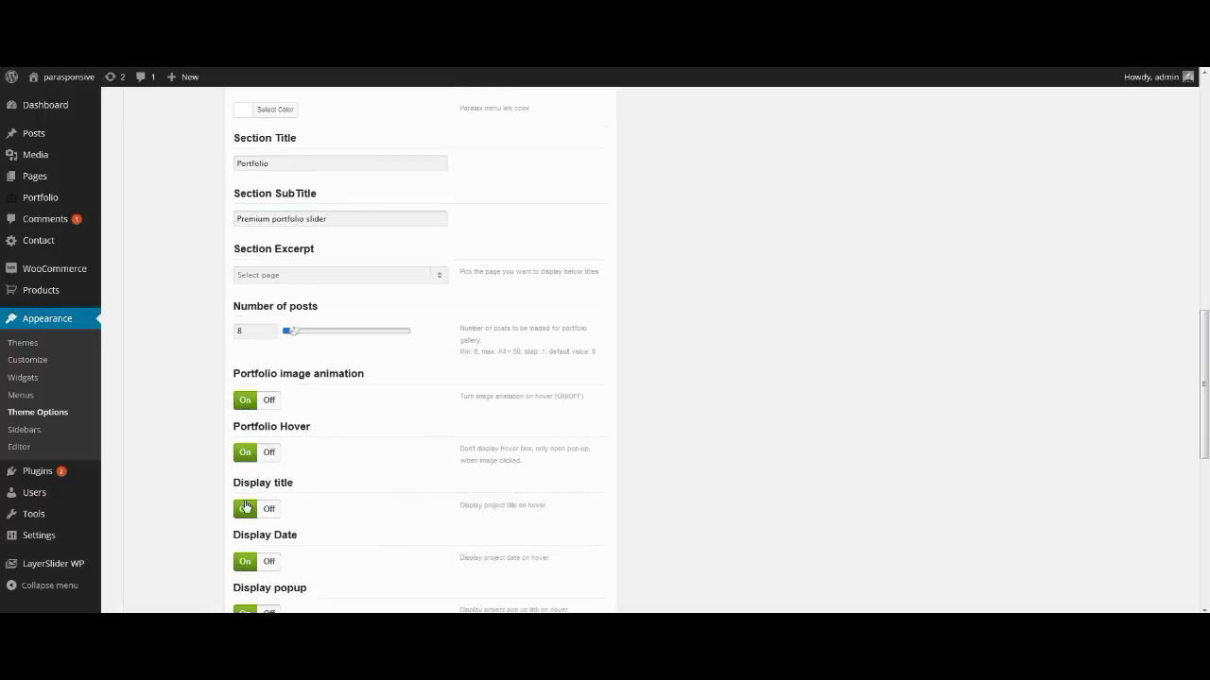
Save the Portfolio settings with 8 posts, AJAX button on and 4 projects to load
{"action": "scroll", "coordinate": [244, 513], "scroll_direction": "down", "scroll_amount": 1}
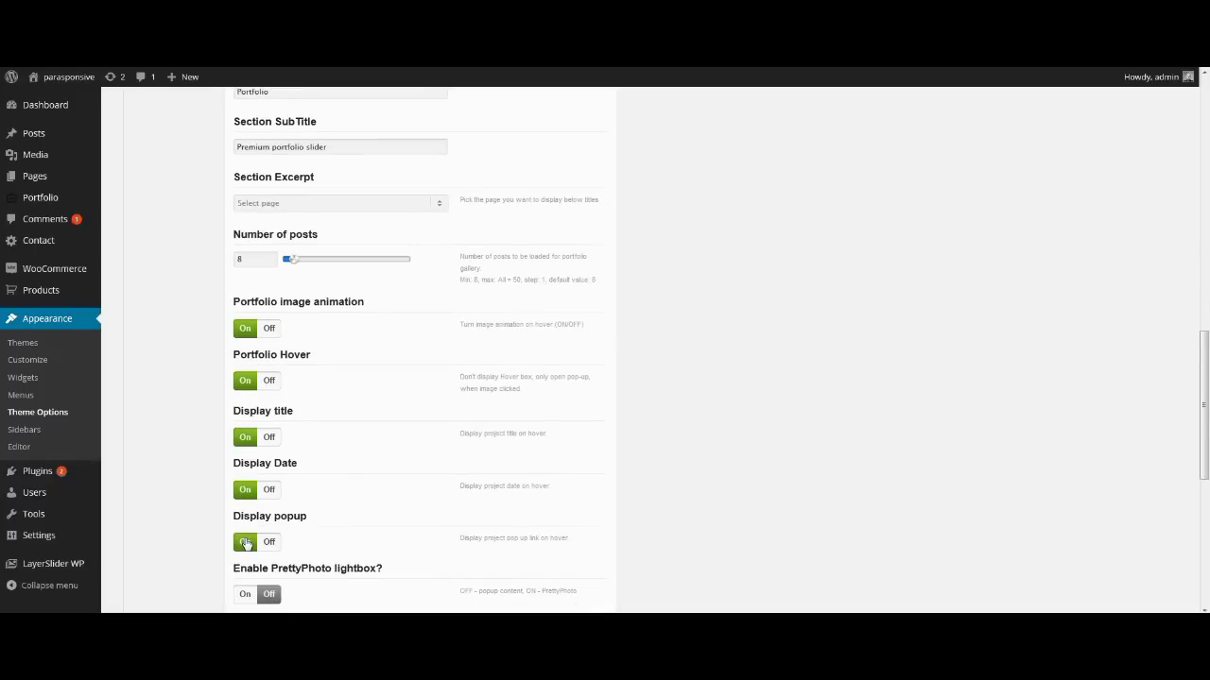
{"action": "scroll", "coordinate": [245, 543], "scroll_direction": "down", "scroll_amount": 4}
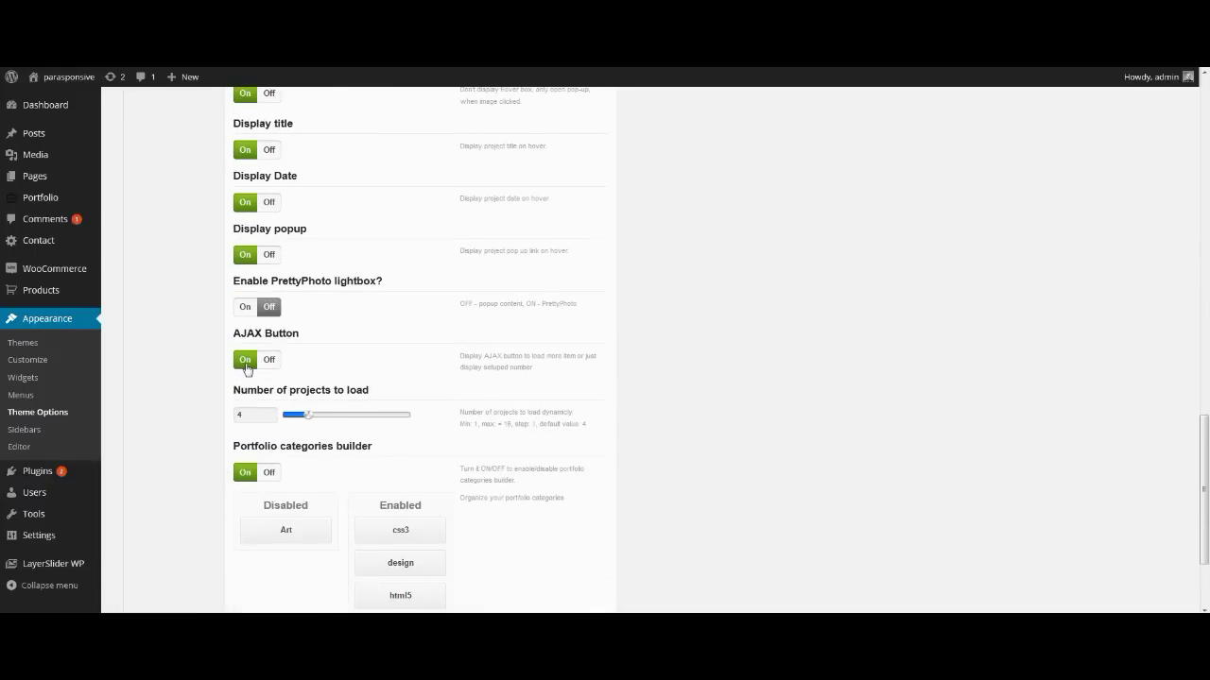
{"action": "scroll", "coordinate": [464, 397], "scroll_direction": "down", "scroll_amount": 2}
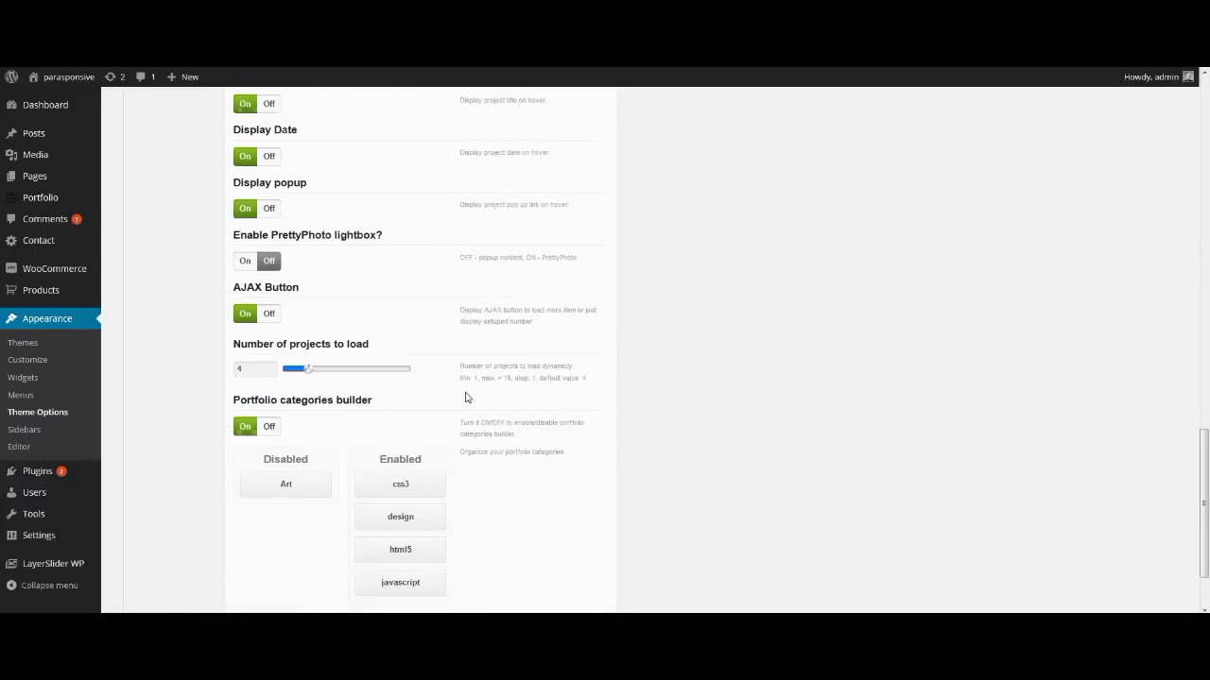
{"action": "left_click", "coordinate": [545, 550]}
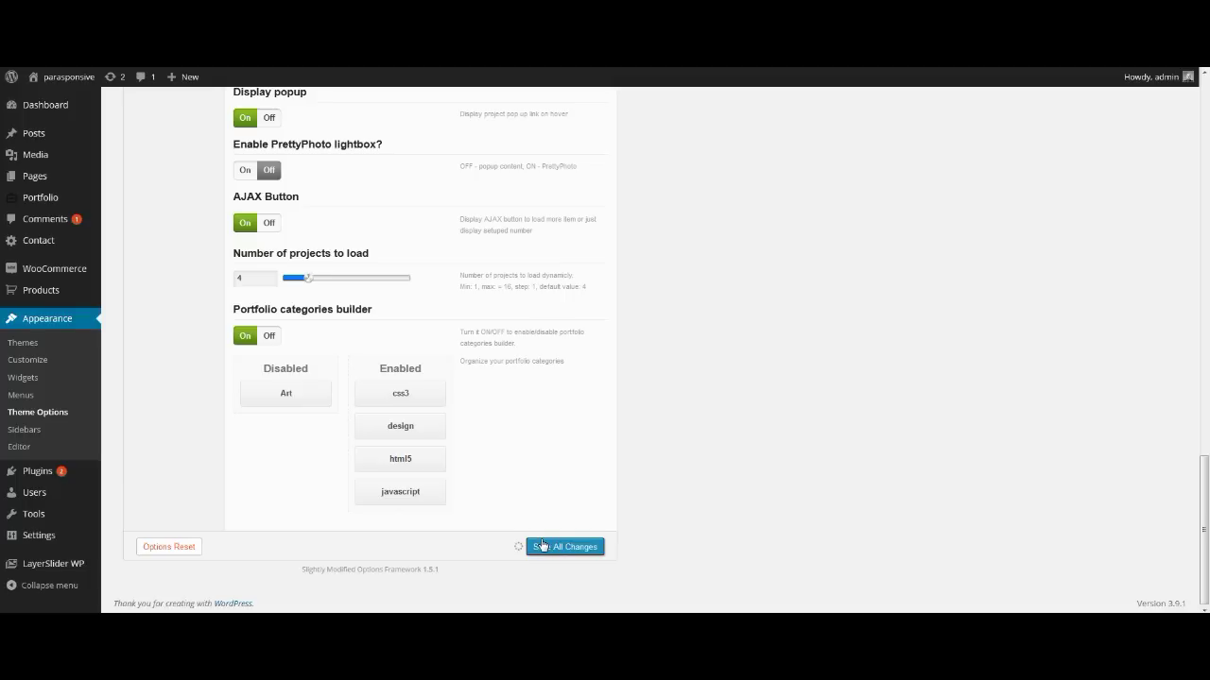
{"action": "scroll", "coordinate": [319, 281], "scroll_direction": "up", "scroll_amount": 10}
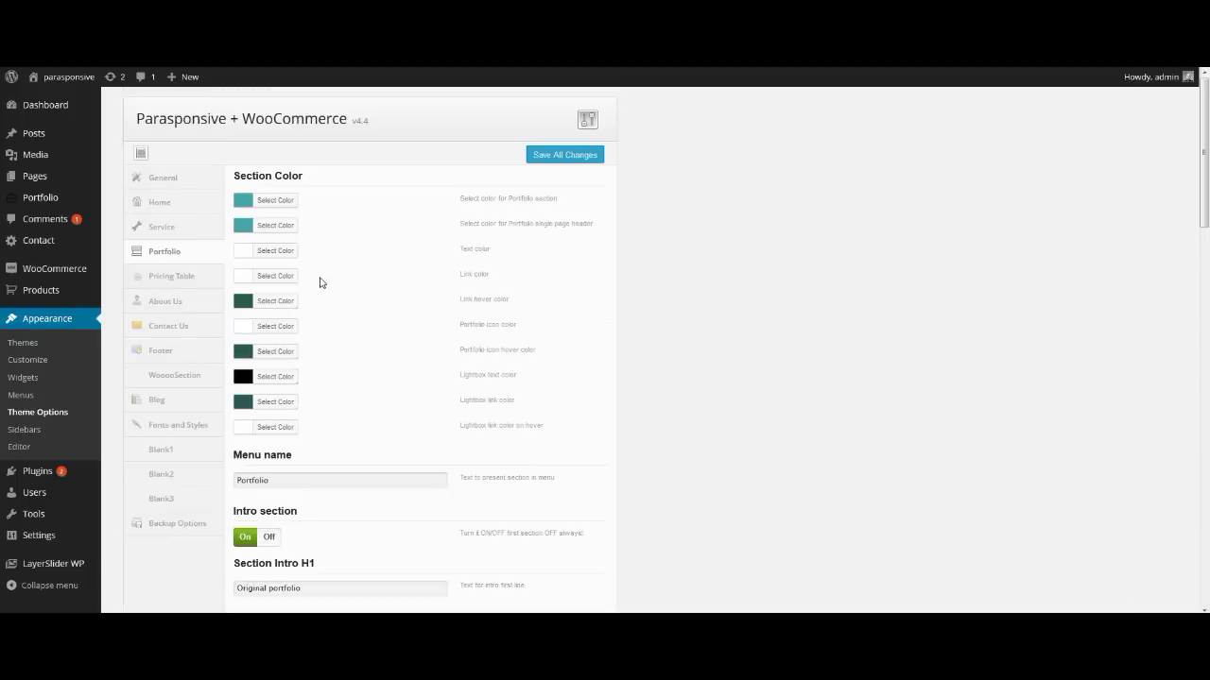
Save the Pricing Table section with menu name Pricing and Happy Clients displayed
{"action": "left_click", "coordinate": [177, 278]}
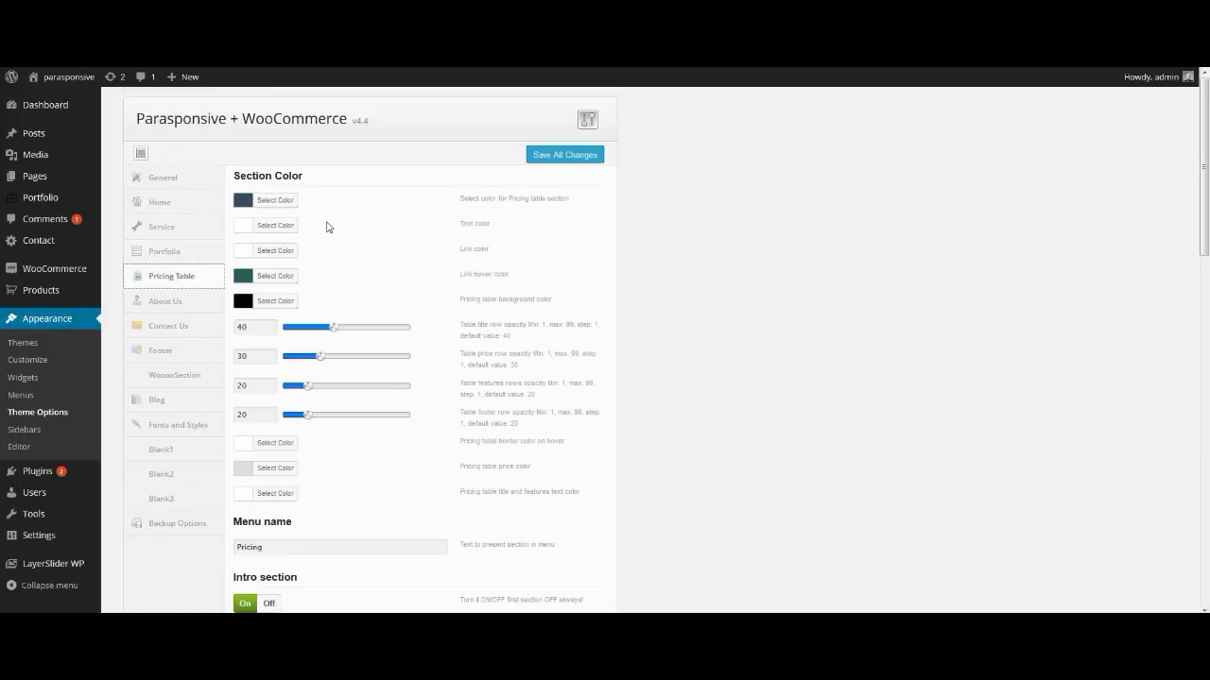
{"action": "scroll", "coordinate": [319, 510], "scroll_direction": "down", "scroll_amount": 3}
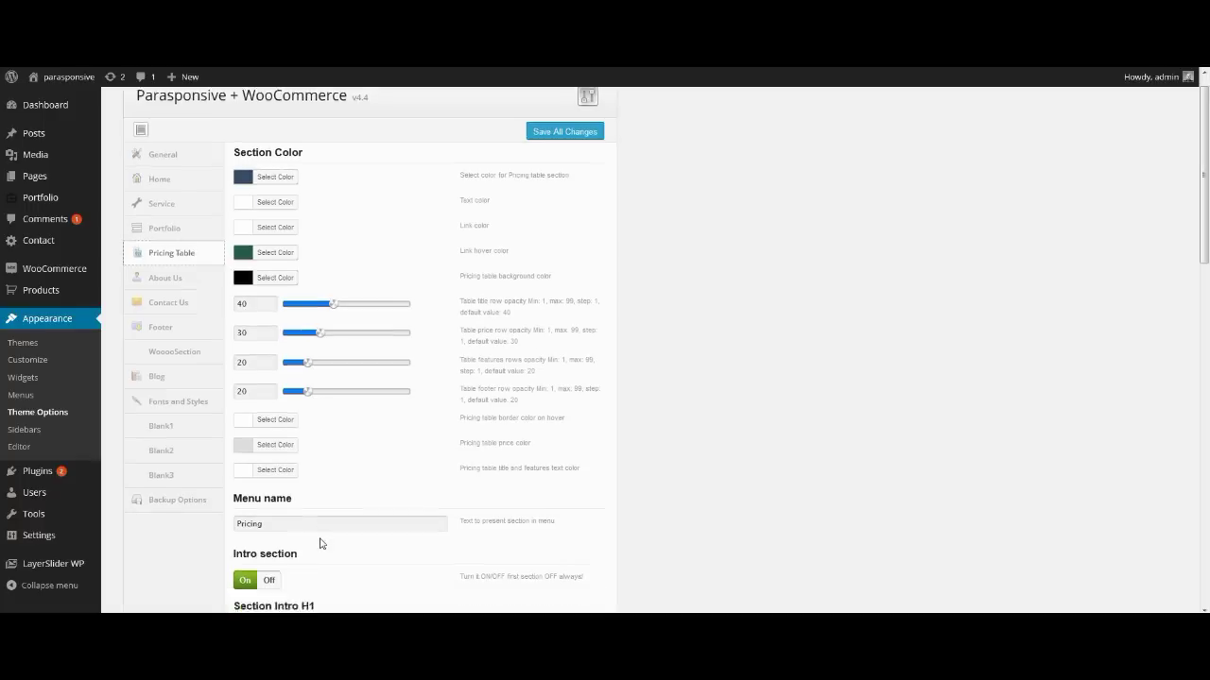
{"action": "left_click", "coordinate": [311, 404]}
{"action": "scroll", "coordinate": [312, 404], "scroll_direction": "down", "scroll_amount": 8}
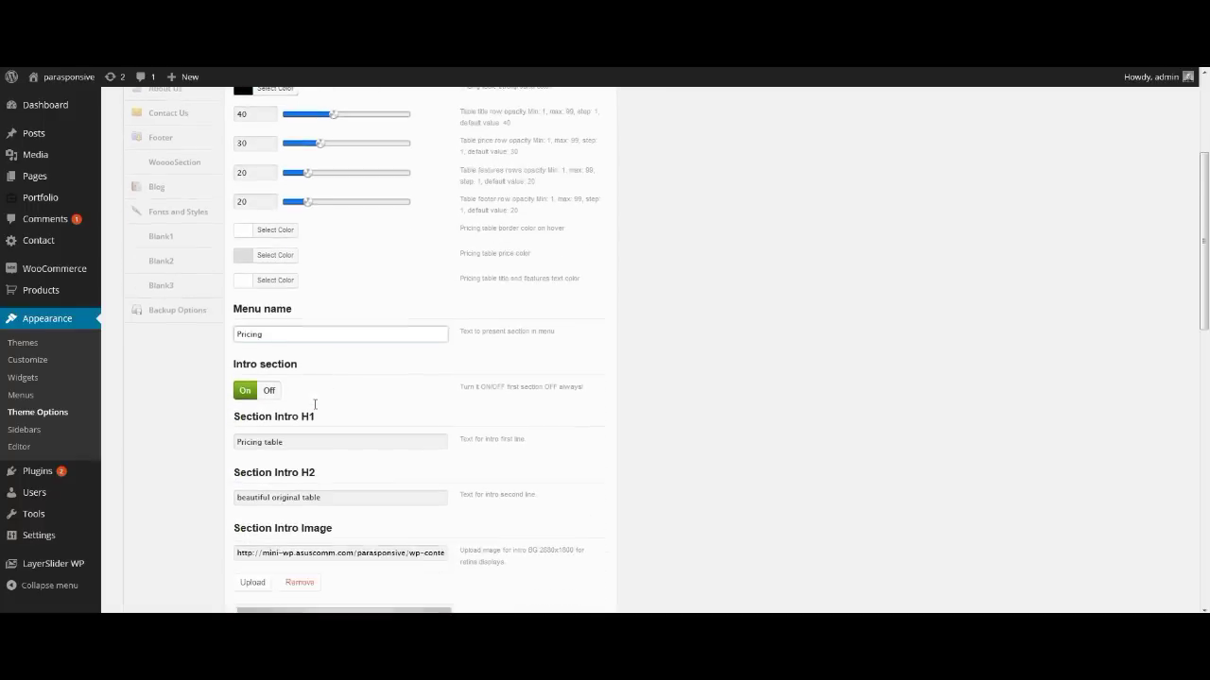
{"action": "scroll", "coordinate": [315, 404], "scroll_direction": "down", "scroll_amount": 6}
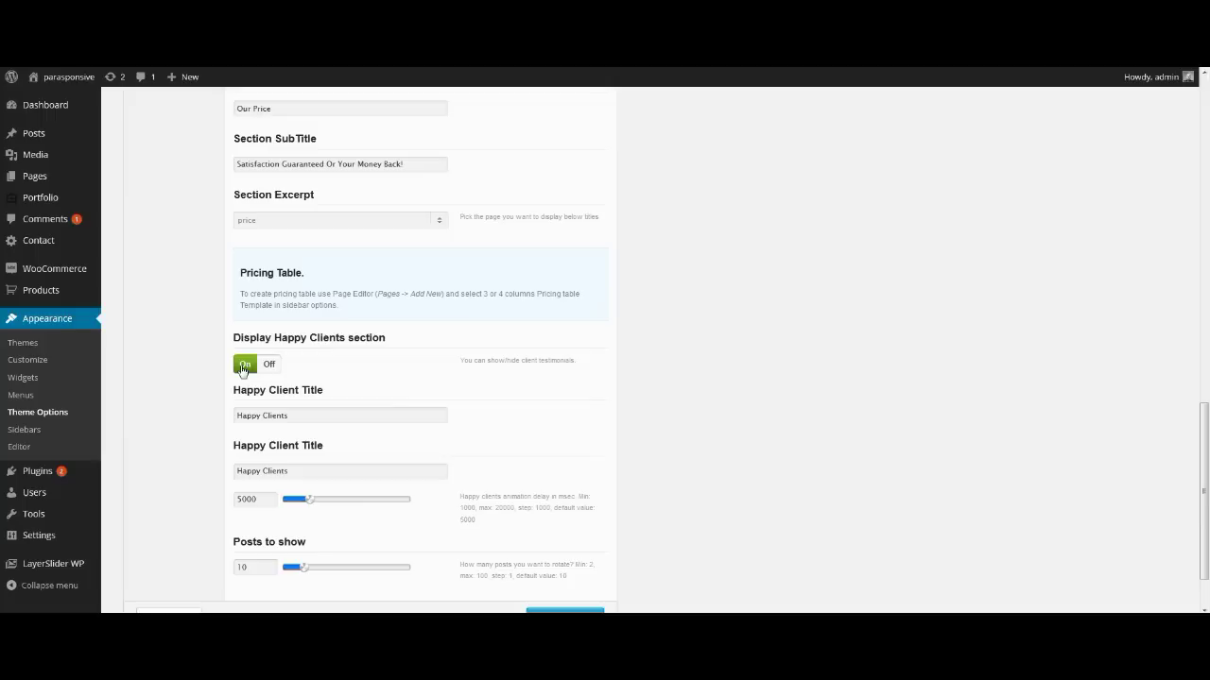
{"action": "scroll", "coordinate": [364, 400], "scroll_direction": "down", "scroll_amount": 2}
{"action": "left_click", "coordinate": [550, 550]}
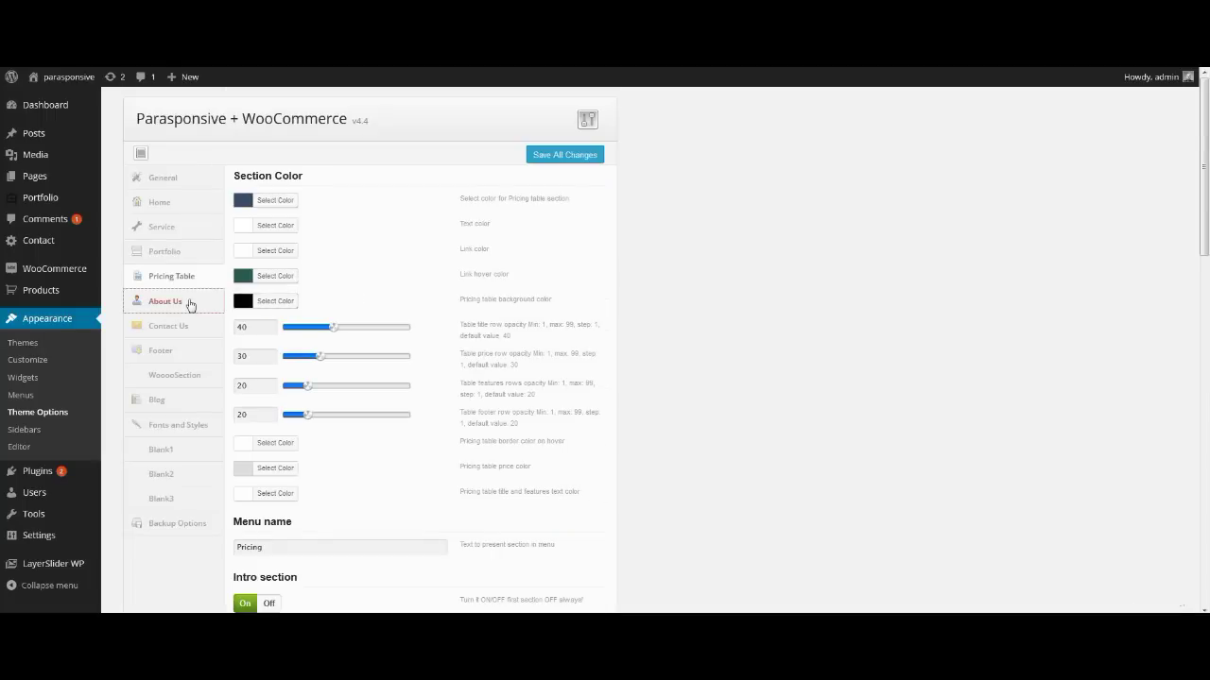
Check the About Us menu name, title and subtitle, keeping the team carousel on
{"action": "left_click", "coordinate": [189, 303]}
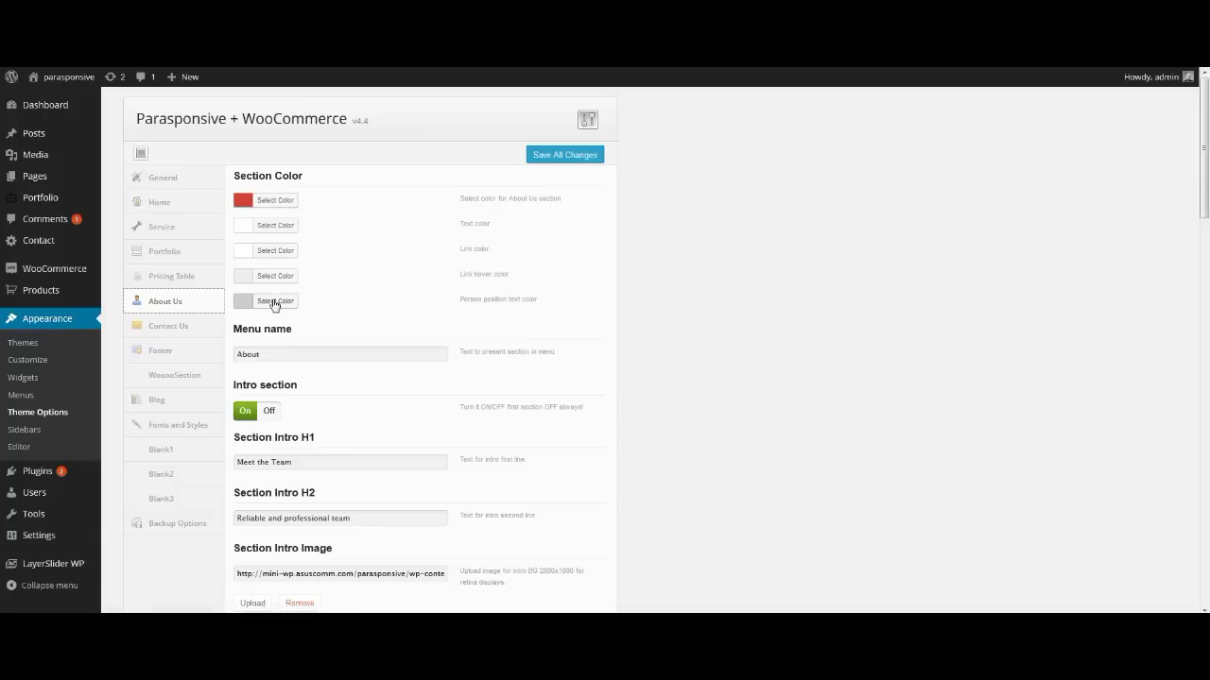
{"action": "left_click", "coordinate": [278, 351]}
{"action": "scroll", "coordinate": [278, 354], "scroll_direction": "down", "scroll_amount": 5}
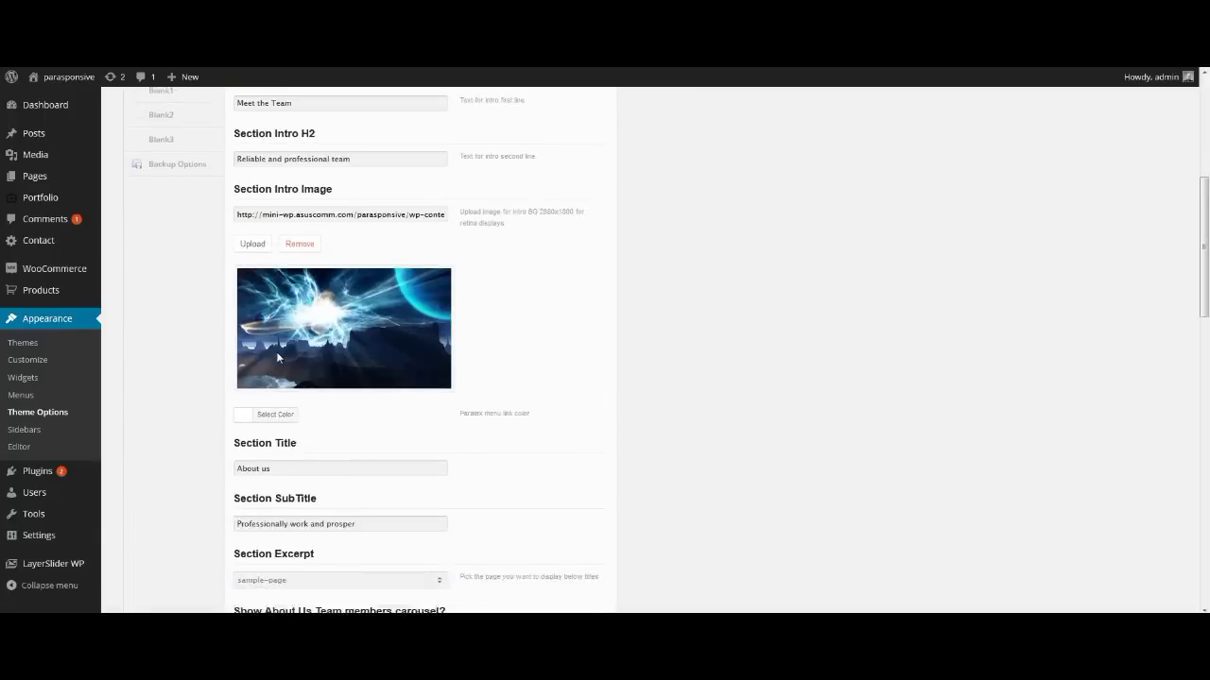
{"action": "scroll", "coordinate": [277, 356], "scroll_direction": "down", "scroll_amount": 2}
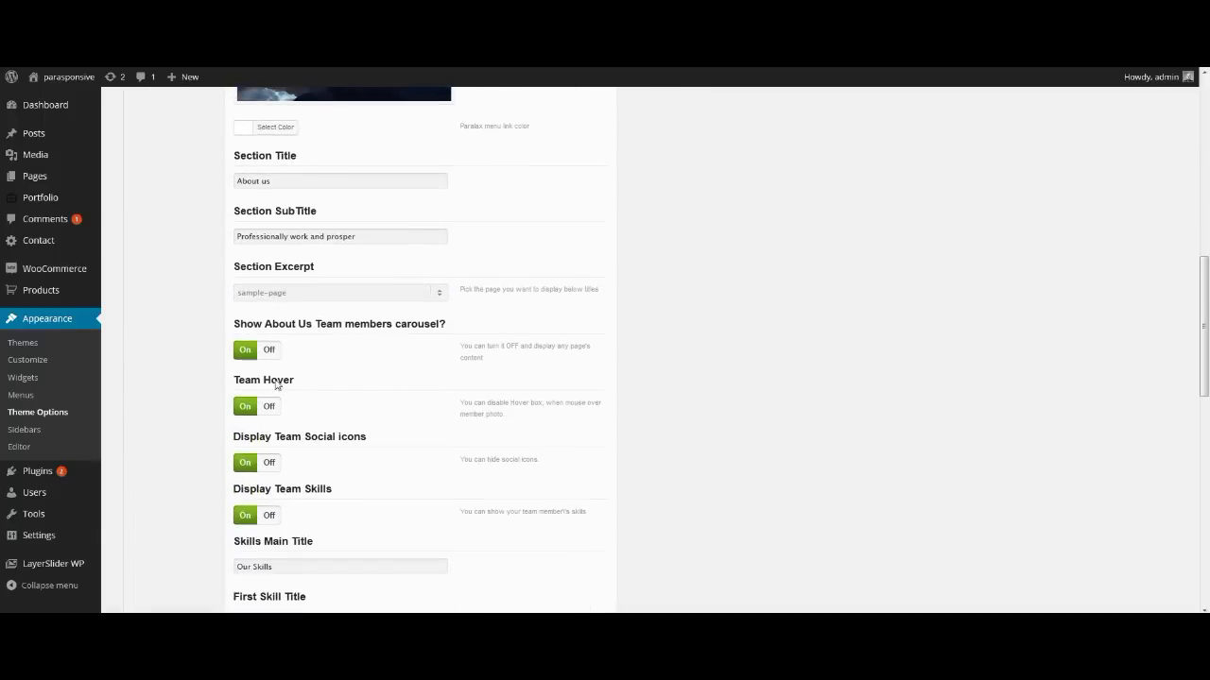
{"action": "left_click", "coordinate": [270, 180]}
{"action": "left_click", "coordinate": [295, 237]}
{"action": "scroll", "coordinate": [294, 234], "scroll_direction": "up", "scroll_amount": 3}
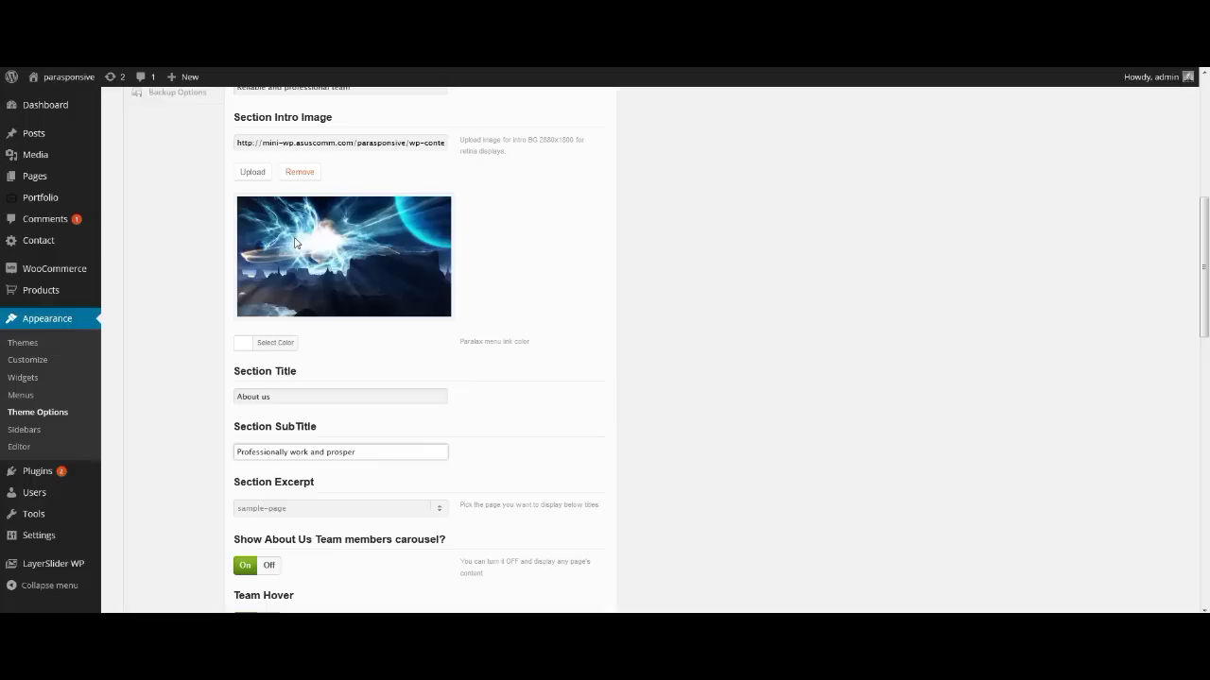
{"action": "scroll", "coordinate": [293, 229], "scroll_direction": "down", "scroll_amount": 3}
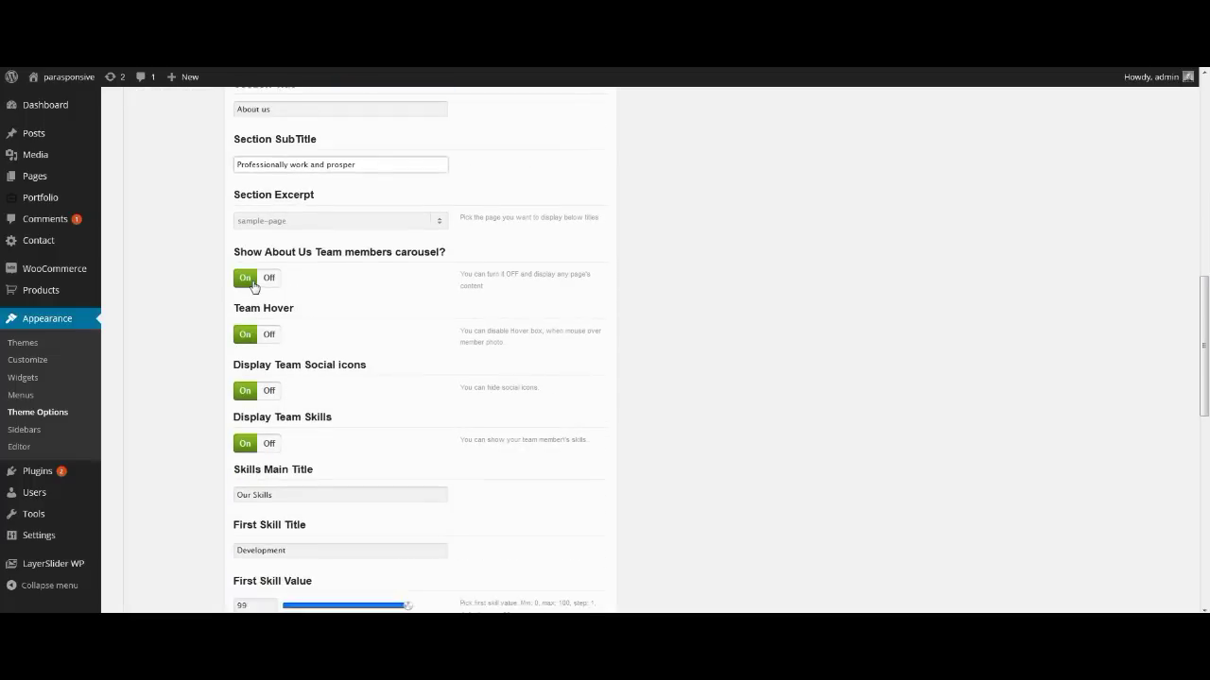
{"action": "left_click", "coordinate": [252, 283]}
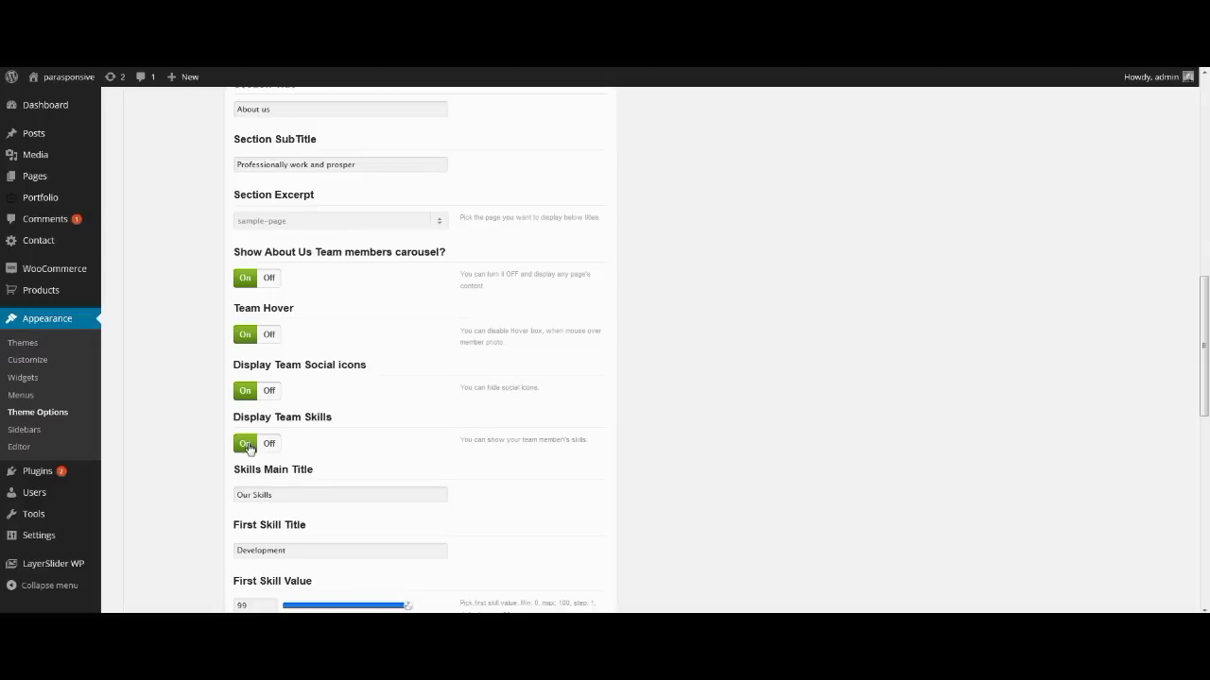
Save About Us with hover, social icons and the five skill values
{"action": "scroll", "coordinate": [247, 447], "scroll_direction": "down", "scroll_amount": 2}
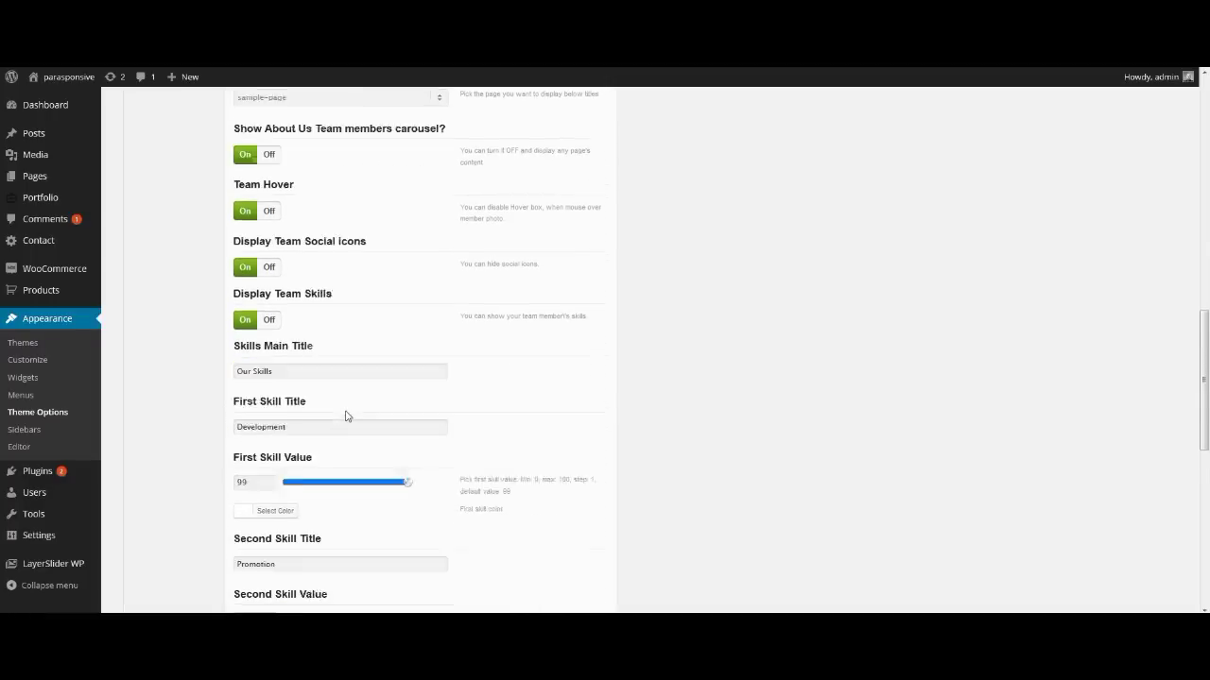
{"action": "scroll", "coordinate": [284, 435], "scroll_direction": "down", "scroll_amount": 1}
{"action": "scroll", "coordinate": [350, 460], "scroll_direction": "down", "scroll_amount": 1}
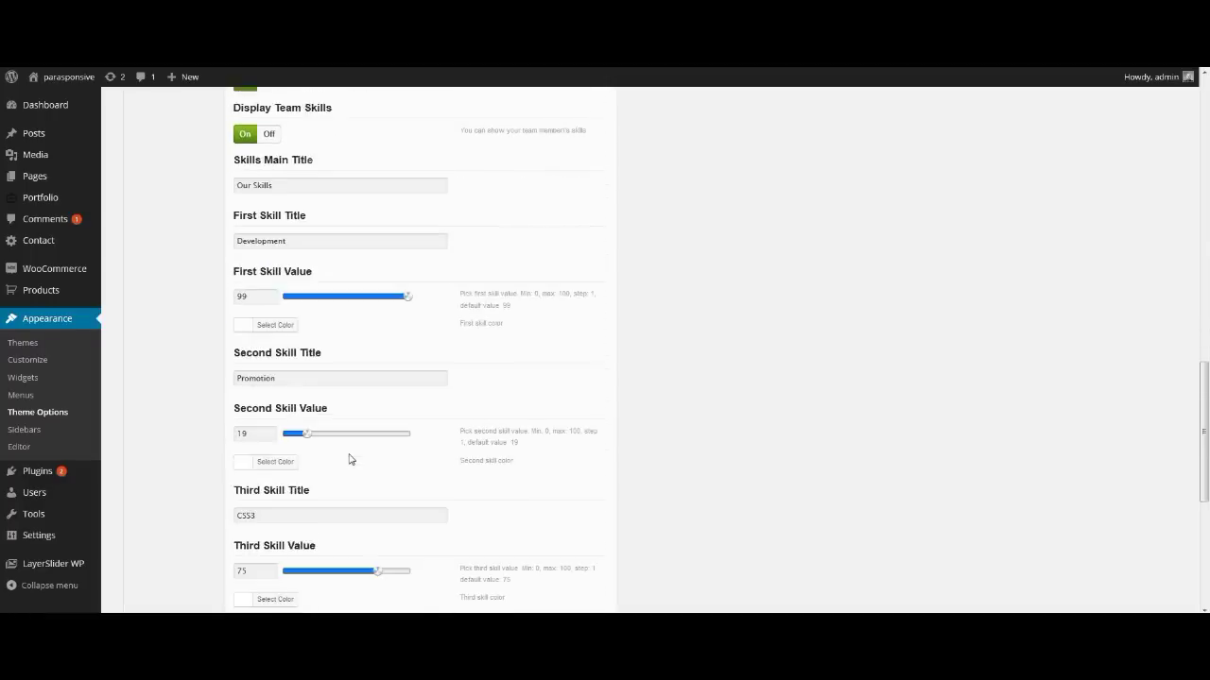
{"action": "scroll", "coordinate": [349, 459], "scroll_direction": "down", "scroll_amount": 1}
{"action": "scroll", "coordinate": [305, 437], "scroll_direction": "down", "scroll_amount": 1}
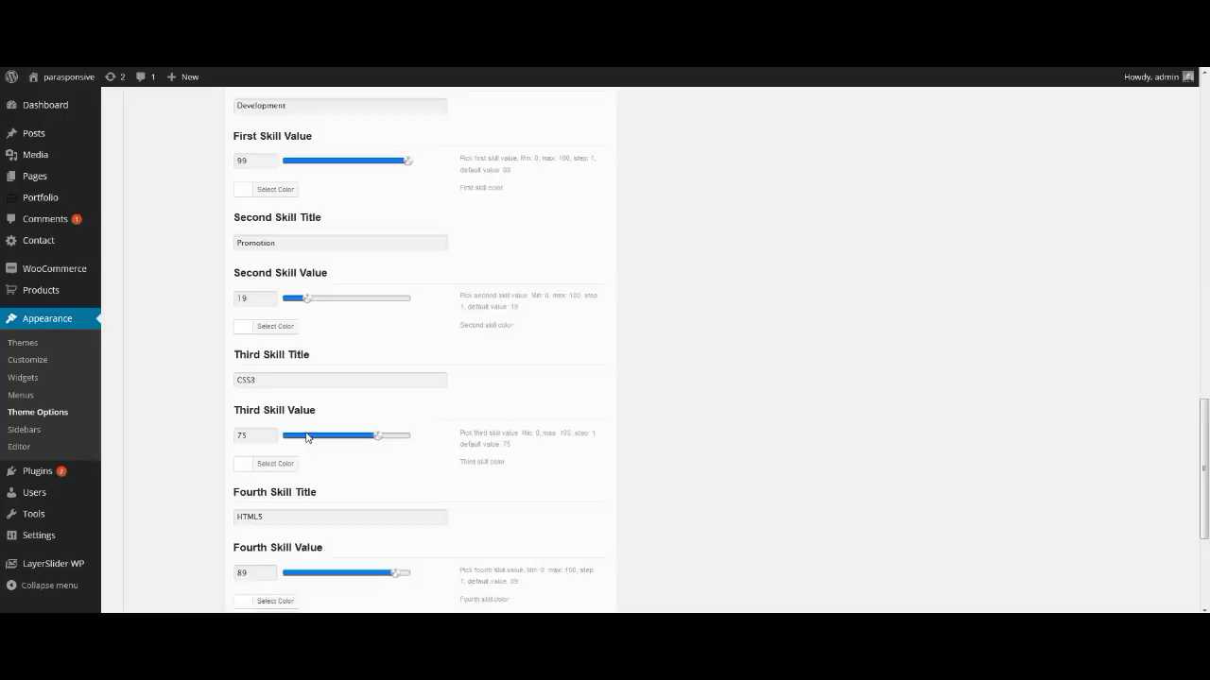
{"action": "scroll", "coordinate": [305, 437], "scroll_direction": "down", "scroll_amount": 1}
{"action": "scroll", "coordinate": [384, 435], "scroll_direction": "down", "scroll_amount": 1}
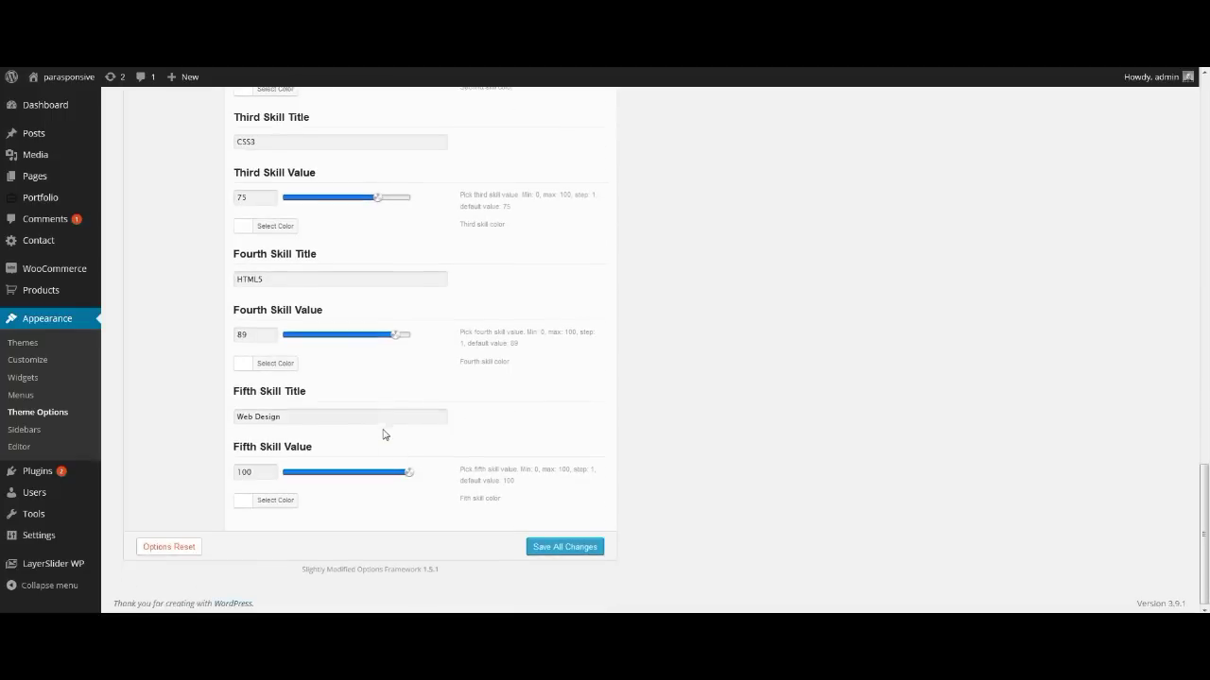
{"action": "left_click", "coordinate": [549, 553]}
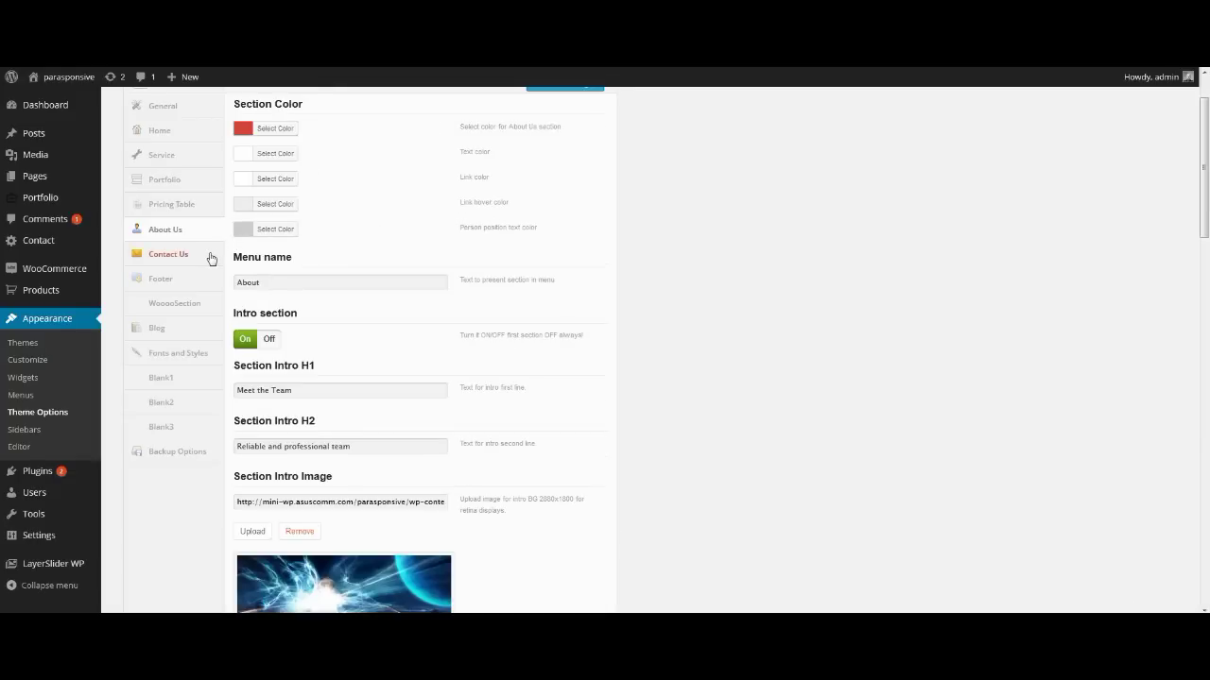
Check the Contact Us title and subtitle, keeping the Google Map display on
{"action": "left_click", "coordinate": [211, 257]}
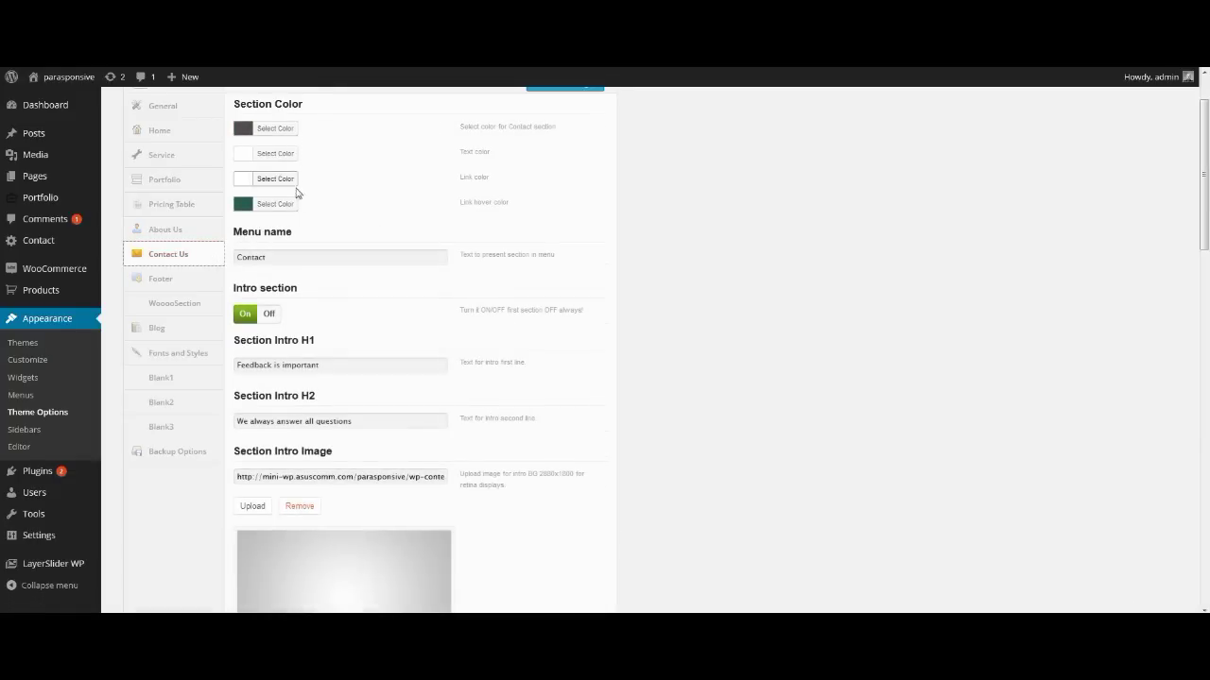
{"action": "scroll", "coordinate": [298, 262], "scroll_direction": "down", "scroll_amount": 3}
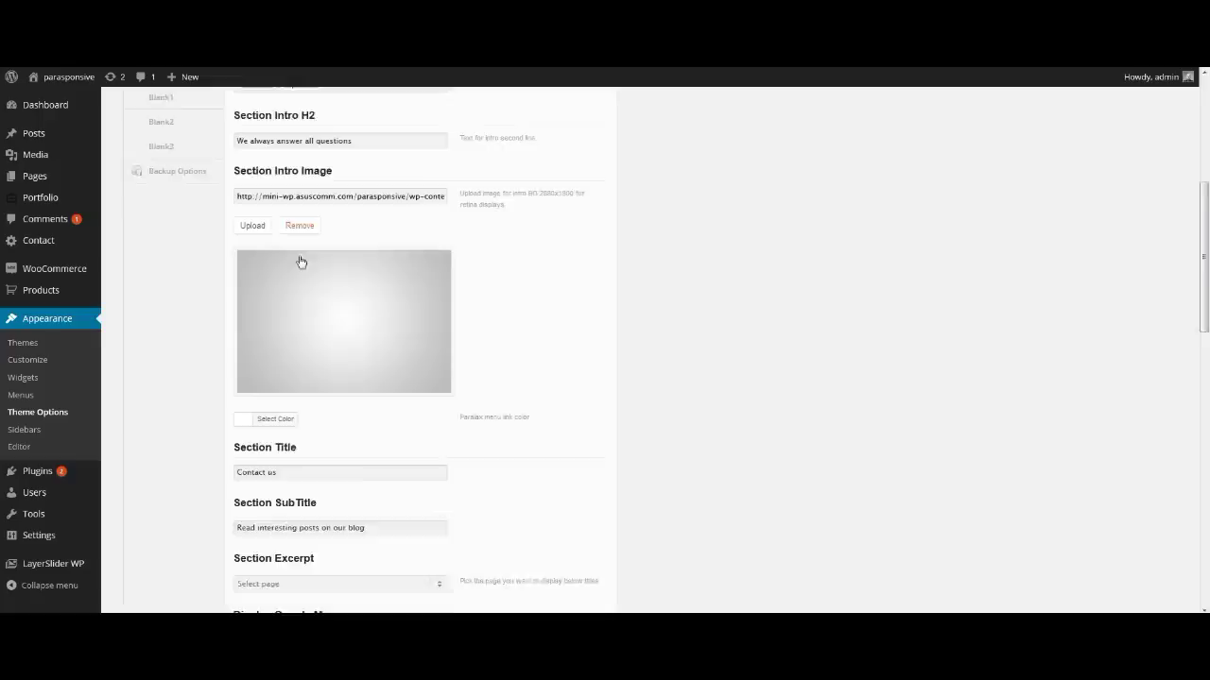
{"action": "scroll", "coordinate": [300, 262], "scroll_direction": "down", "scroll_amount": 2}
{"action": "left_click", "coordinate": [319, 321]}
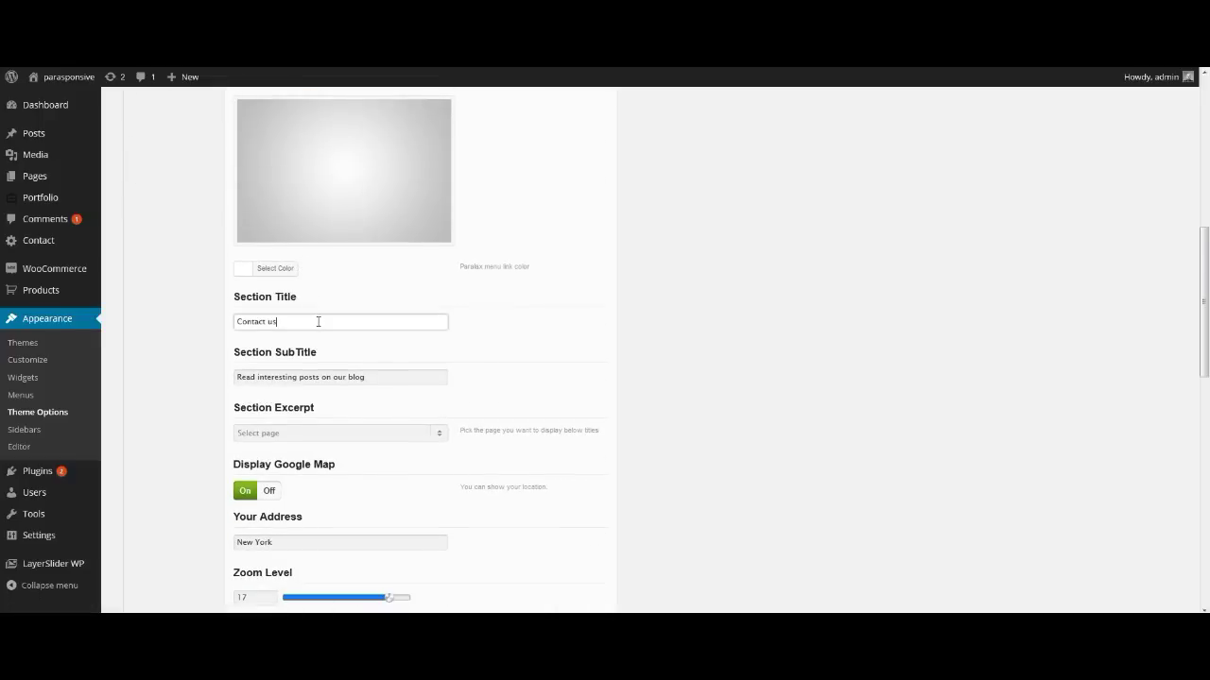
{"action": "left_click", "coordinate": [374, 376]}
{"action": "scroll", "coordinate": [372, 380], "scroll_direction": "down", "scroll_amount": 2}
{"action": "left_click", "coordinate": [249, 350]}
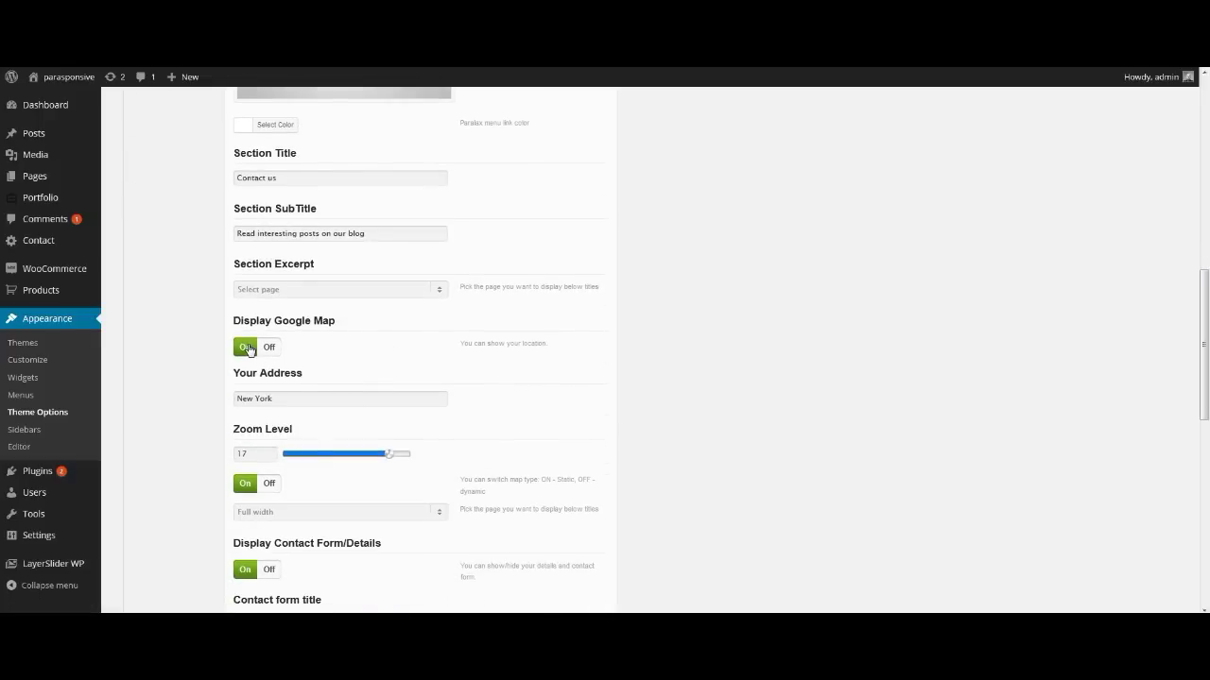
Save the contact details 'More Info' and Contact Form 7 shortcode id 382
{"action": "scroll", "coordinate": [249, 349], "scroll_direction": "down", "scroll_amount": 3}
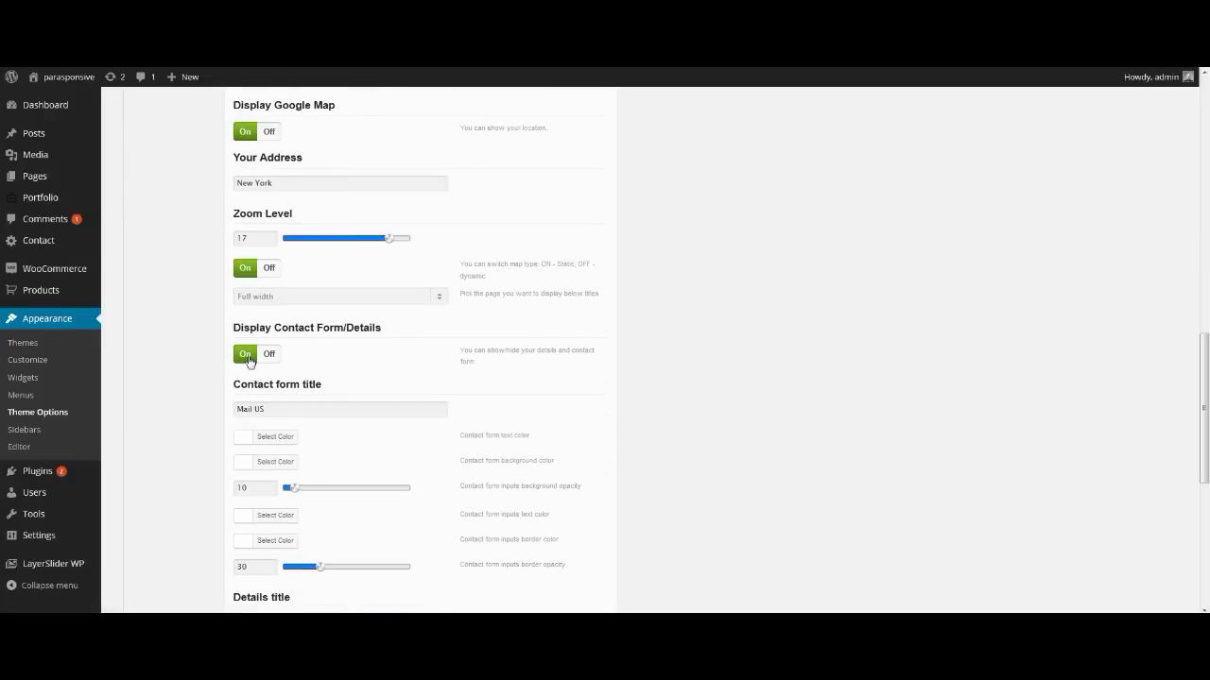
{"action": "scroll", "coordinate": [248, 360], "scroll_direction": "down", "scroll_amount": 5}
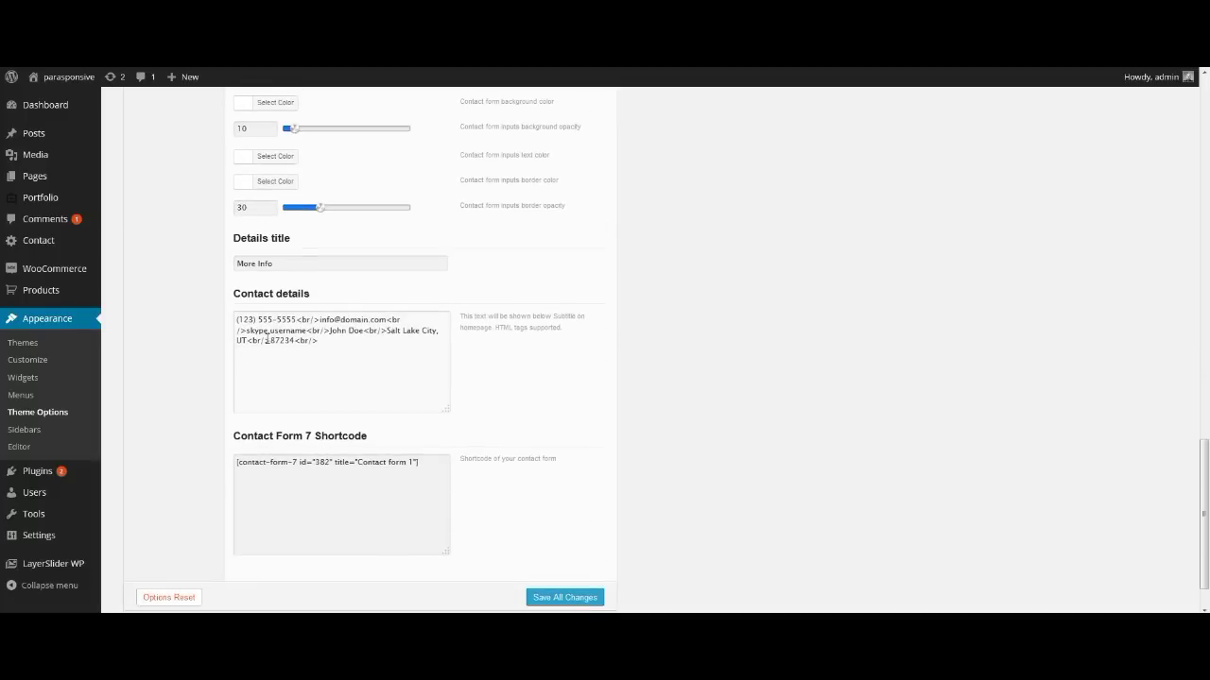
{"action": "left_click", "coordinate": [322, 345]}
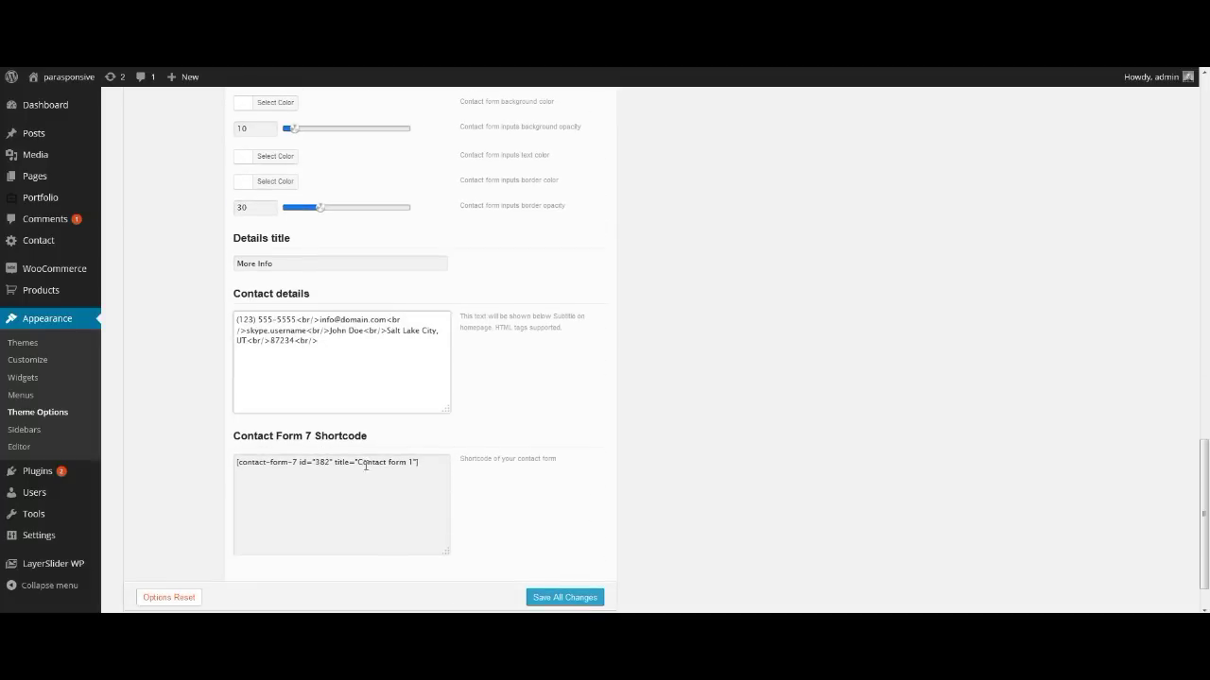
{"action": "left_click", "coordinate": [429, 467]}
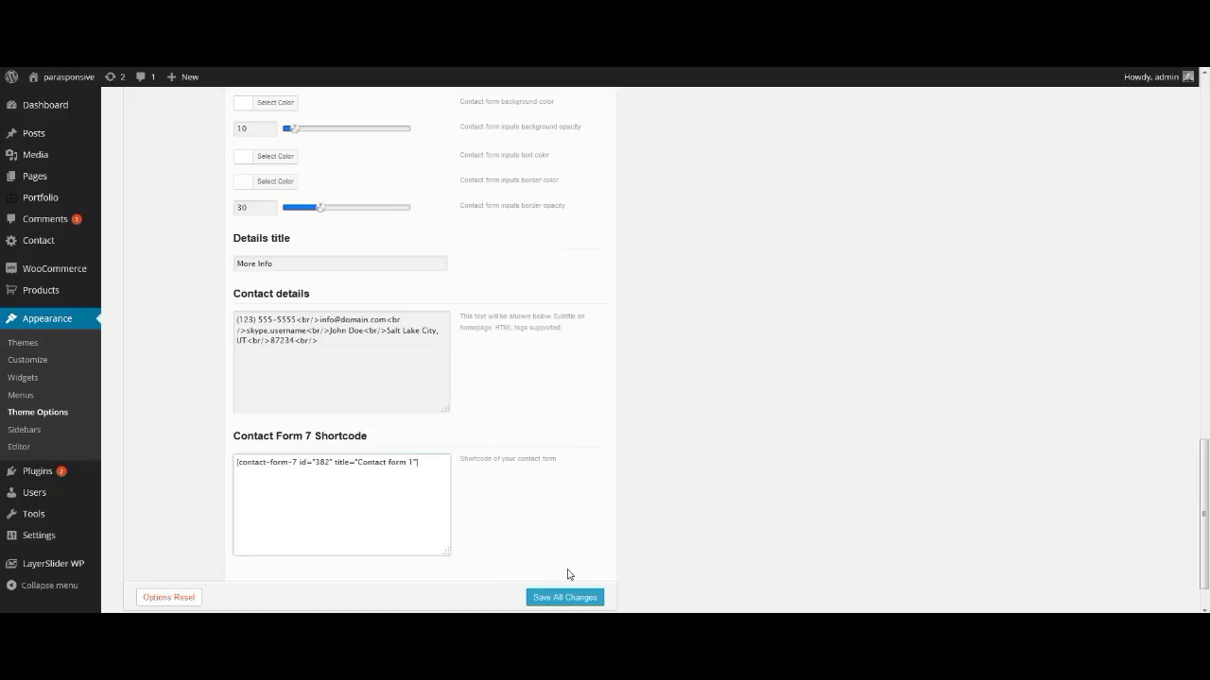
{"action": "left_click", "coordinate": [564, 600]}
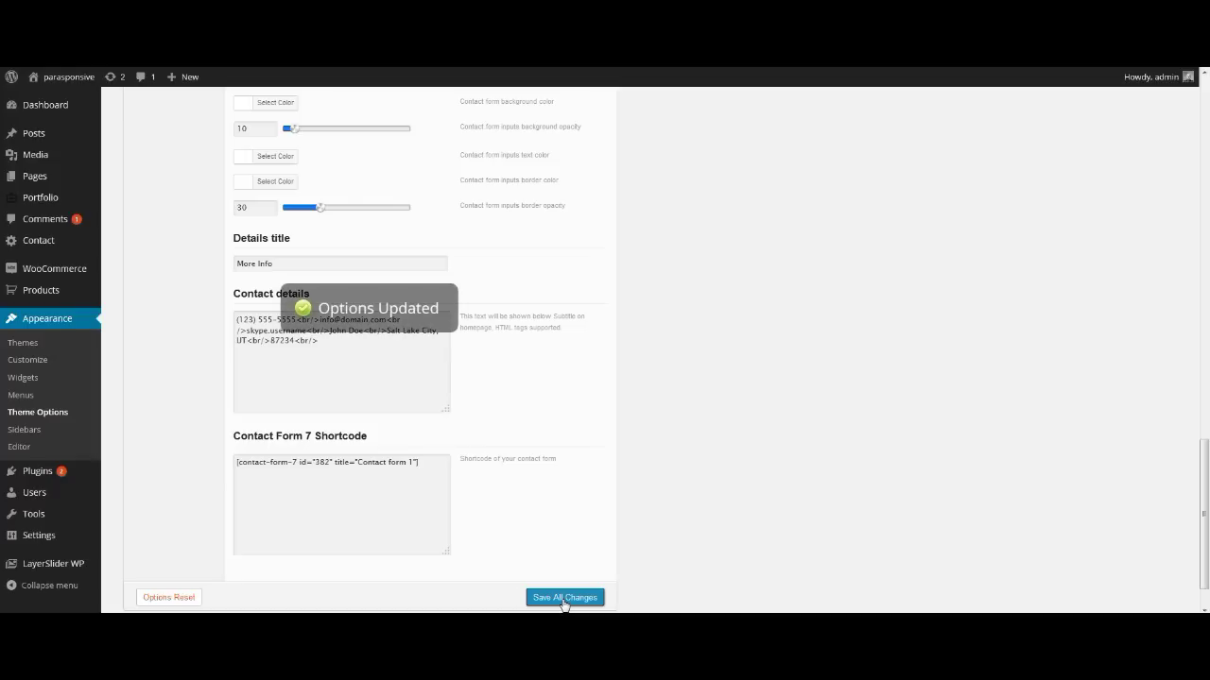
{"action": "scroll", "coordinate": [563, 604], "scroll_direction": "up", "scroll_amount": 15}
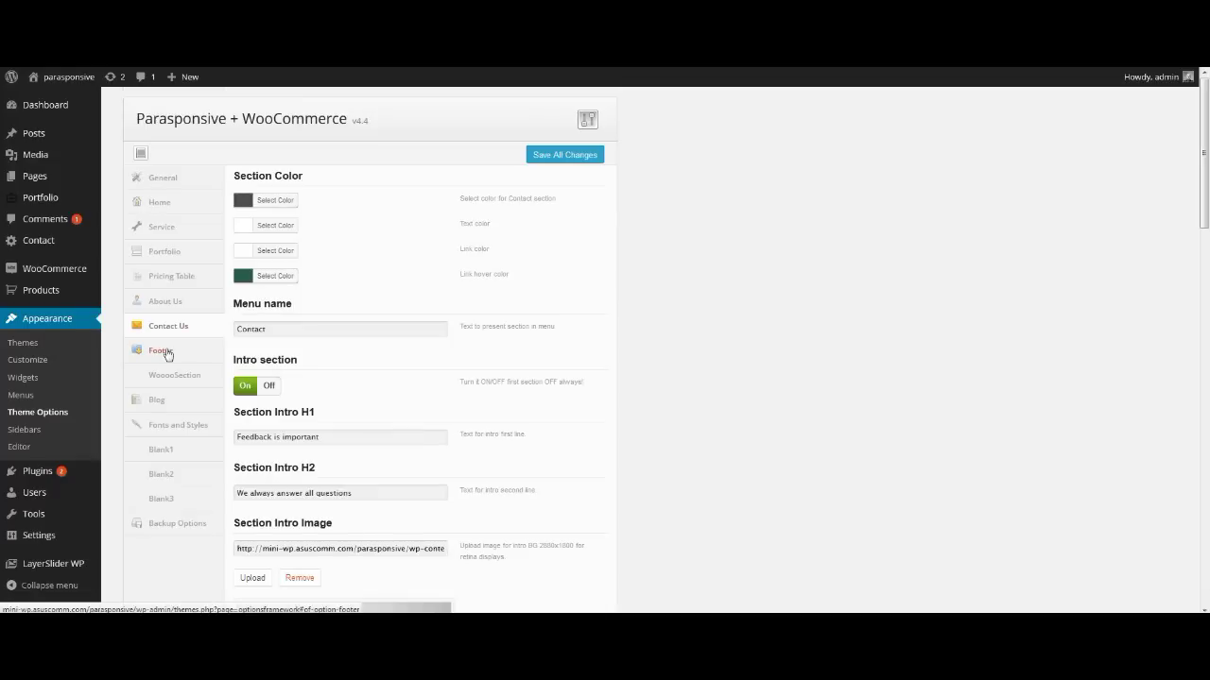
Review the Footer social links, widgets, copyright and powered-by text, then save the Footer settings
{"action": "left_click", "coordinate": [163, 351]}
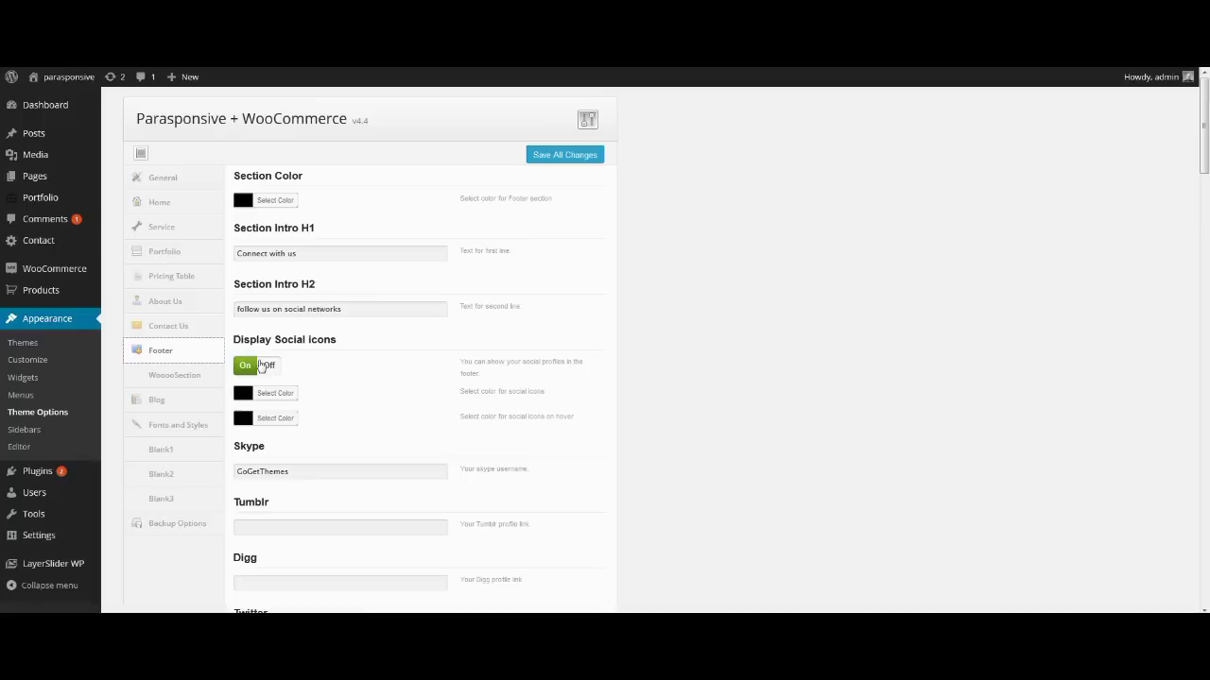
{"action": "scroll", "coordinate": [248, 367], "scroll_direction": "down", "scroll_amount": 8}
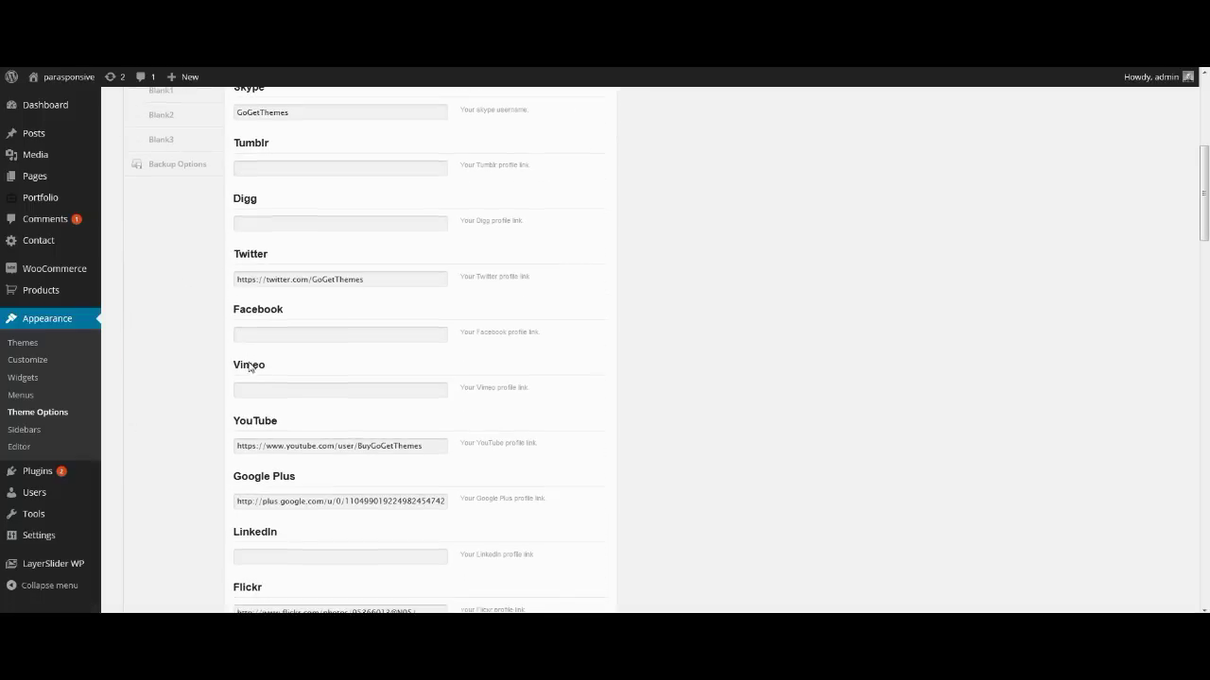
{"action": "scroll", "coordinate": [248, 367], "scroll_direction": "down", "scroll_amount": 12}
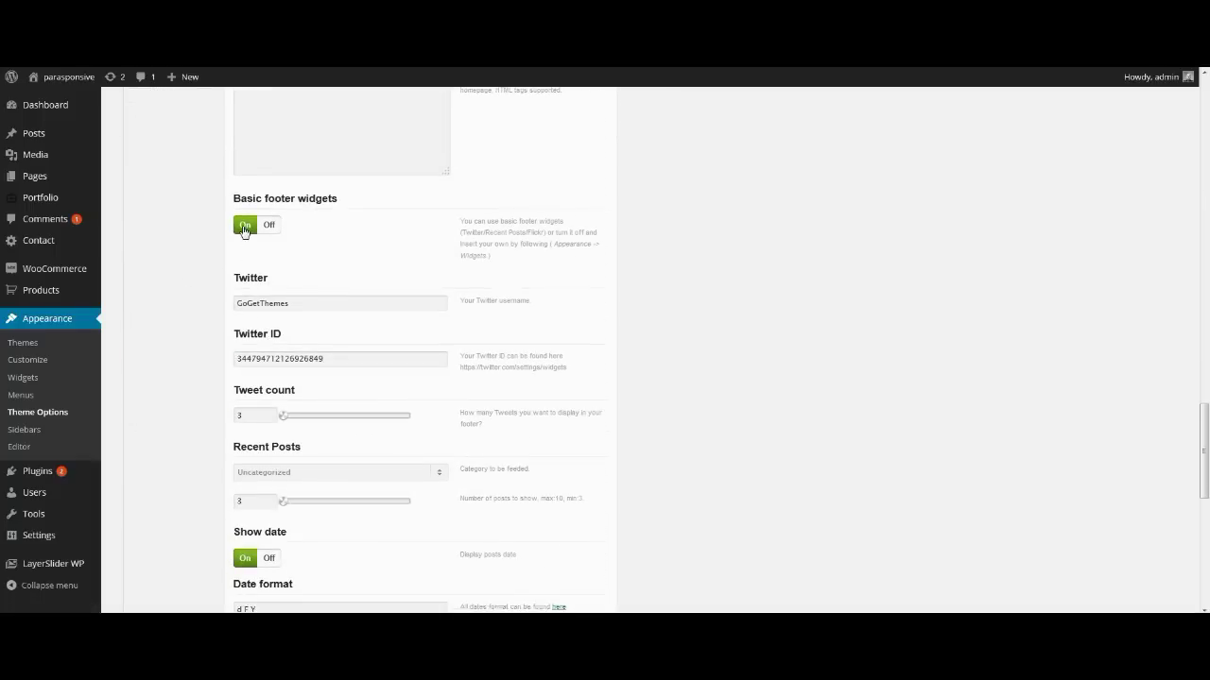
{"action": "scroll", "coordinate": [268, 330], "scroll_direction": "down", "scroll_amount": 6}
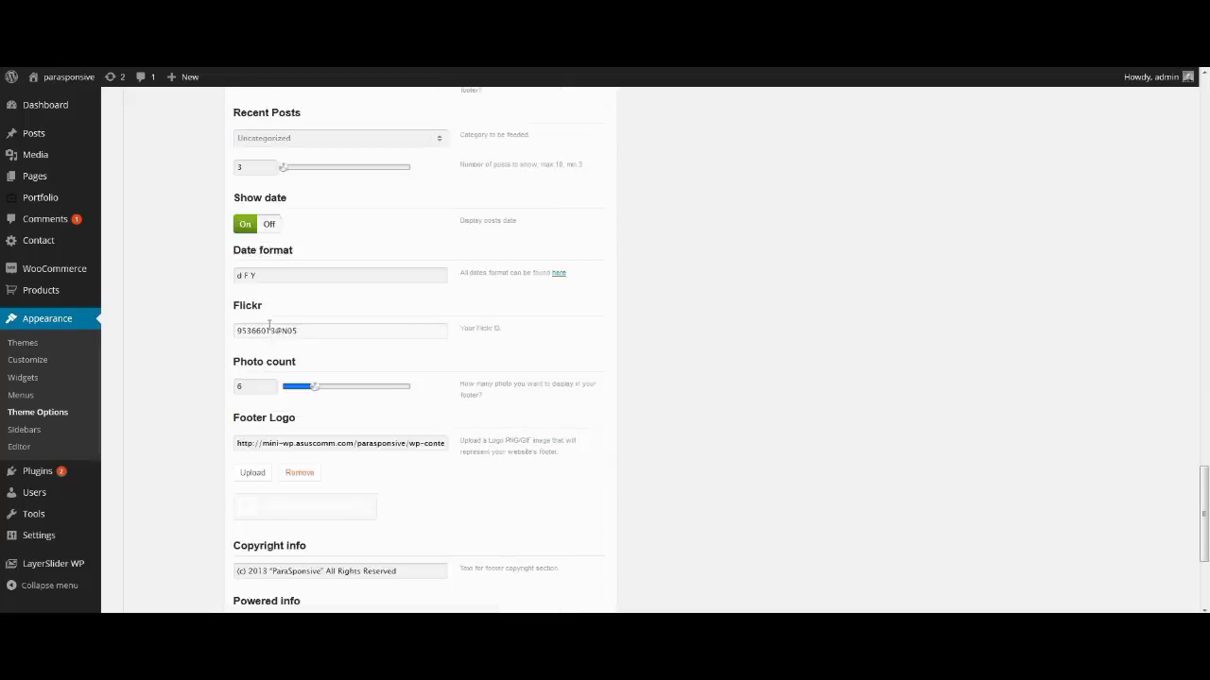
{"action": "scroll", "coordinate": [268, 330], "scroll_direction": "down", "scroll_amount": 1}
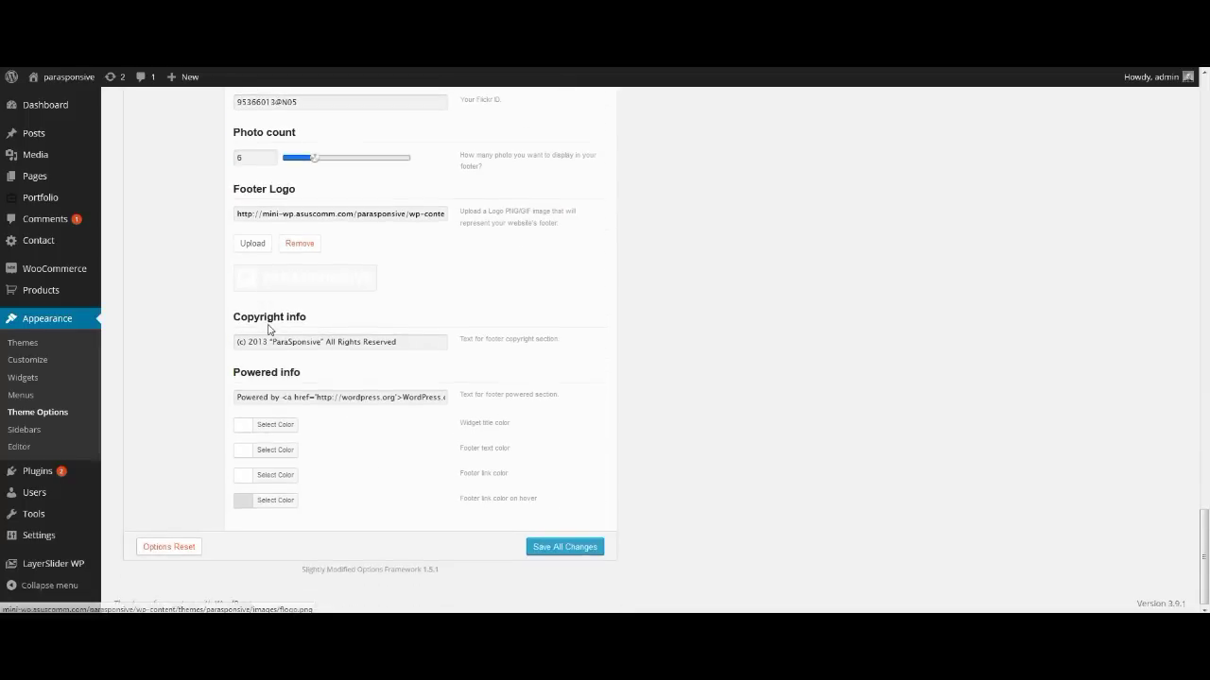
{"action": "left_click", "coordinate": [432, 342]}
{"action": "left_click", "coordinate": [432, 397]}
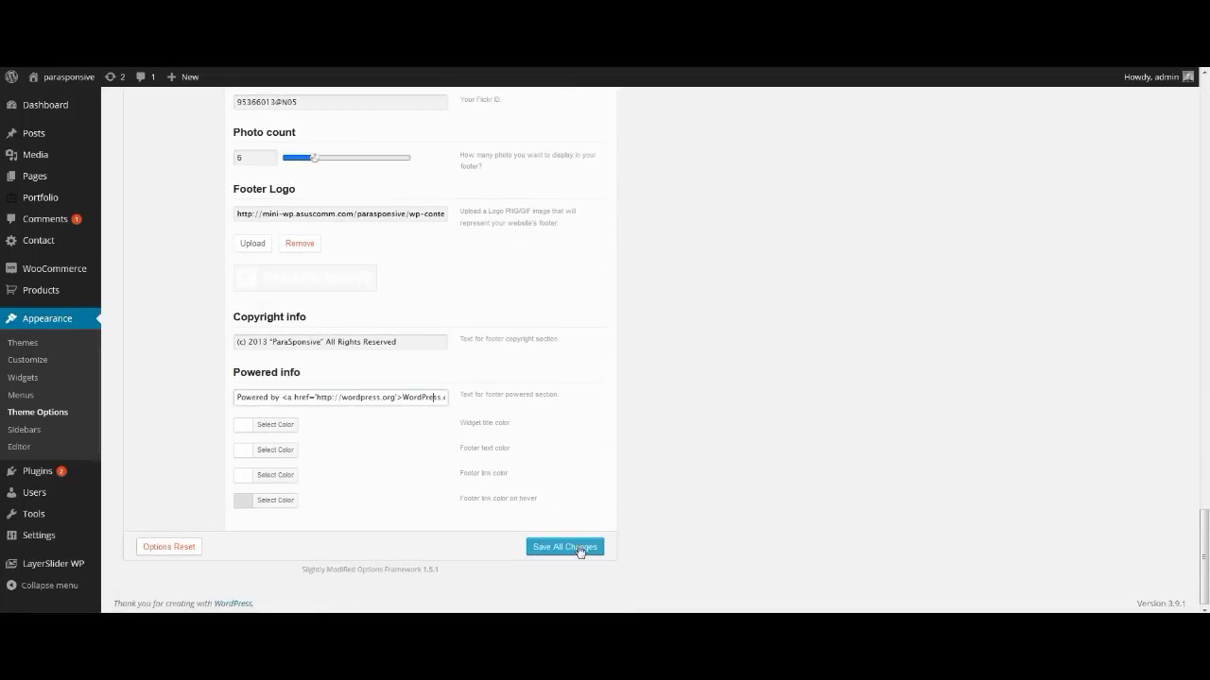
{"action": "left_click", "coordinate": [585, 553]}
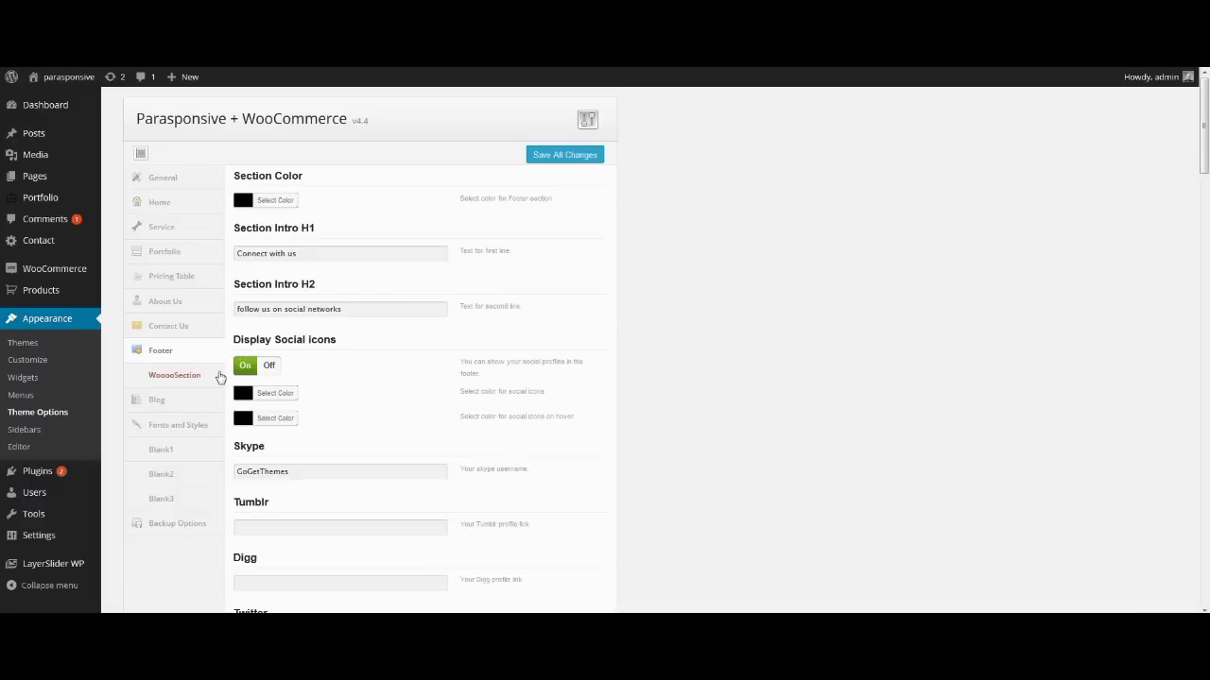
Review the WoooSection intro lines, the 'Best Selling Items' title and its subtitle
{"action": "left_click", "coordinate": [215, 377]}
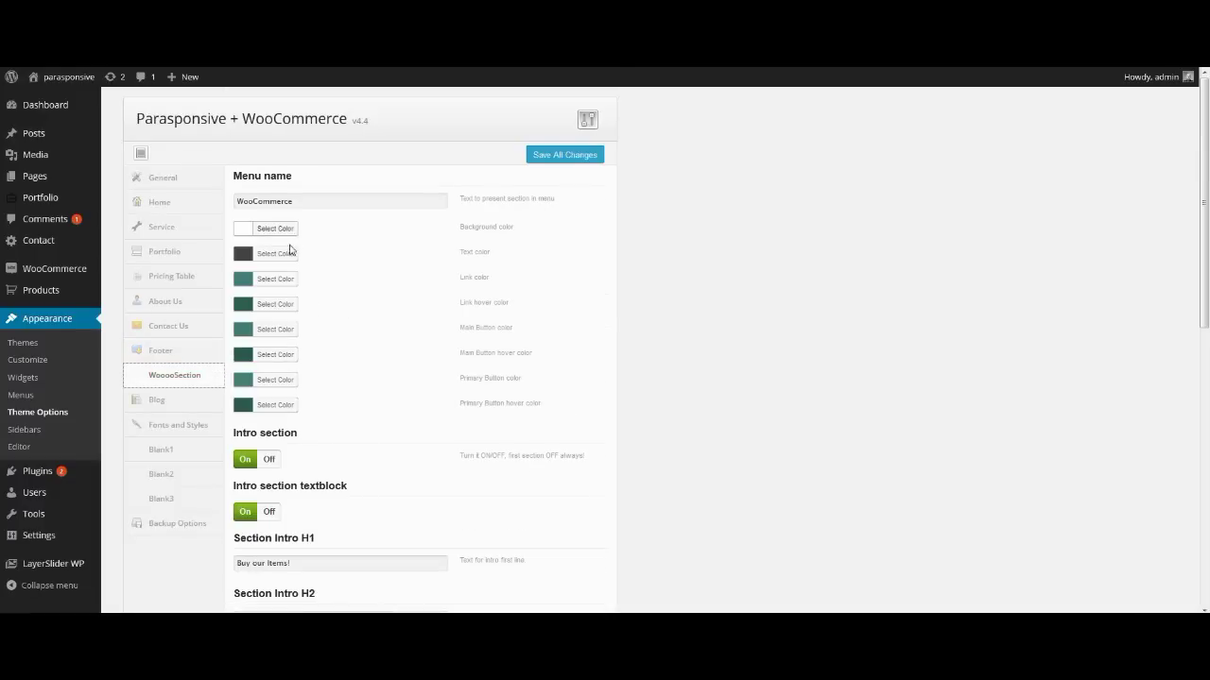
{"action": "scroll", "coordinate": [286, 403], "scroll_direction": "down", "scroll_amount": 3}
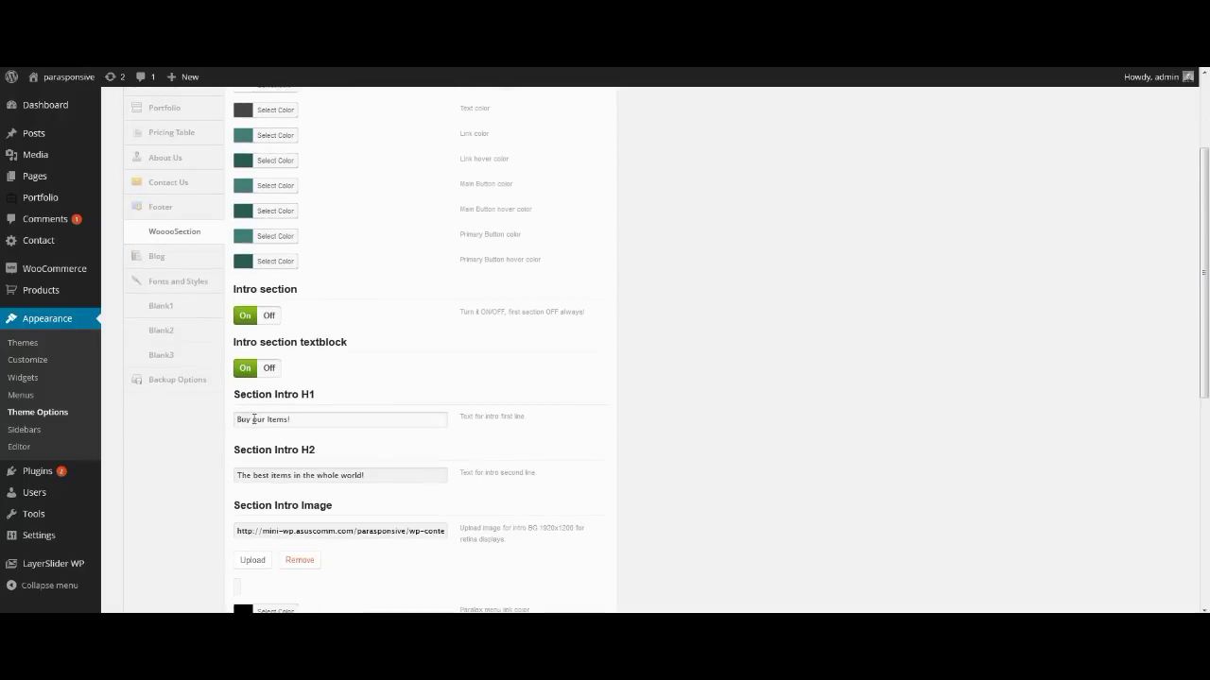
{"action": "left_click", "coordinate": [253, 419]}
{"action": "left_click", "coordinate": [373, 475]}
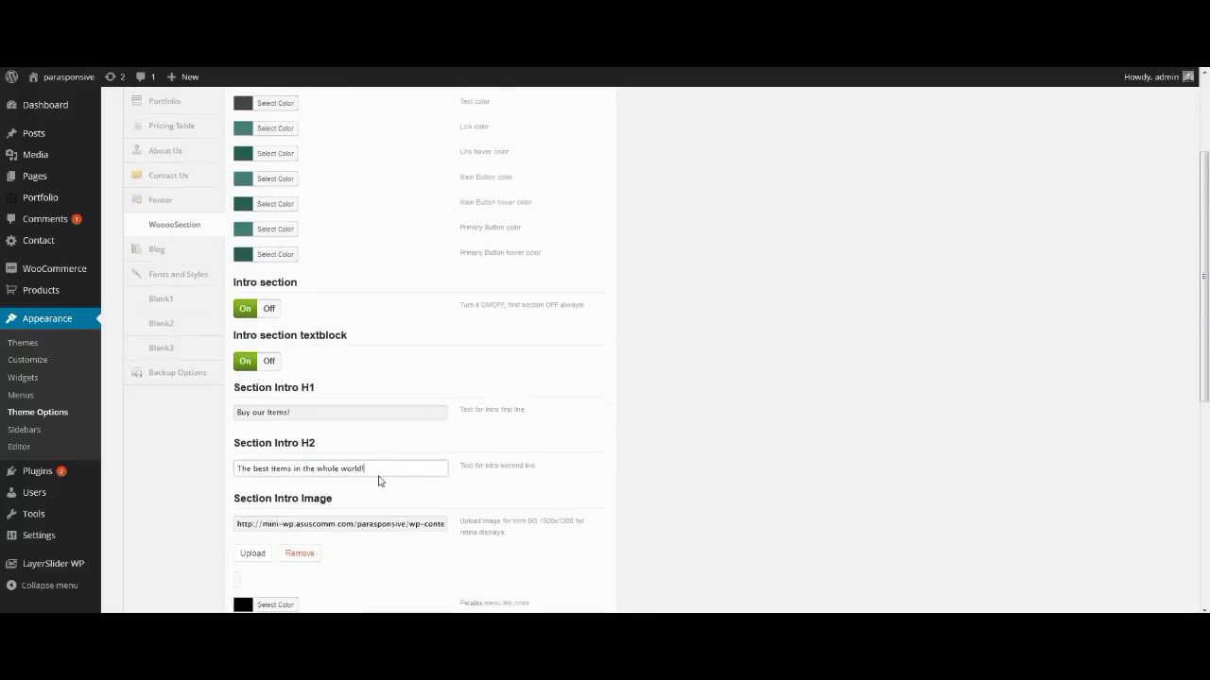
{"action": "scroll", "coordinate": [378, 454], "scroll_direction": "down", "scroll_amount": 8}
{"action": "left_click", "coordinate": [402, 307]}
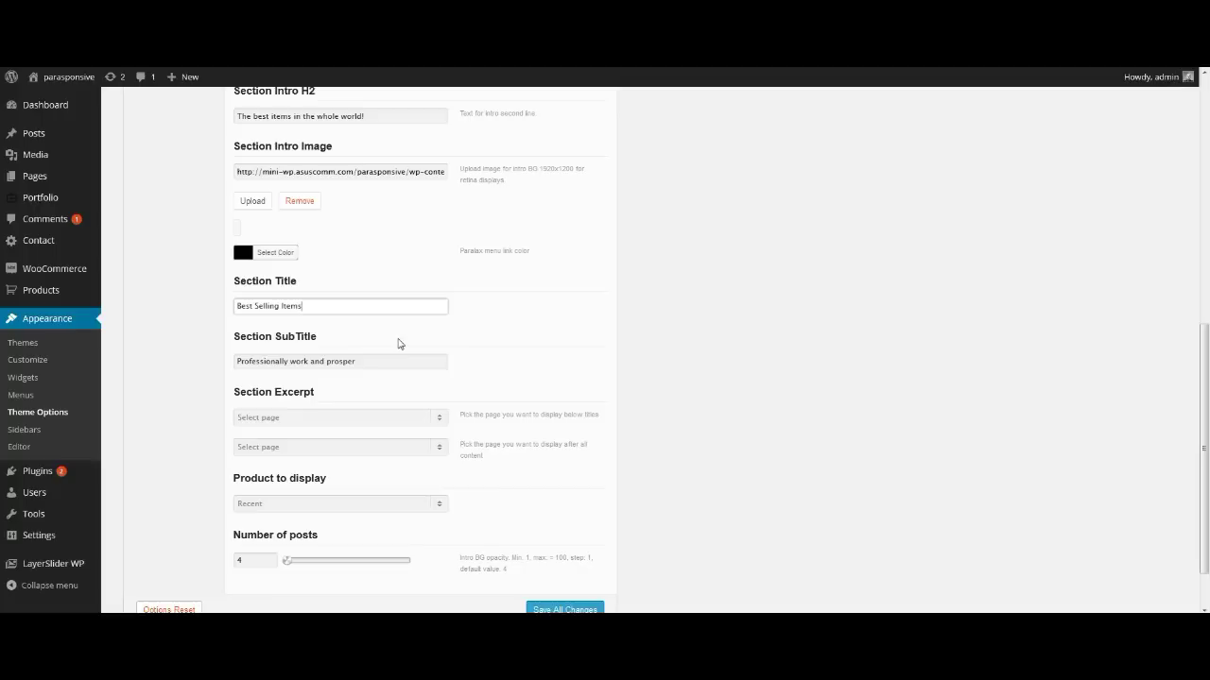
{"action": "left_click", "coordinate": [405, 361]}
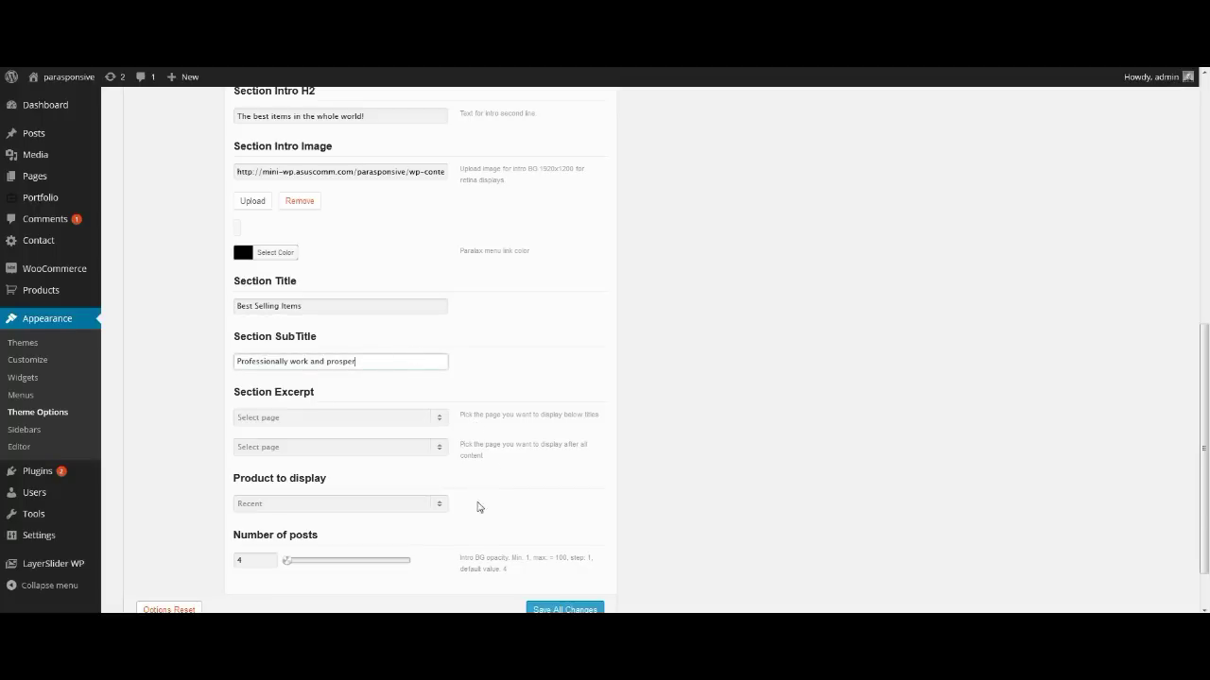
Keep Recent as the products to display and save the WoooSection settings
{"action": "left_click", "coordinate": [440, 508]}
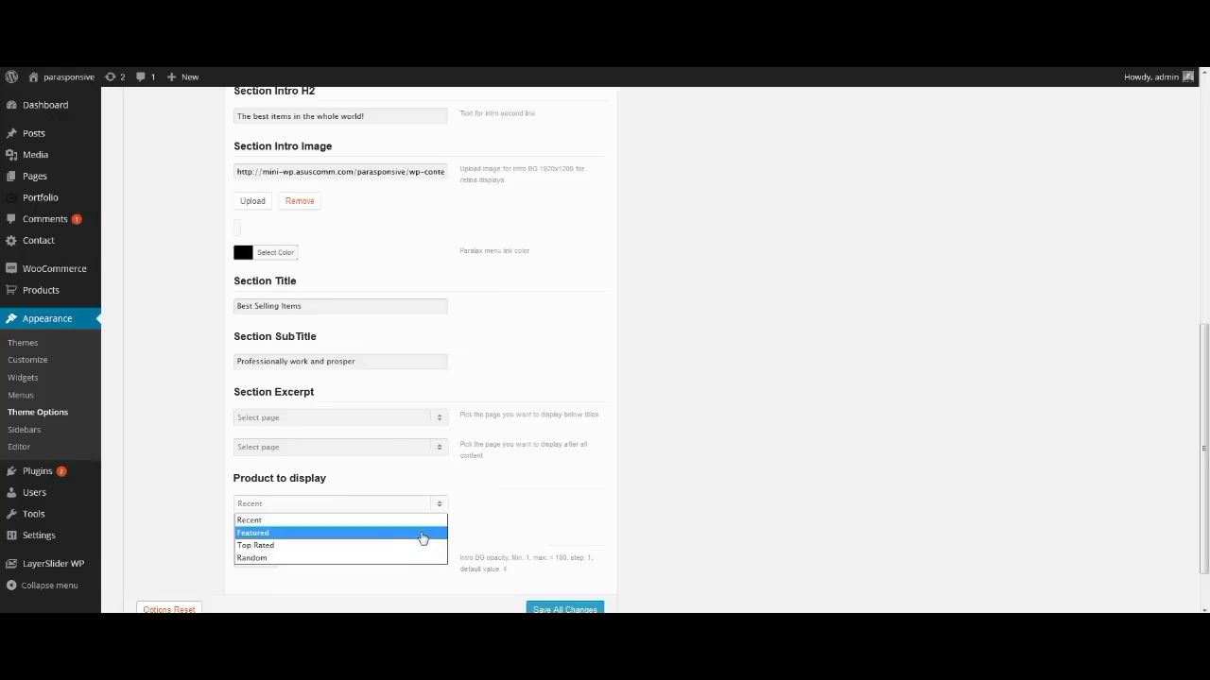
{"action": "left_click", "coordinate": [423, 523]}
{"action": "scroll", "coordinate": [420, 527], "scroll_direction": "down", "scroll_amount": 2}
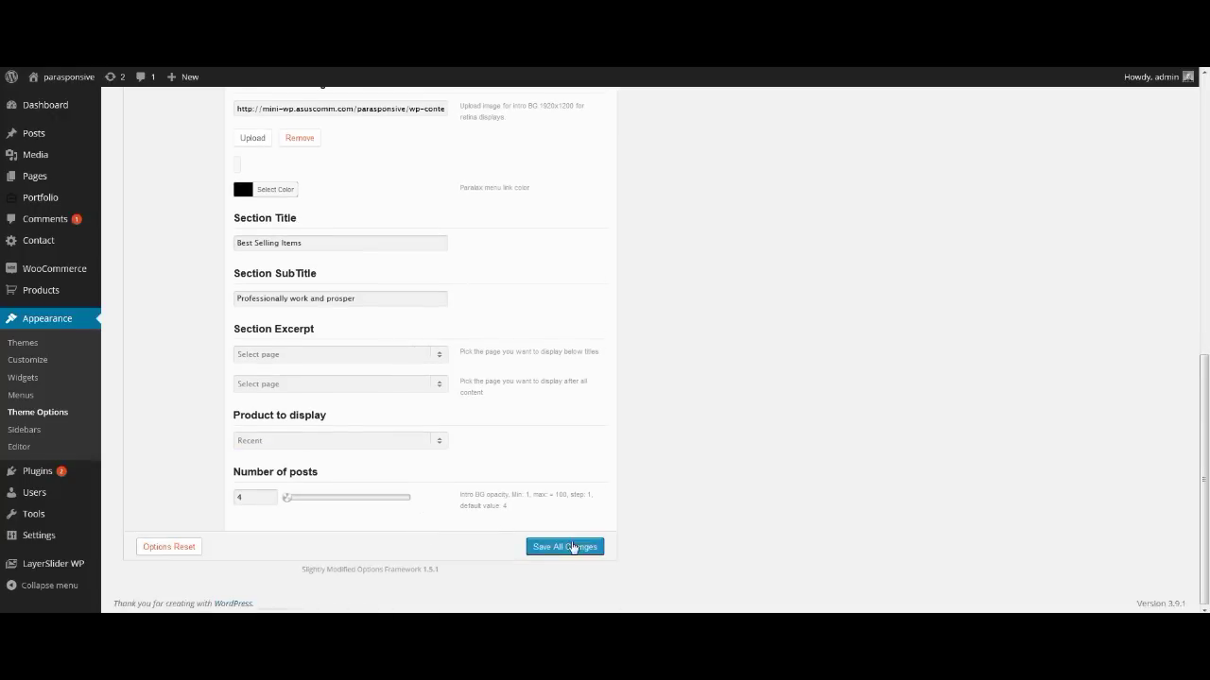
{"action": "left_click", "coordinate": [569, 553]}
{"action": "scroll", "coordinate": [567, 529], "scroll_direction": "up", "scroll_amount": 5}
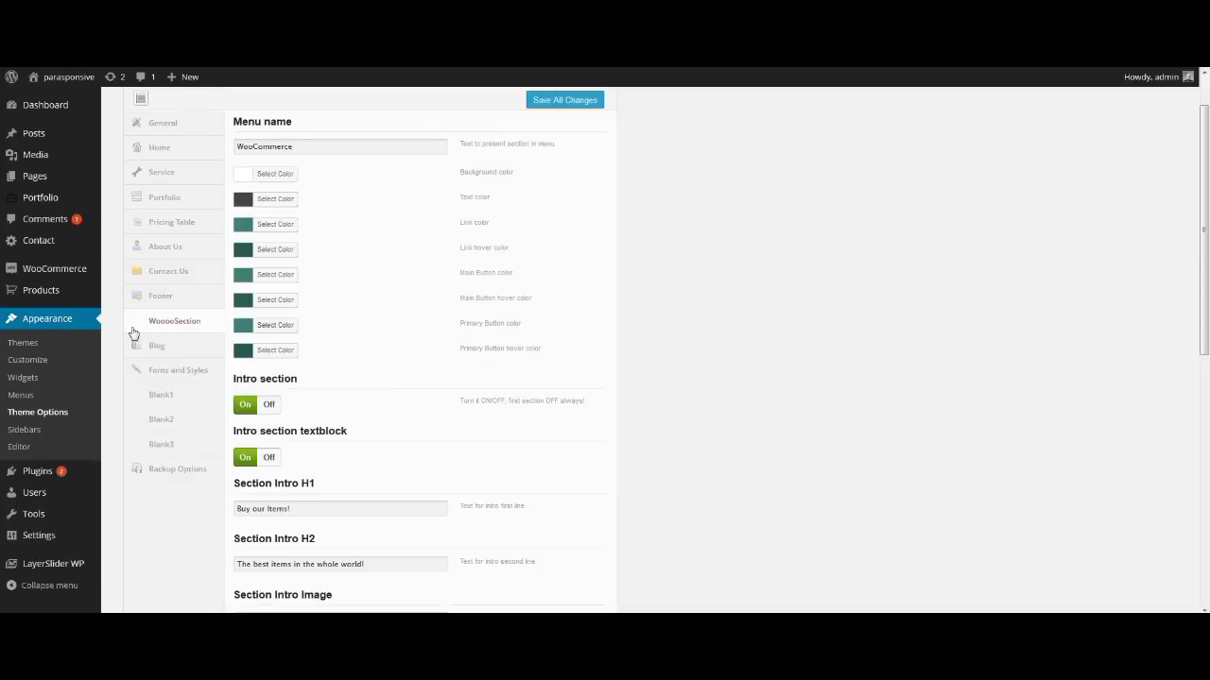
{"action": "left_click", "coordinate": [138, 347]}
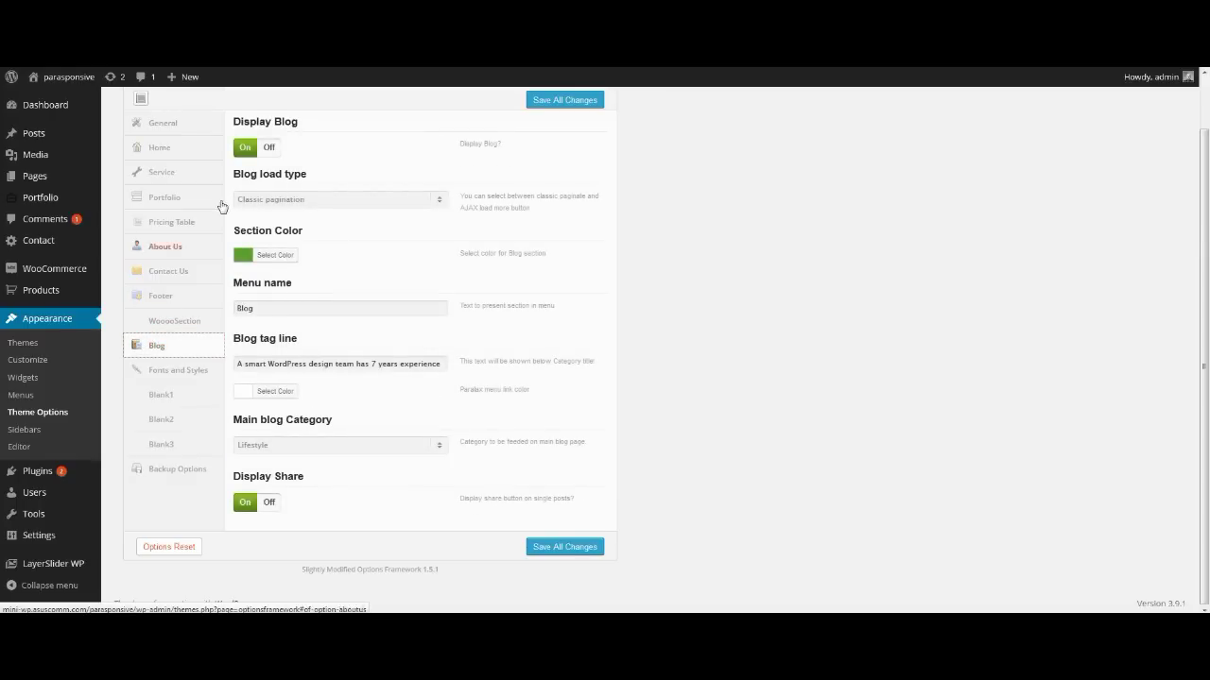
Keep Classic pagination as the blog load type and save the Blog settings
{"action": "left_click", "coordinate": [435, 204]}
{"action": "left_click", "coordinate": [431, 217]}
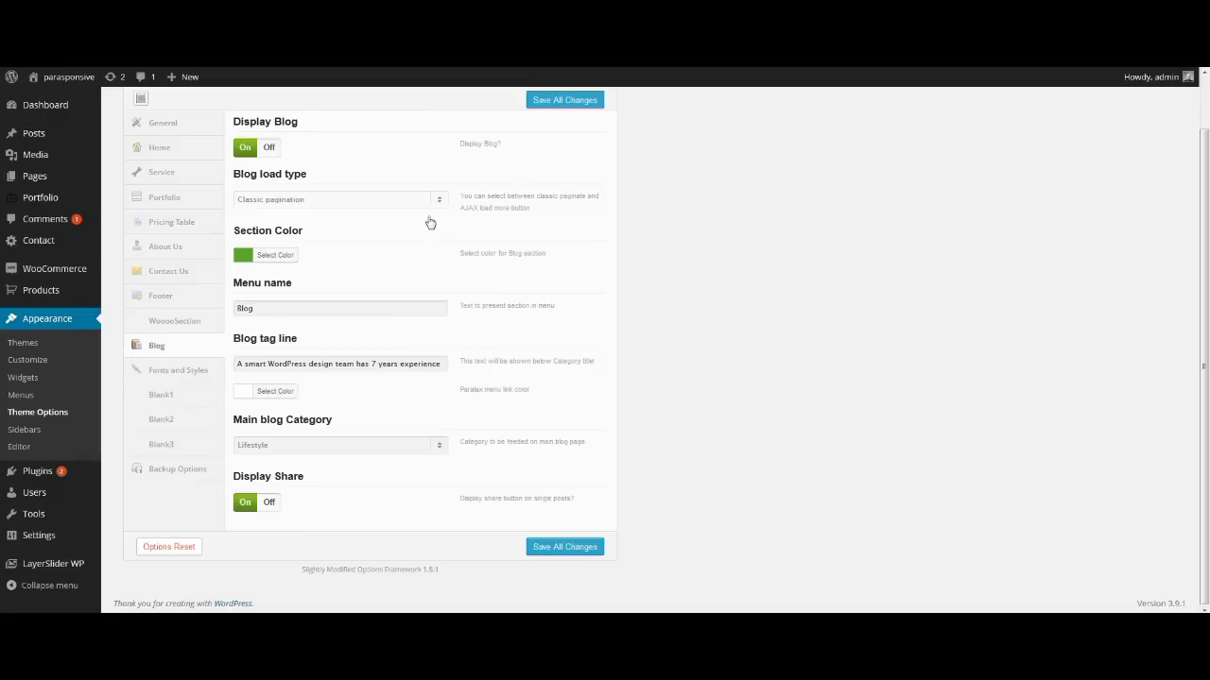
{"action": "left_click", "coordinate": [554, 550]}
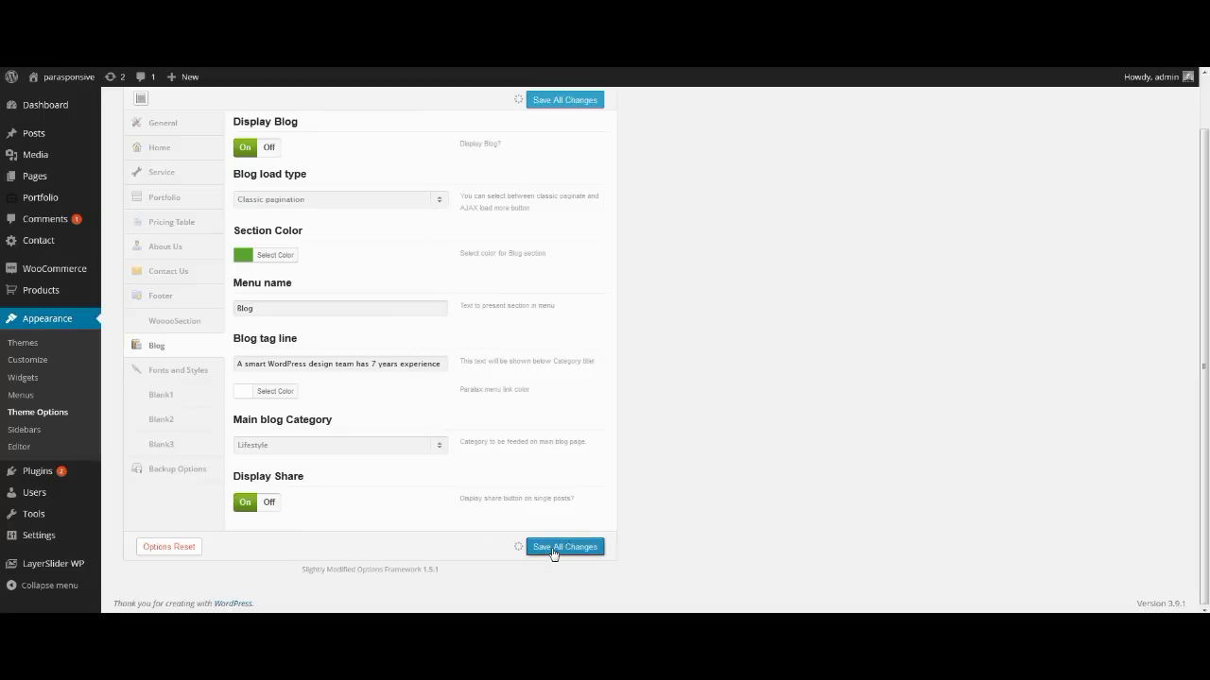
{"action": "scroll", "coordinate": [298, 338], "scroll_direction": "up", "scroll_amount": 1}
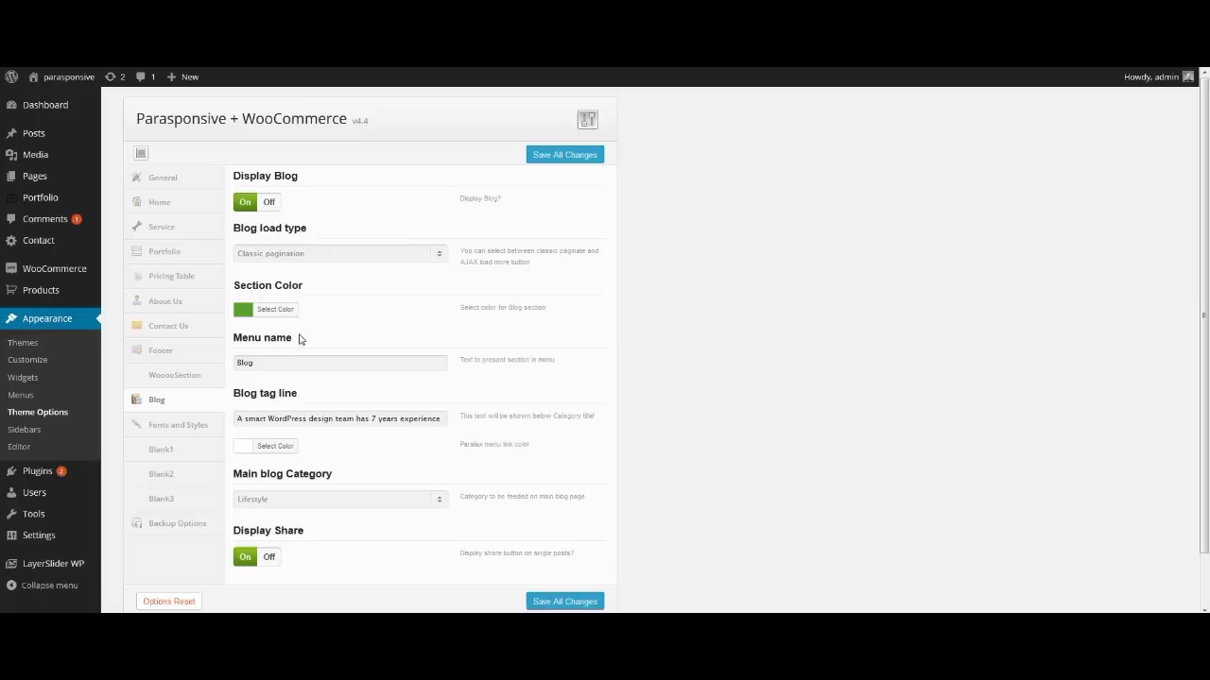
Look through the Fonts and Styles font and font-size settings
{"action": "left_click", "coordinate": [177, 426]}
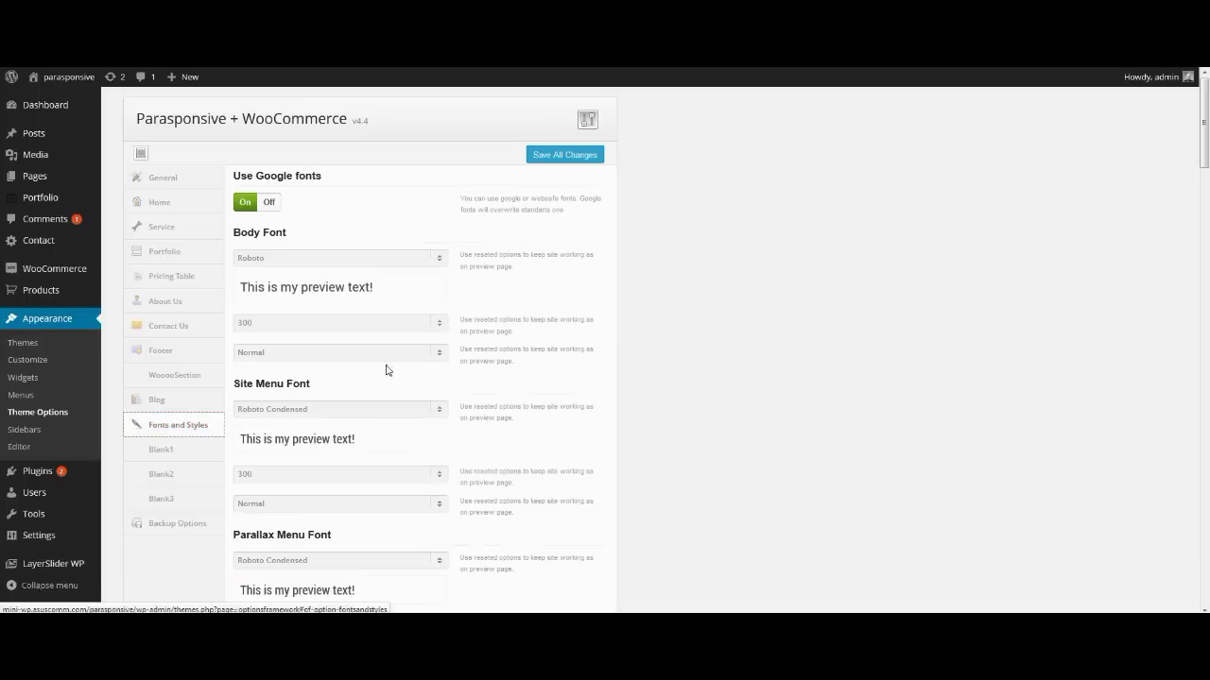
{"action": "scroll", "coordinate": [385, 225], "scroll_direction": "down", "scroll_amount": 2}
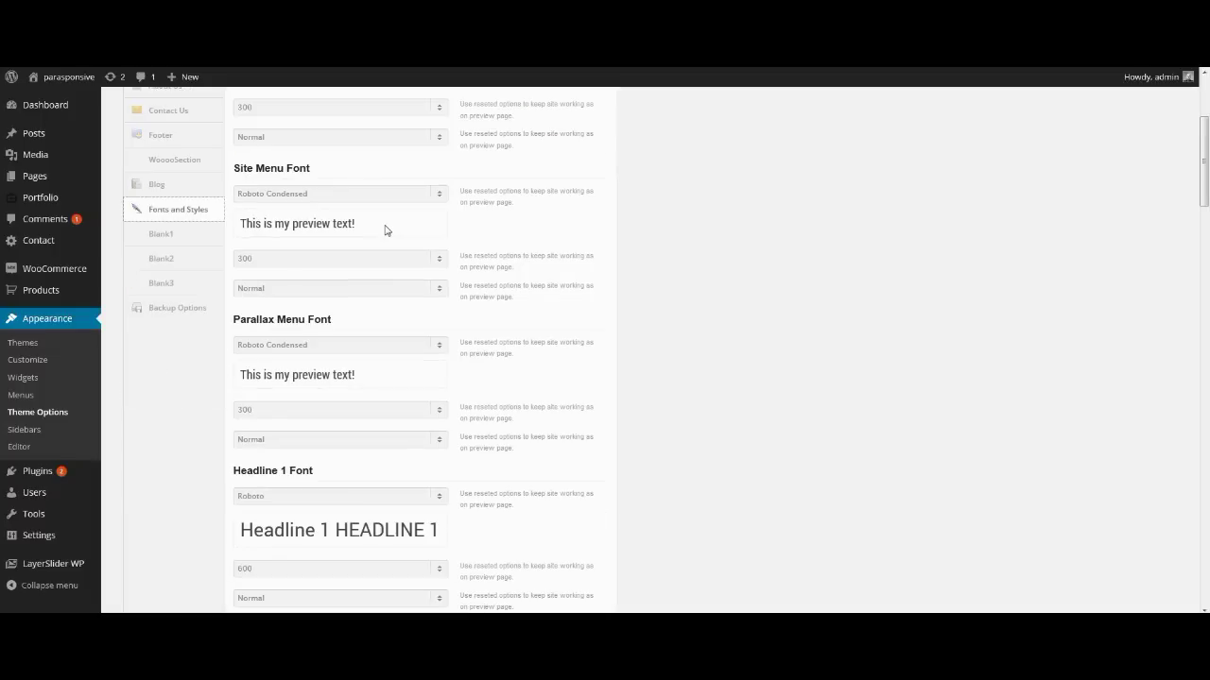
{"action": "scroll", "coordinate": [385, 230], "scroll_direction": "down", "scroll_amount": 10}
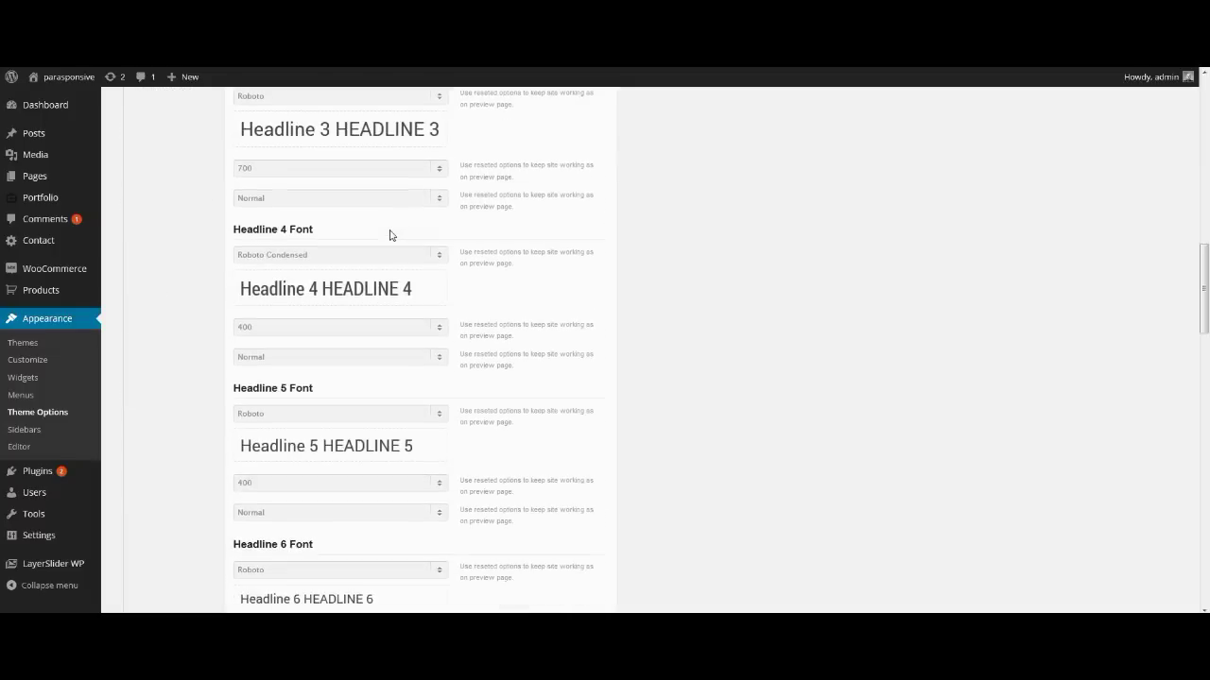
{"action": "scroll", "coordinate": [390, 234], "scroll_direction": "down", "scroll_amount": 9}
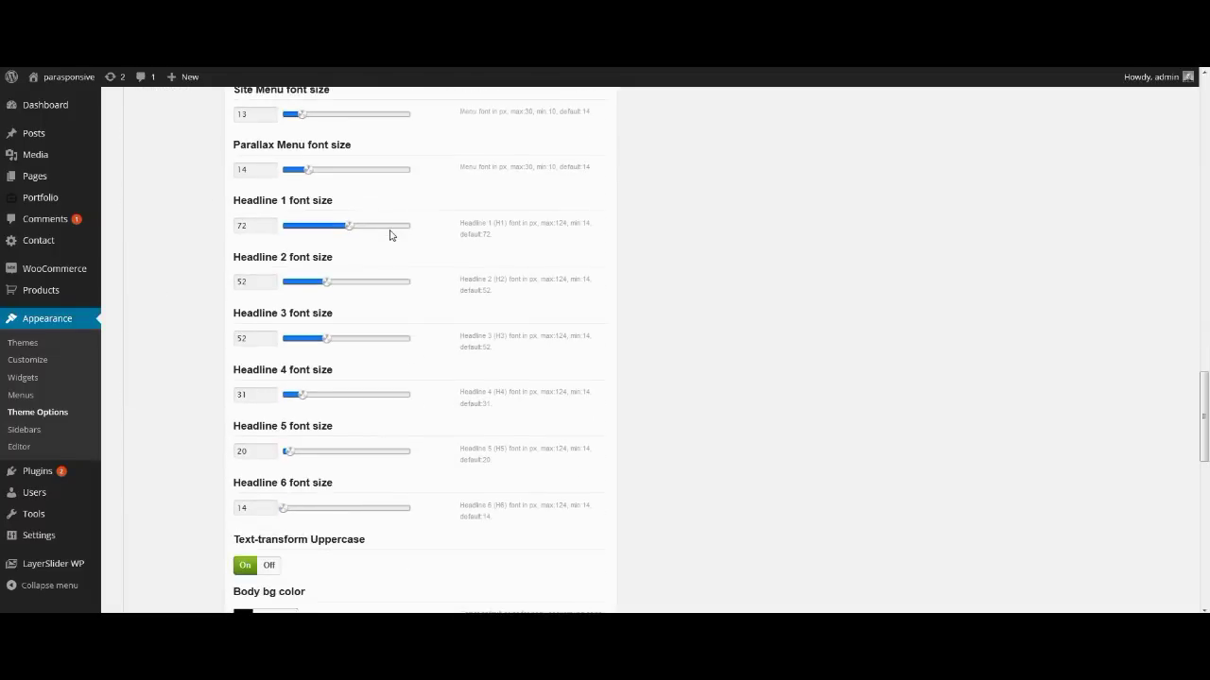
{"action": "scroll", "coordinate": [391, 236], "scroll_direction": "down", "scroll_amount": 3}
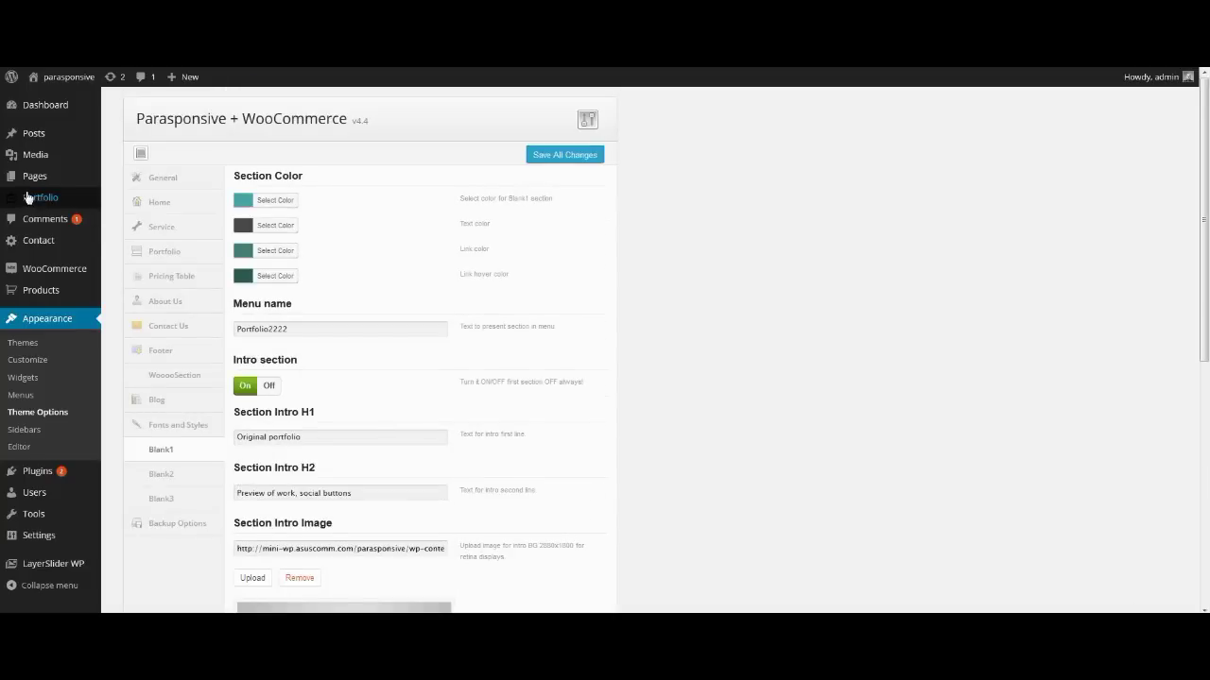
{"action": "mouse_move", "coordinate": [29, 198]}
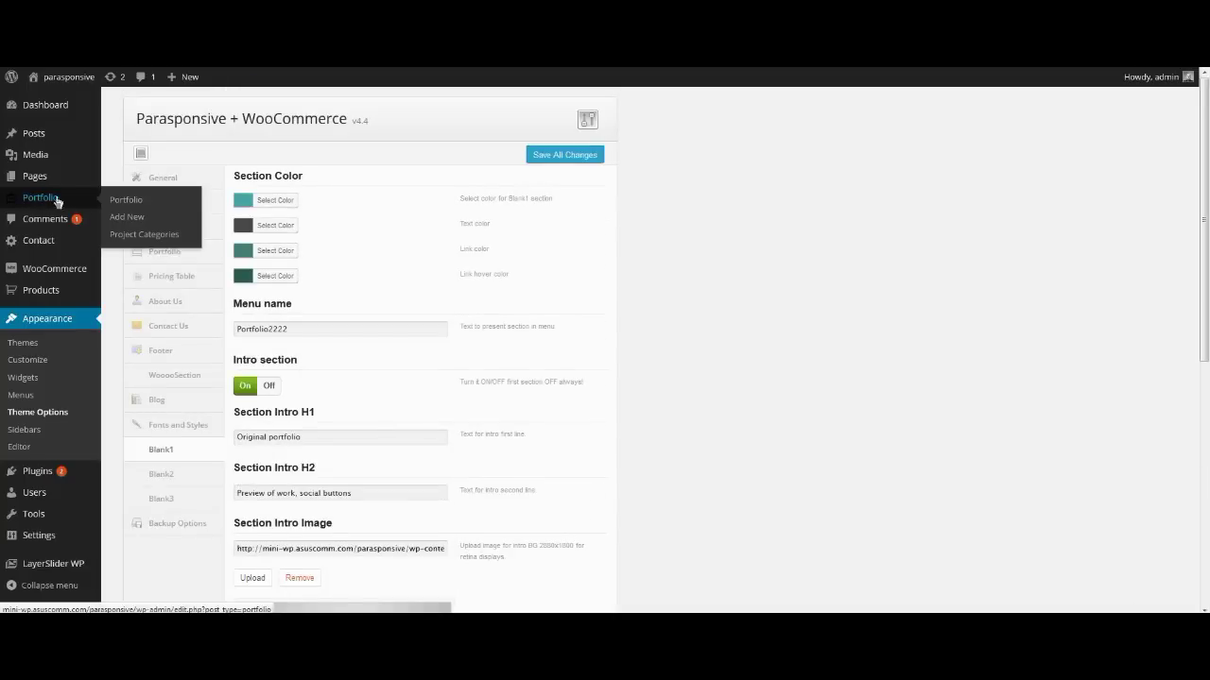
Create a new portfolio item titled 'Item 1' with body text 'Description'
{"action": "left_click", "coordinate": [121, 223]}
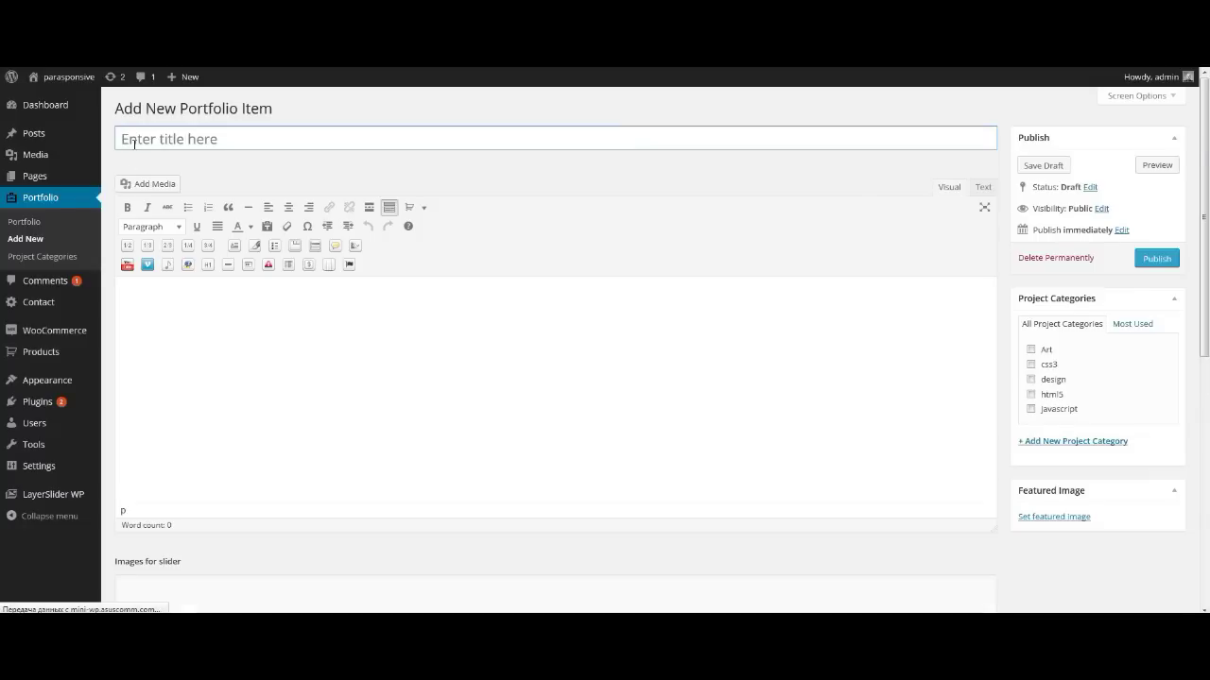
{"action": "type", "text": "Item"}
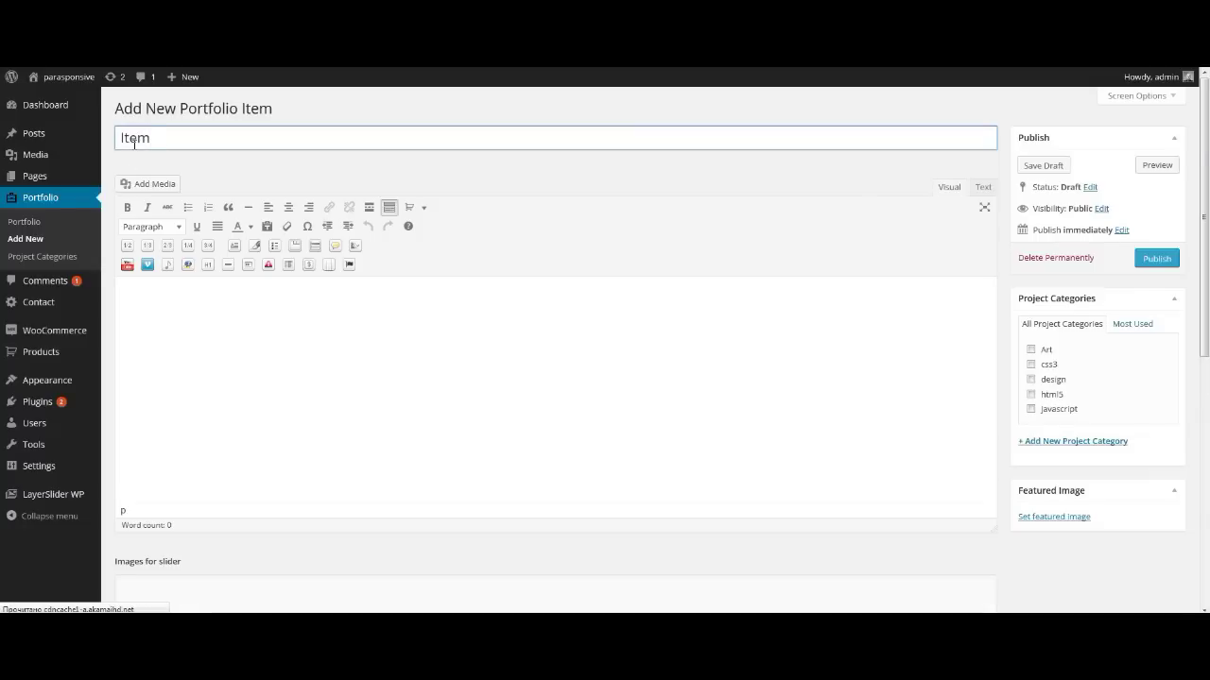
{"action": "type", "text": " 1"}
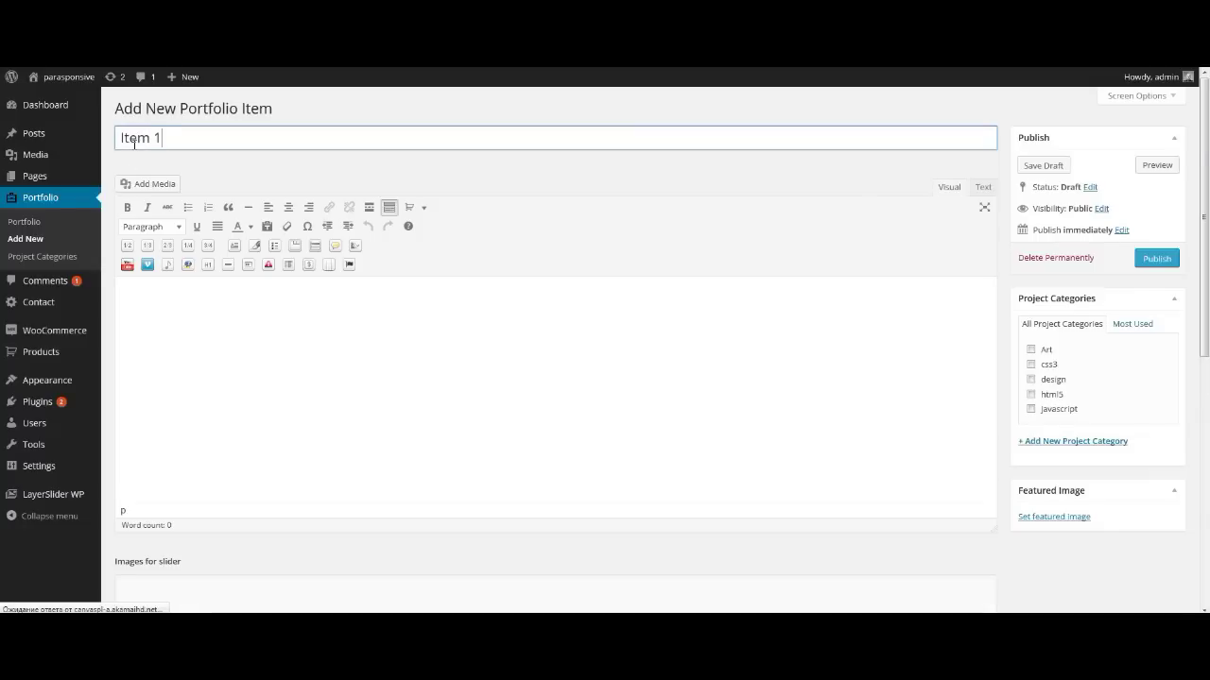
{"action": "left_click", "coordinate": [141, 297]}
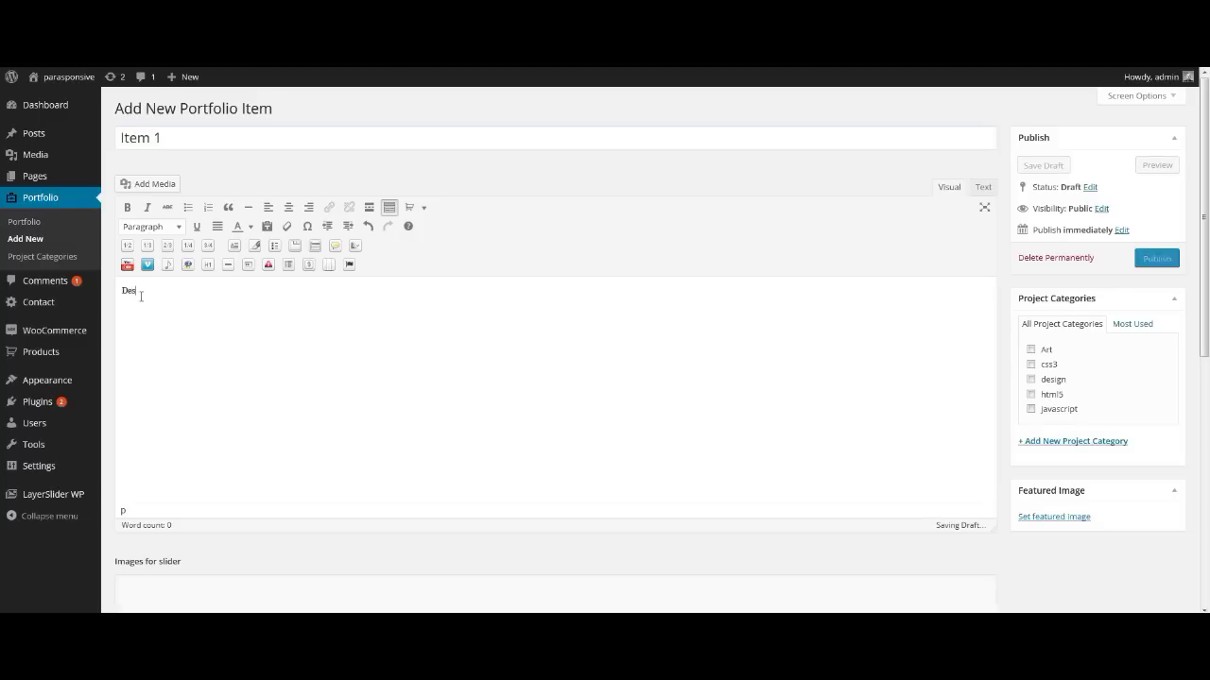
{"action": "type", "text": "Description"}
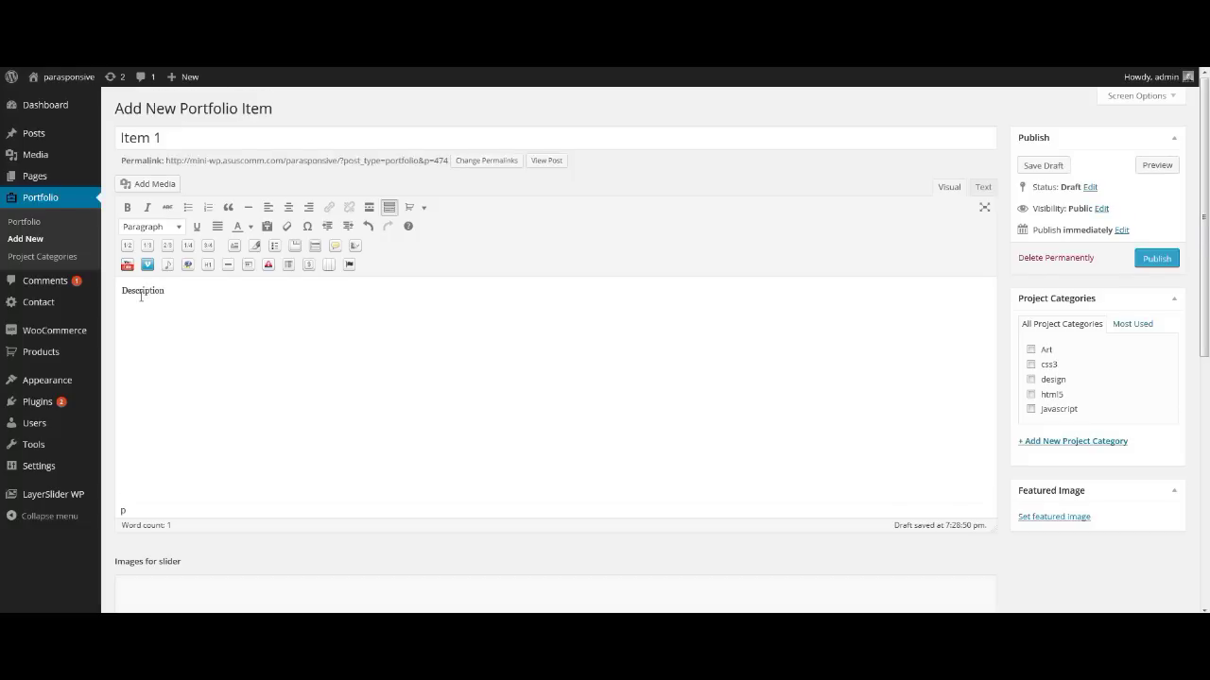
{"action": "scroll", "coordinate": [140, 295], "scroll_direction": "down", "scroll_amount": 4}
Add the blue lightning and asteroid images from the Media Library to Item 1's slider
{"action": "scroll", "coordinate": [156, 420], "scroll_direction": "down", "scroll_amount": 1}
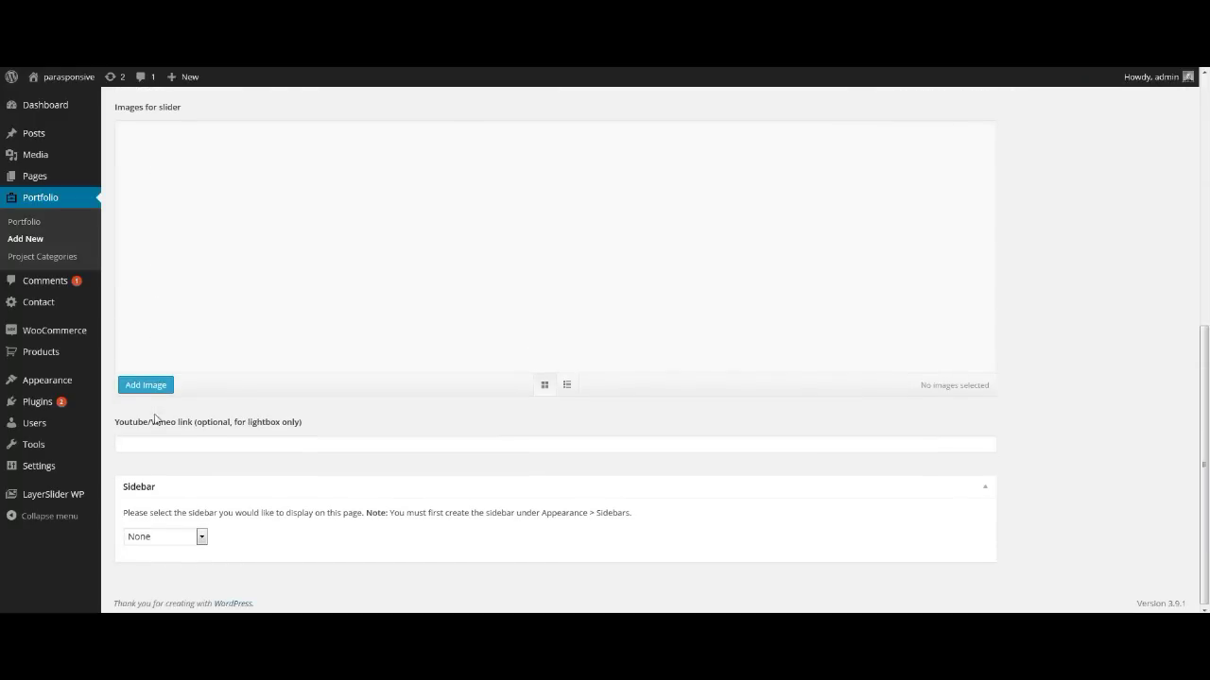
{"action": "left_click", "coordinate": [154, 393]}
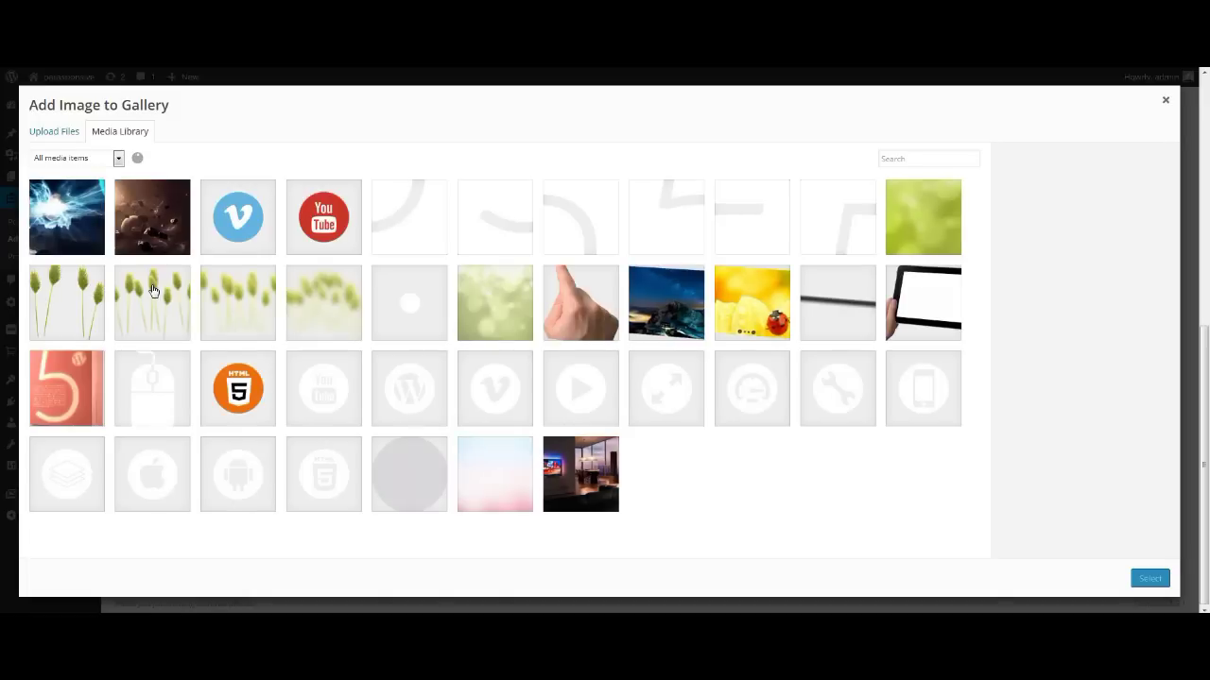
{"action": "left_click", "coordinate": [87, 242]}
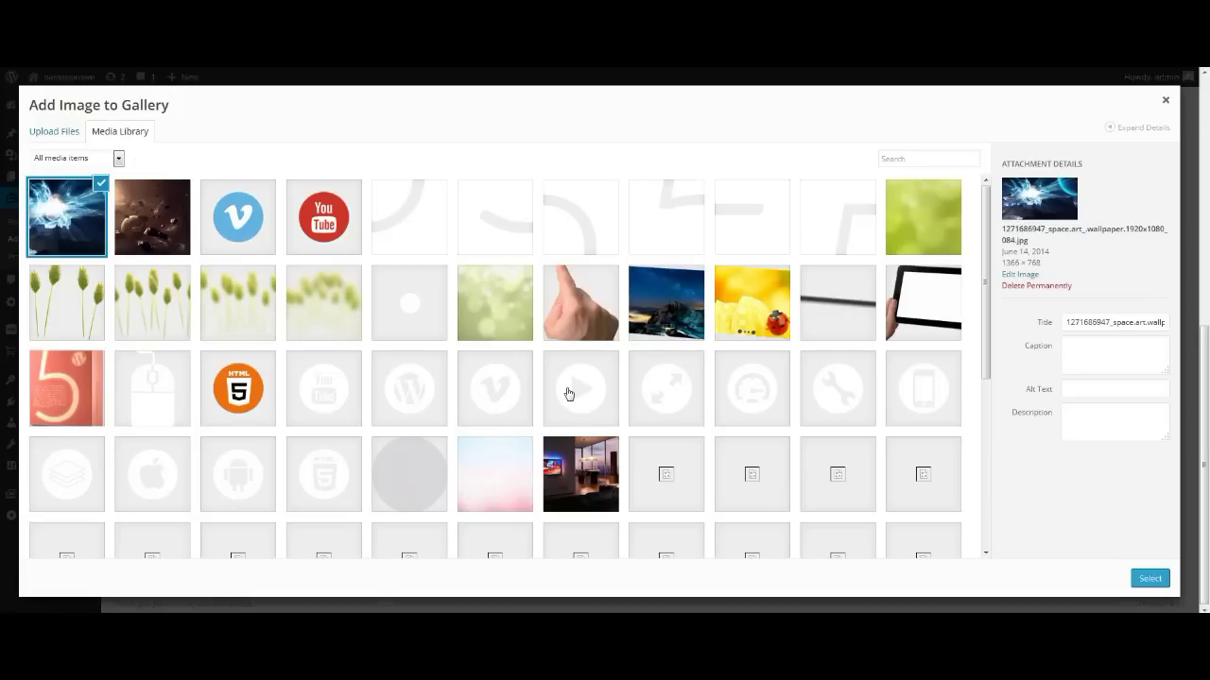
{"action": "left_click", "coordinate": [142, 223]}
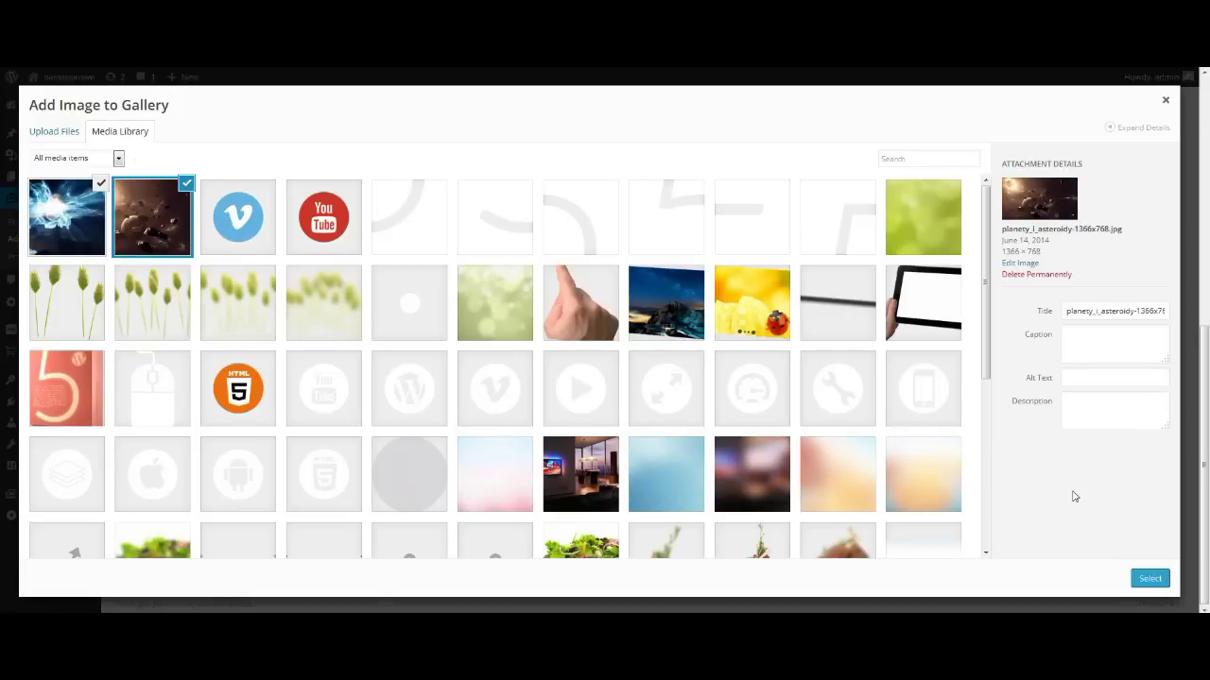
{"action": "left_click", "coordinate": [1149, 578]}
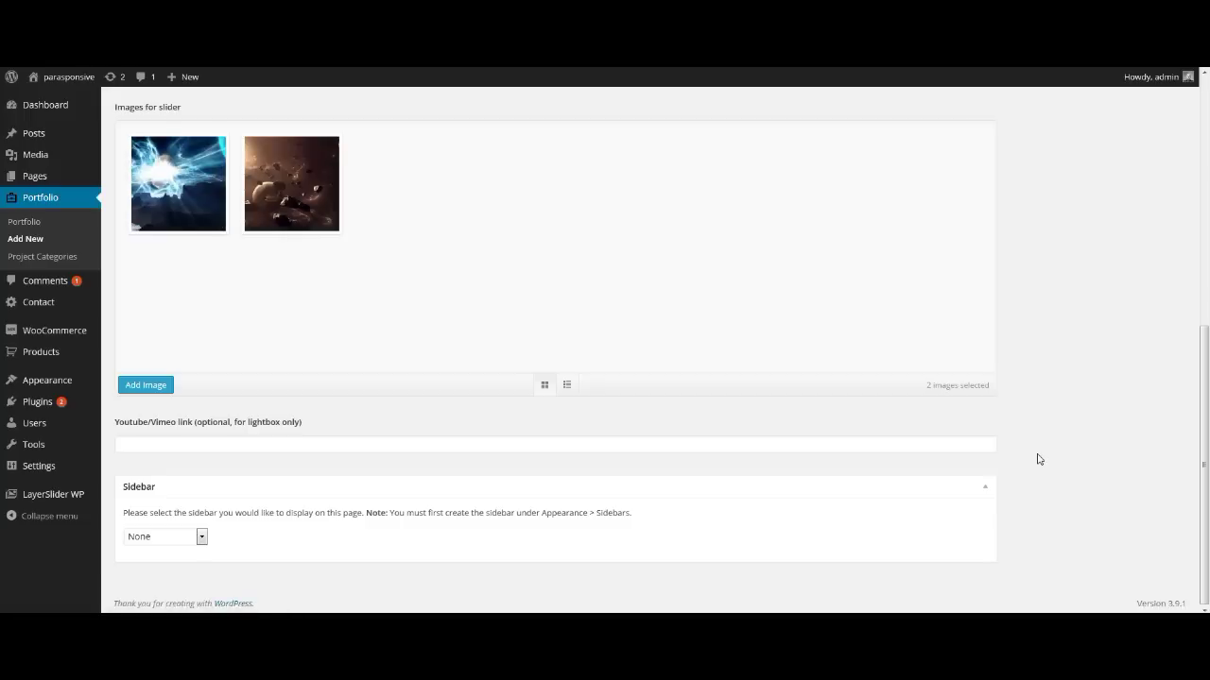
{"action": "scroll", "coordinate": [1038, 459], "scroll_direction": "up", "scroll_amount": 3}
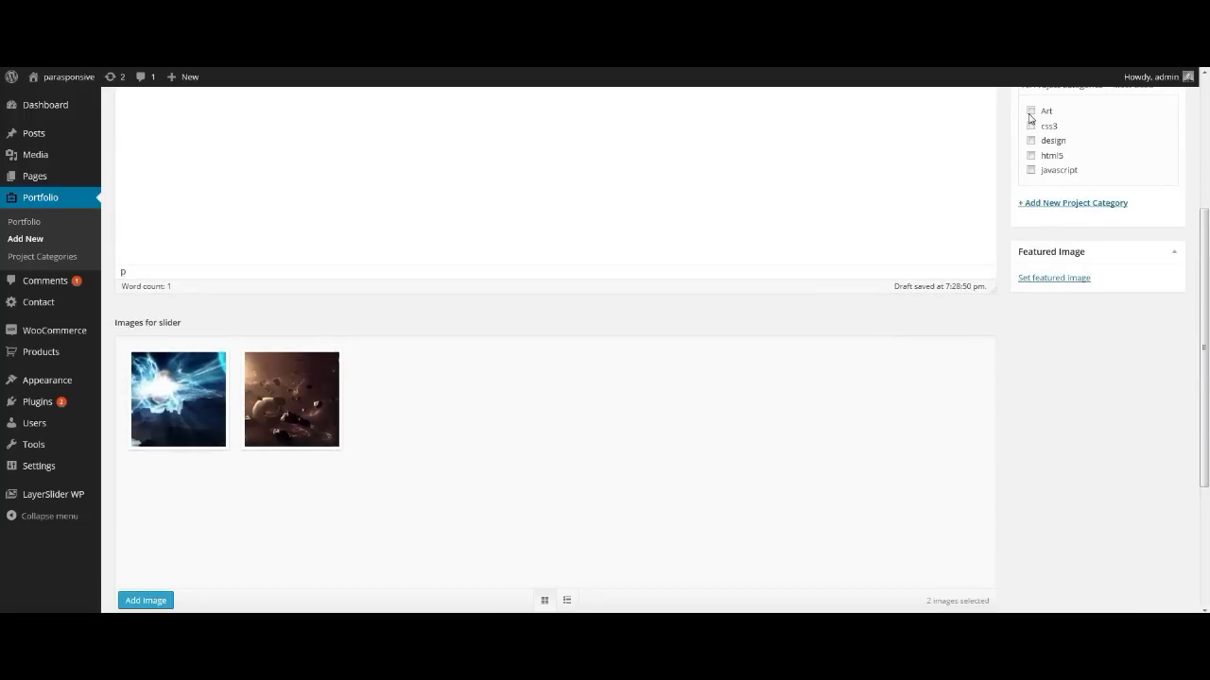
{"action": "scroll", "coordinate": [1030, 119], "scroll_direction": "up", "scroll_amount": 1}
File Item 1 under Art and set the hand image slide-a-5.png as its featured image
{"action": "left_click", "coordinate": [1030, 182]}
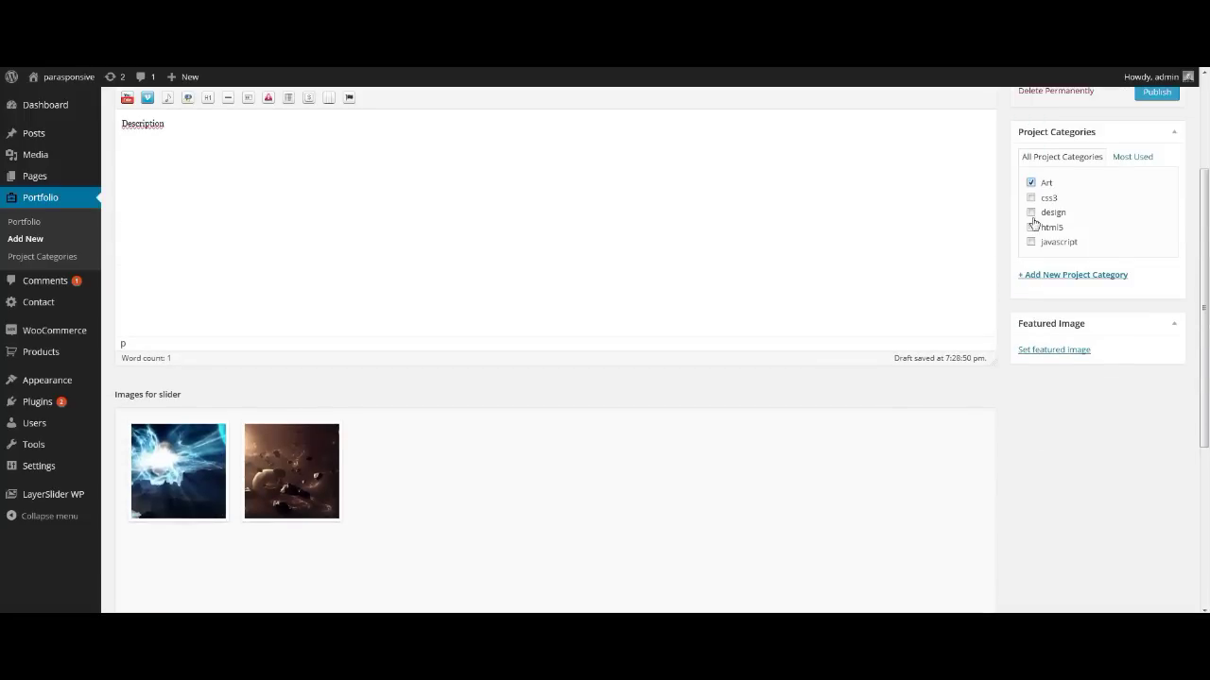
{"action": "left_click", "coordinate": [1041, 352]}
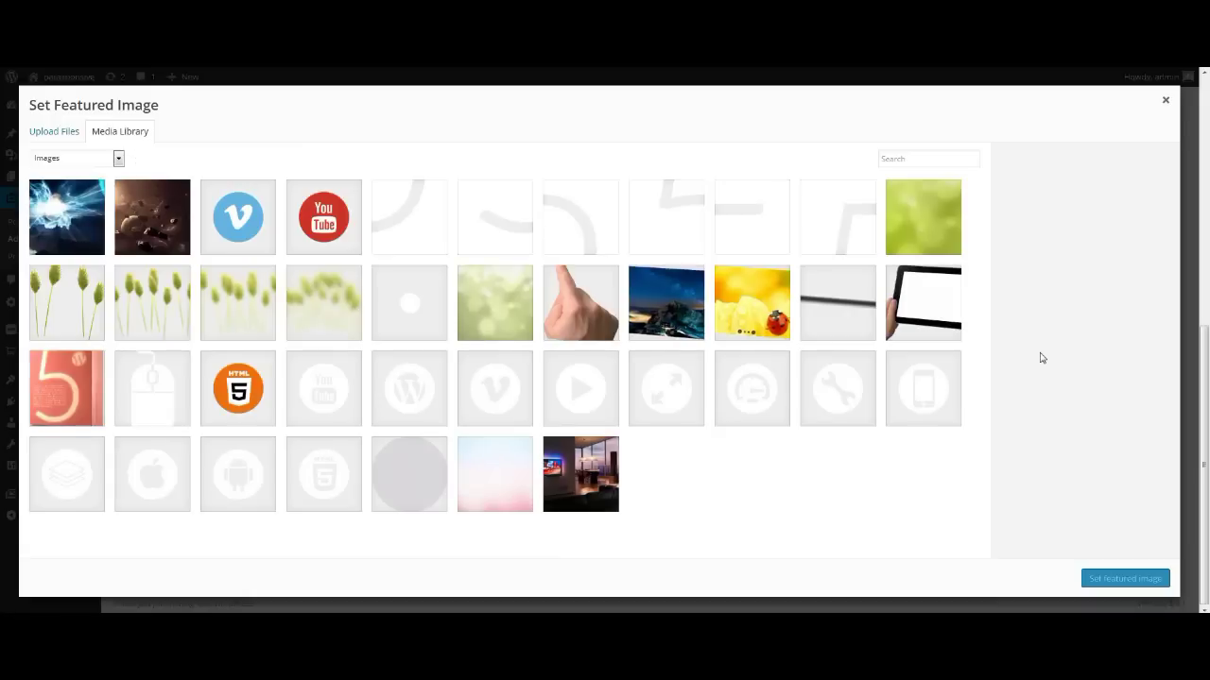
{"action": "left_click", "coordinate": [549, 329]}
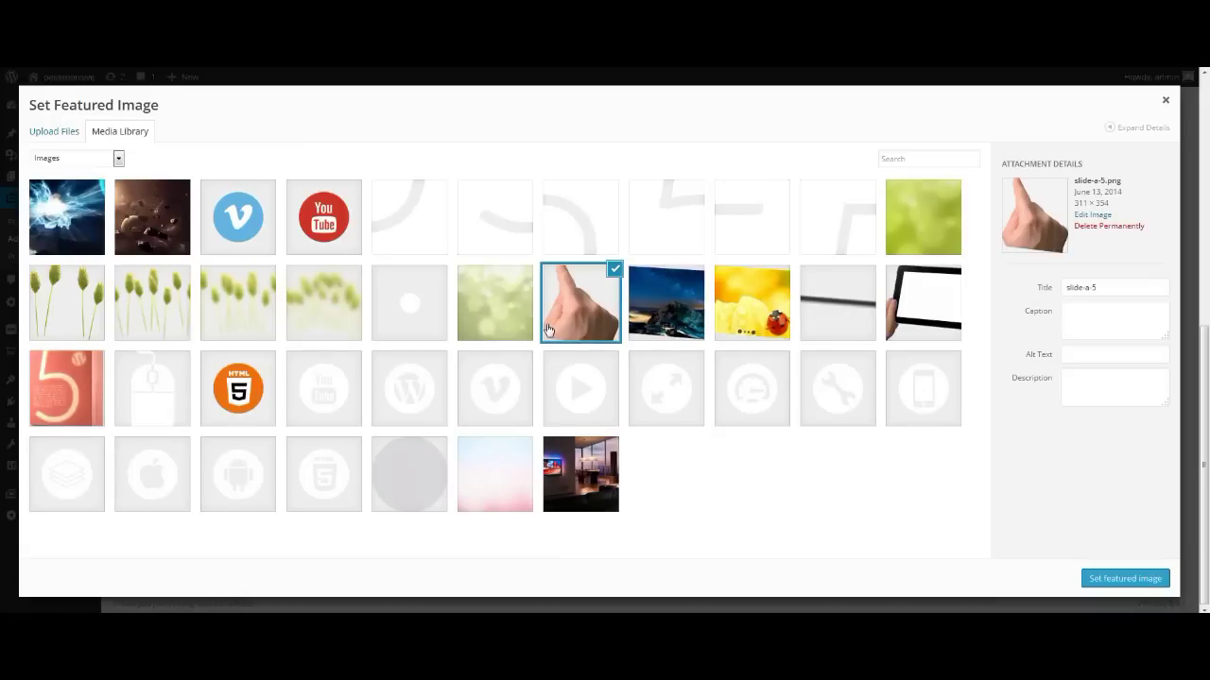
{"action": "left_click", "coordinate": [1128, 582]}
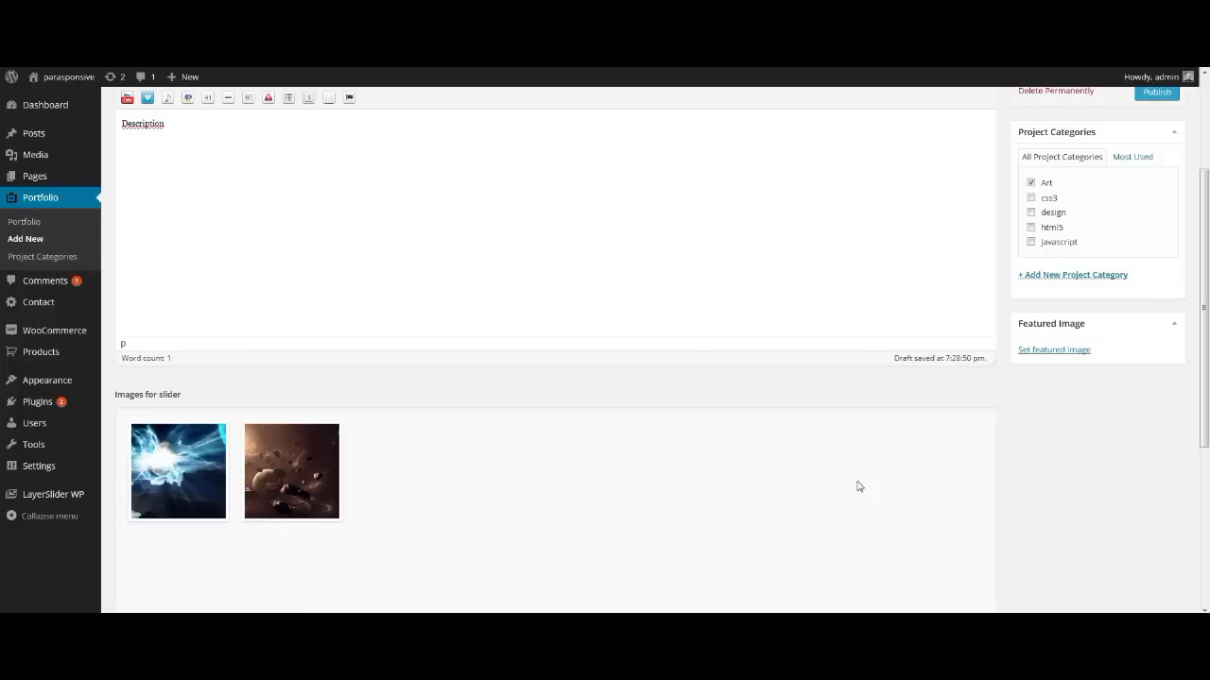
Publish the Item 1 portfolio item
{"action": "scroll", "coordinate": [858, 487], "scroll_direction": "up", "scroll_amount": 2}
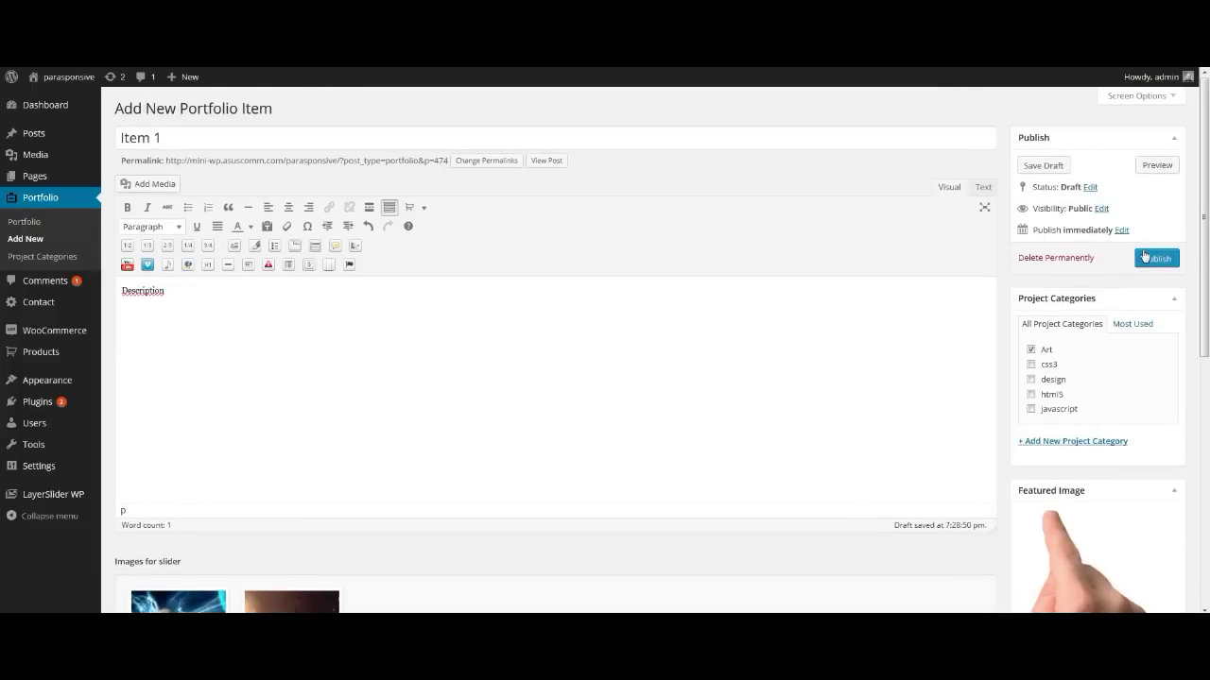
{"action": "left_click", "coordinate": [1144, 256]}
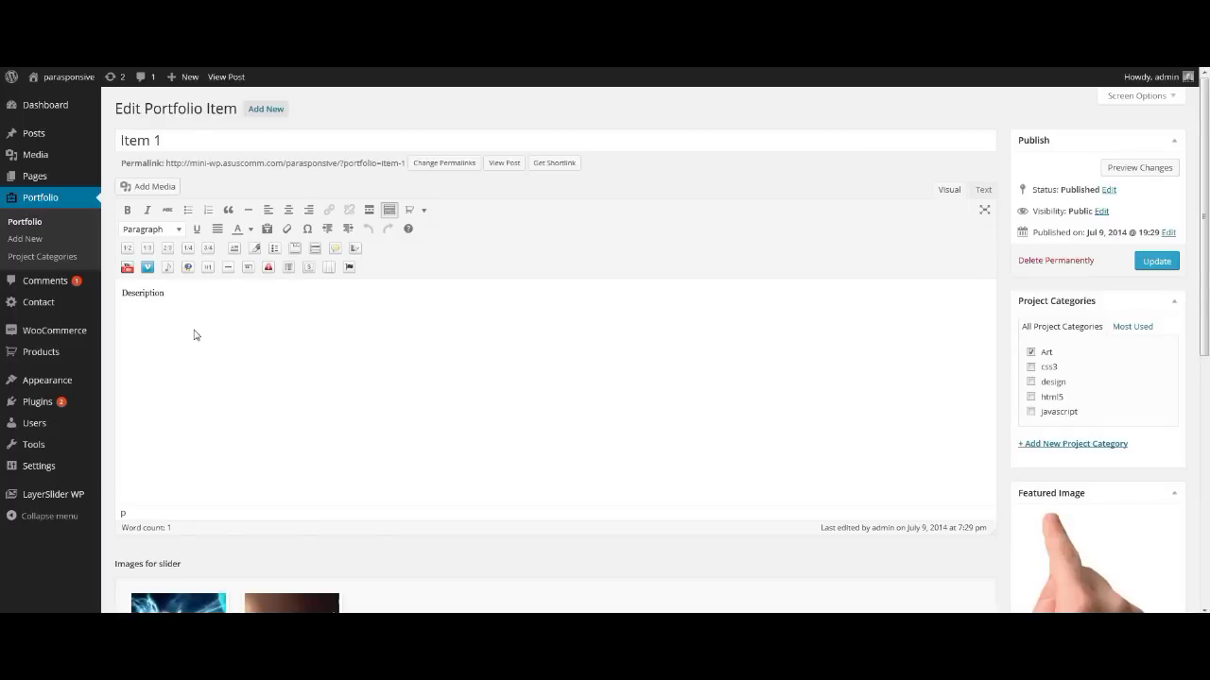
{"action": "mouse_move", "coordinate": [78, 140]}
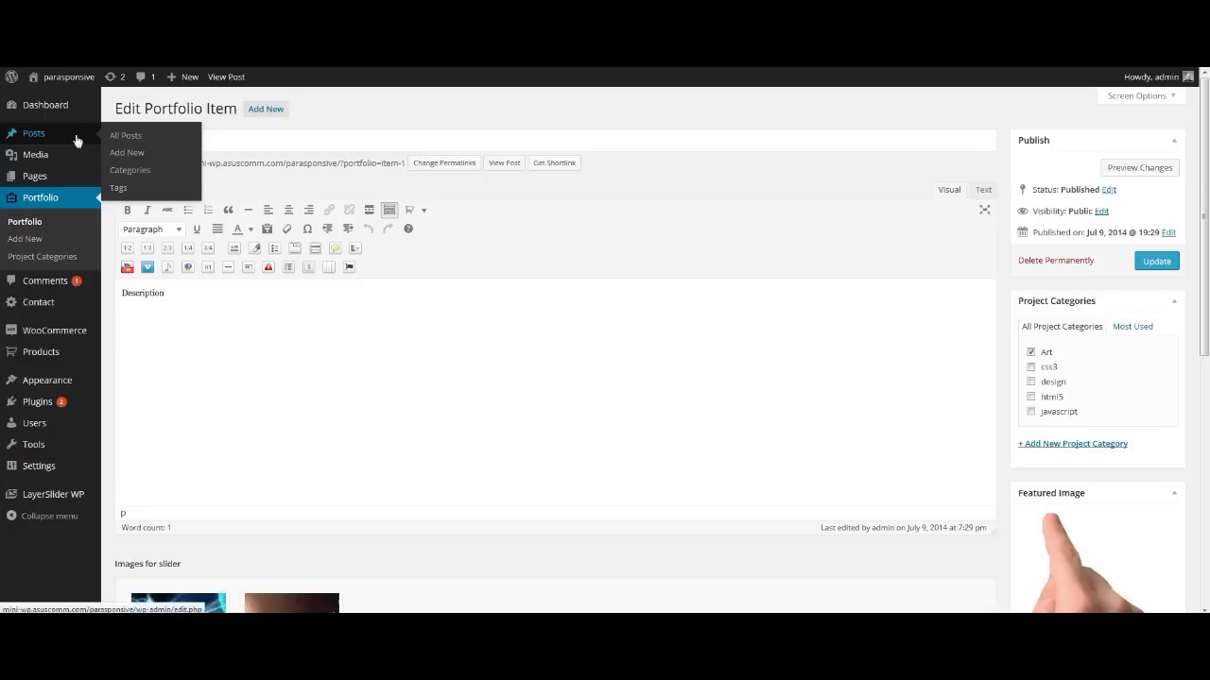
Start a new Service-format post titled 'Service item 1' with body text 'description'
{"action": "left_click", "coordinate": [121, 162]}
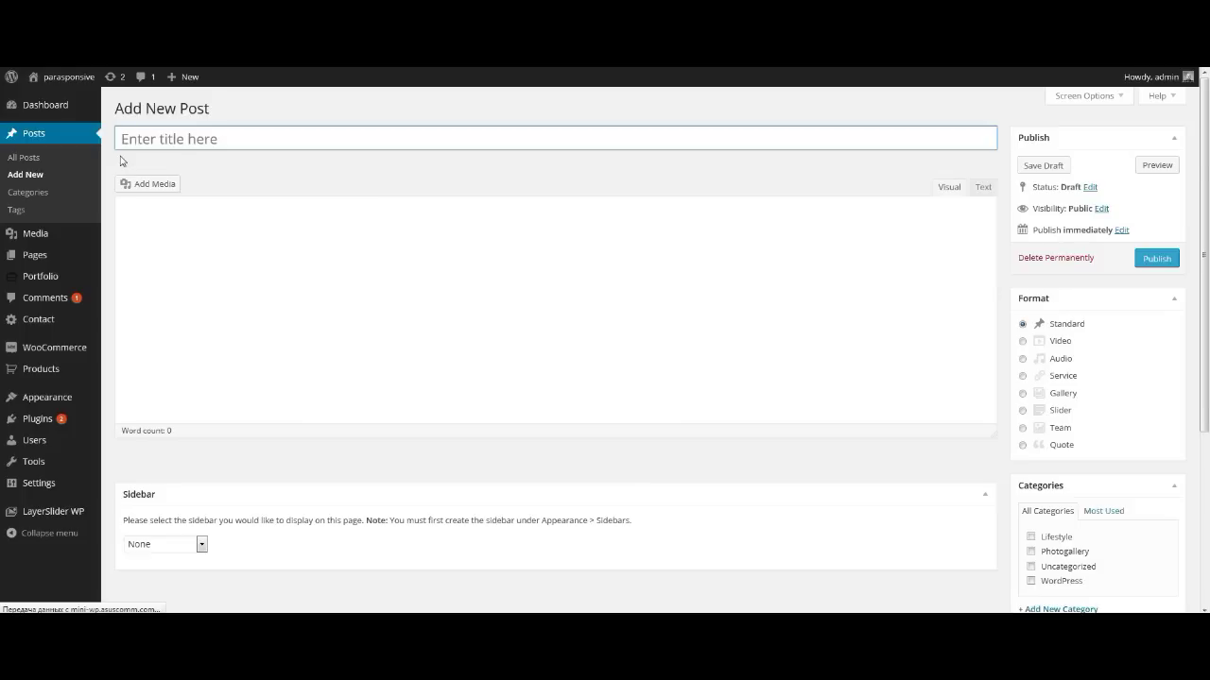
{"action": "left_click", "coordinate": [1022, 376]}
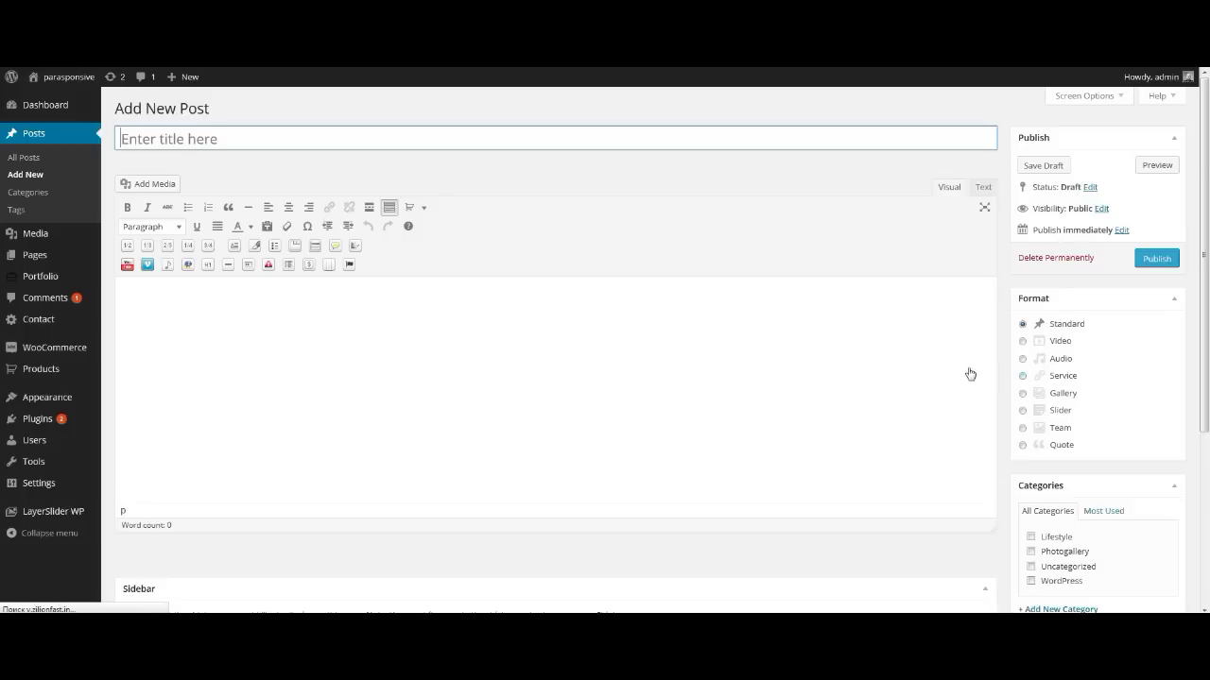
{"action": "left_click", "coordinate": [588, 141]}
{"action": "type", "text": "Se"}
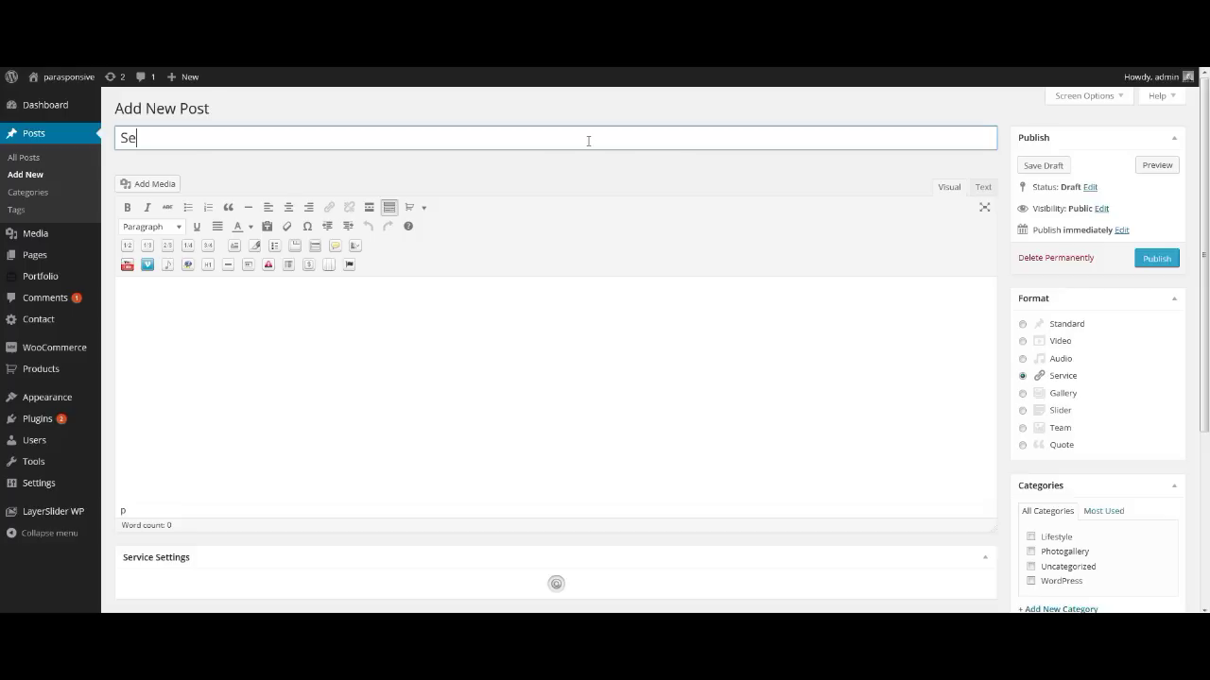
{"action": "type", "text": "rvice item 1"}
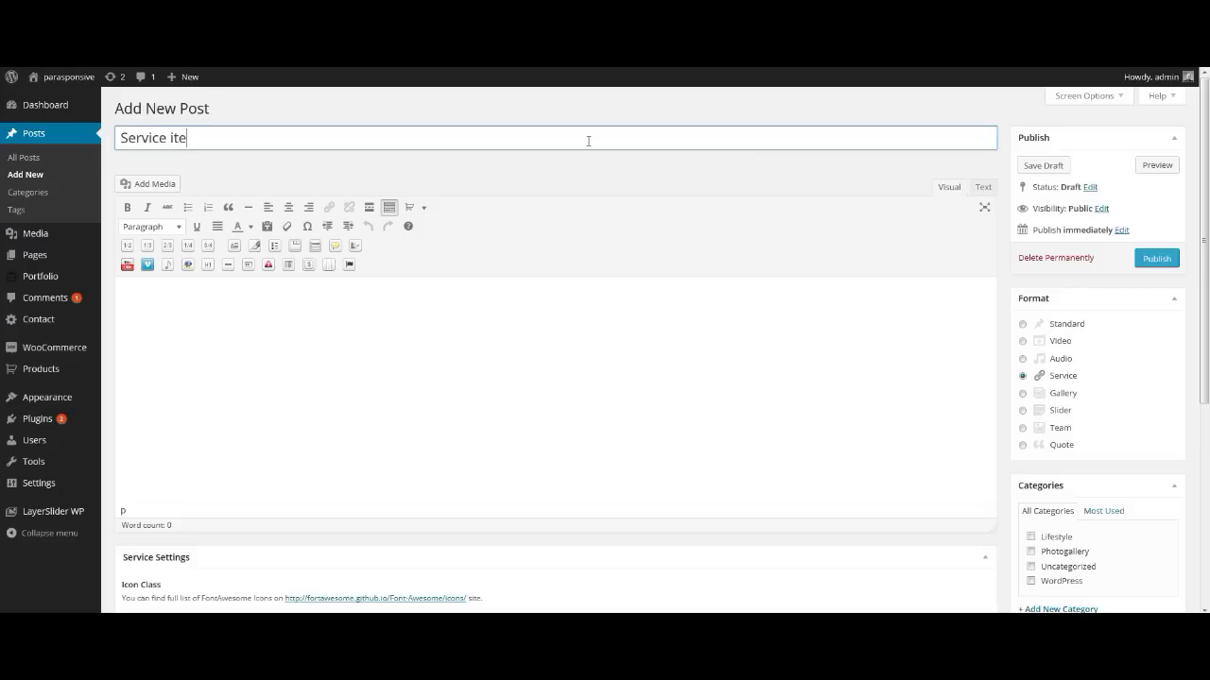
{"action": "left_click", "coordinate": [588, 337]}
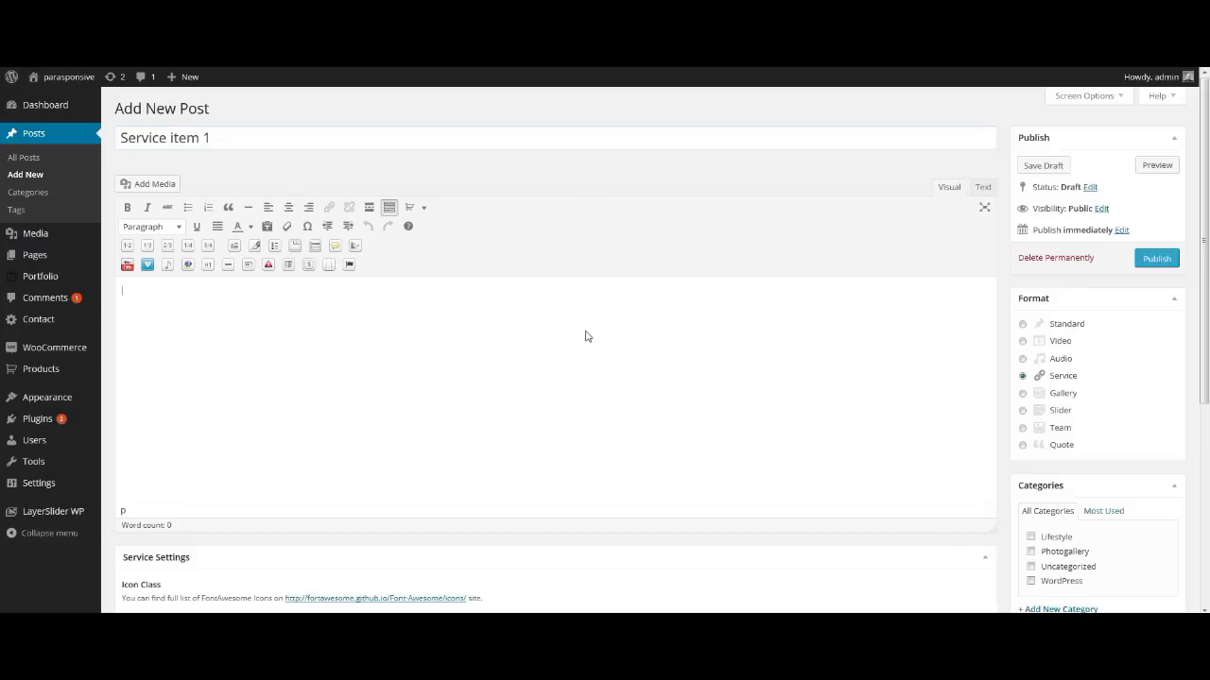
{"action": "type", "text": "desc"}
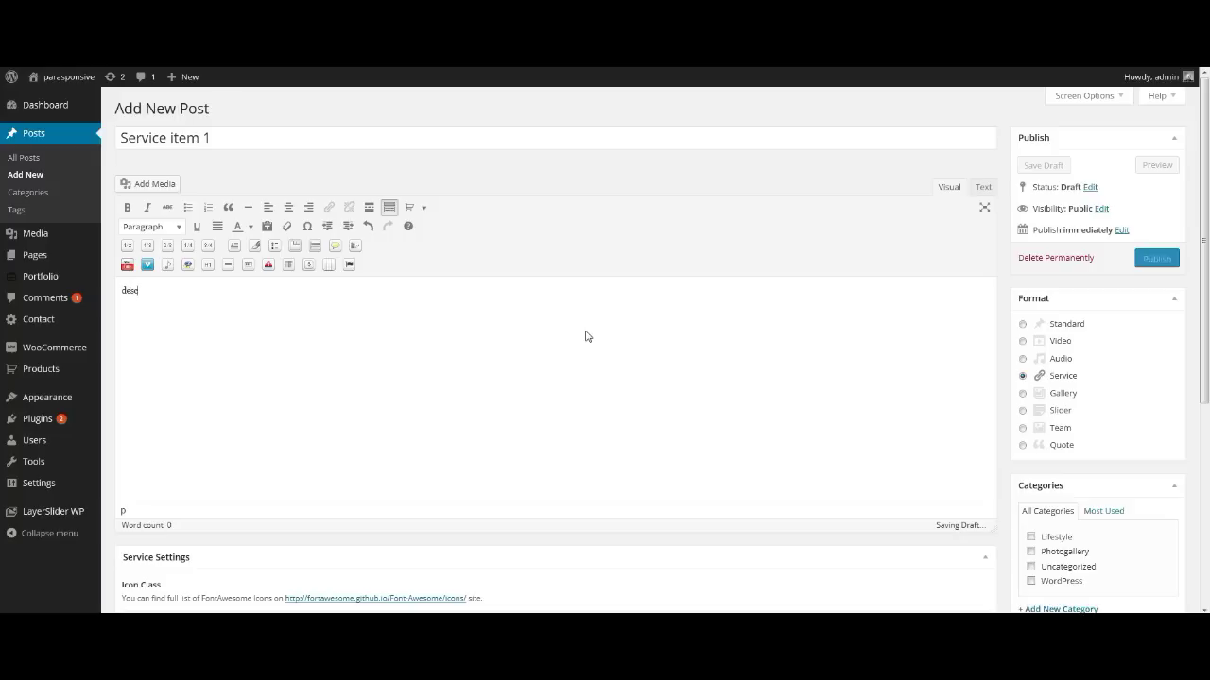
{"action": "type", "text": "ription"}
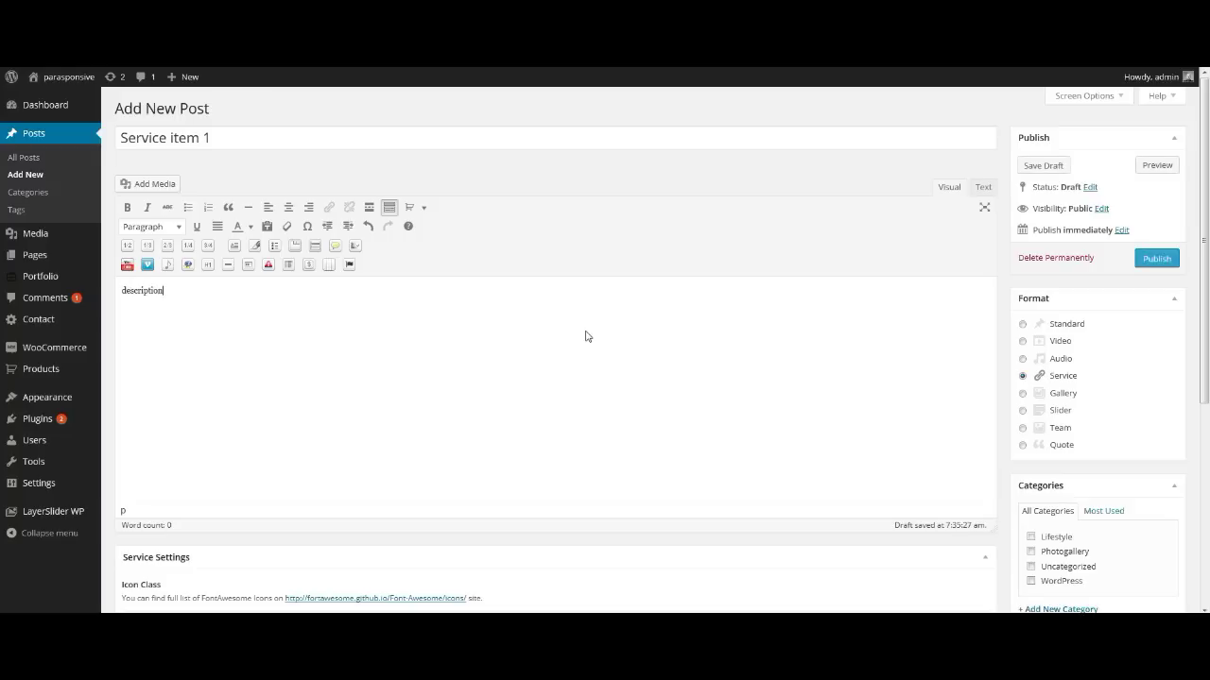
{"action": "scroll", "coordinate": [584, 337], "scroll_direction": "down", "scroll_amount": 2}
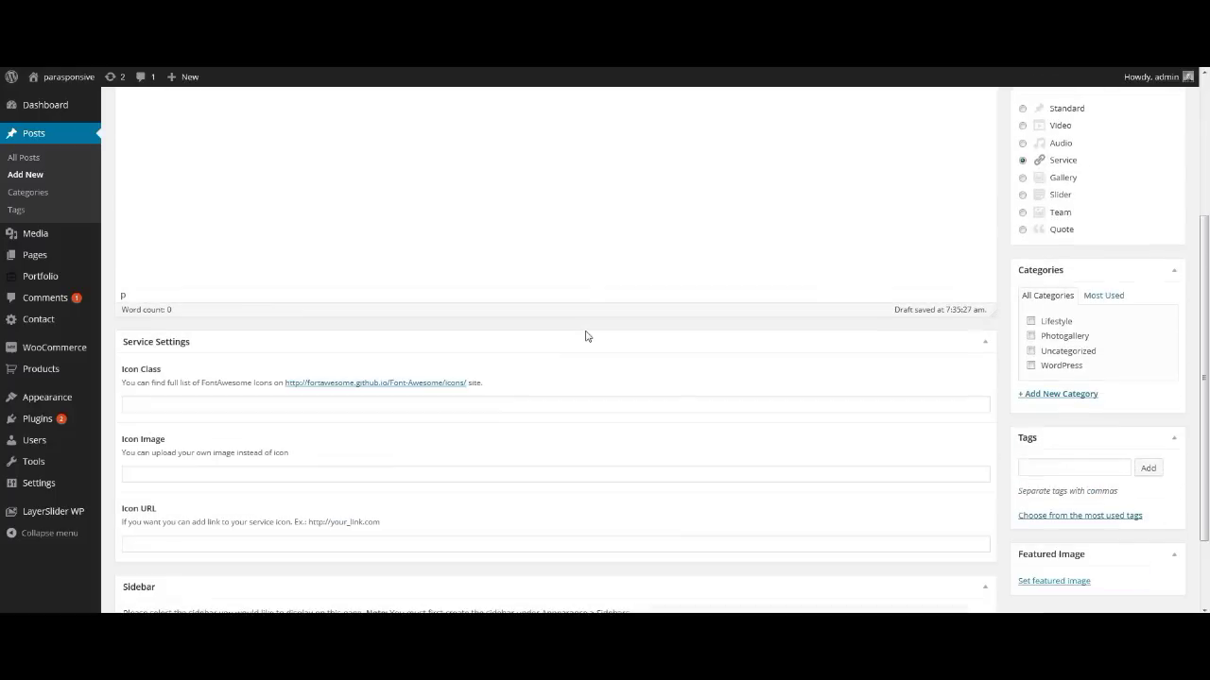
{"action": "left_click", "coordinate": [457, 407]}
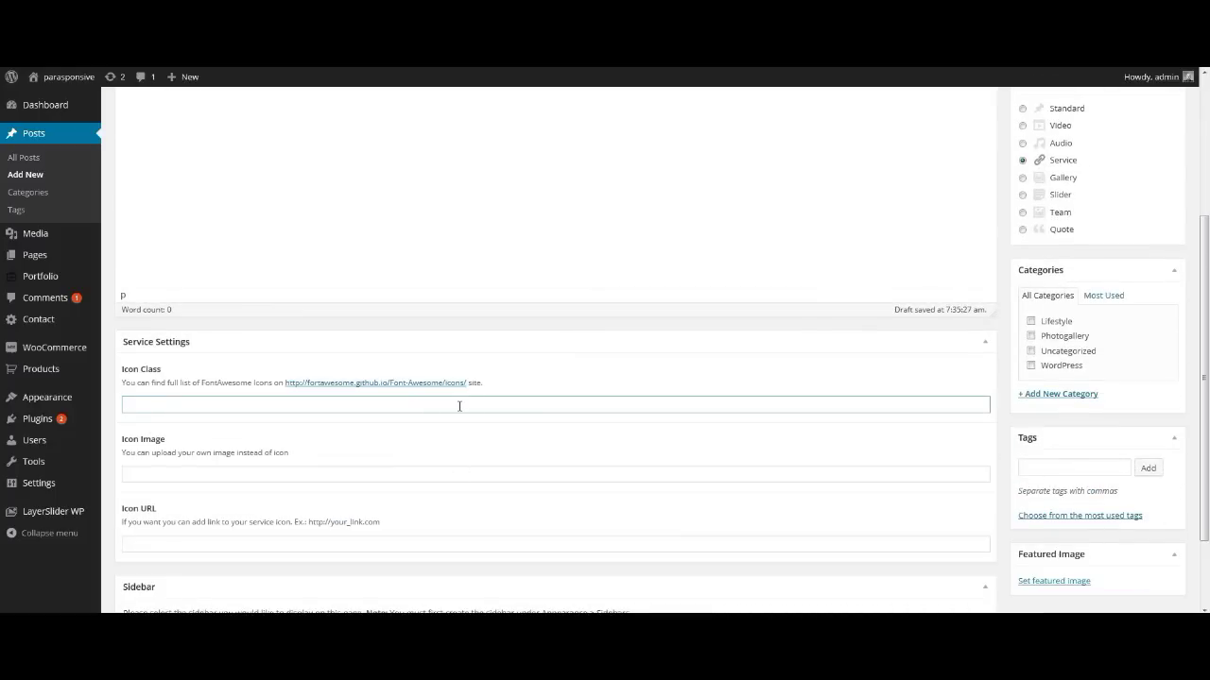
{"action": "type", "text": "ico"}
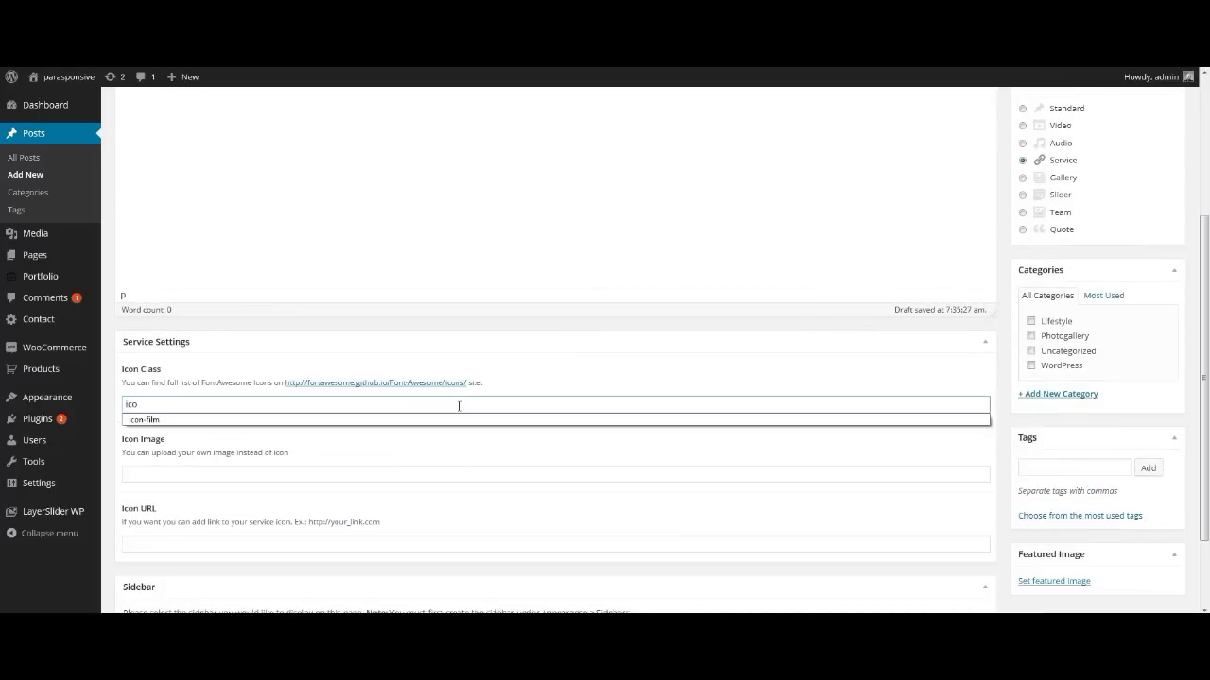
{"action": "left_click", "coordinate": [459, 419]}
{"action": "left_click", "coordinate": [417, 541]}
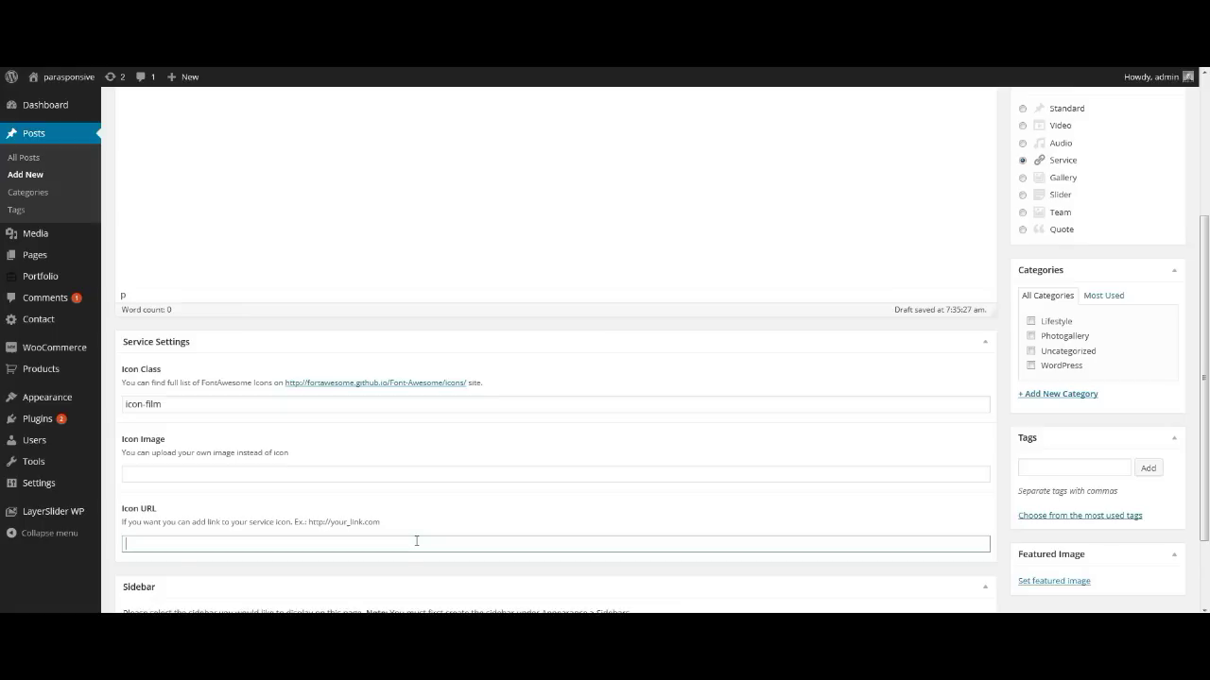
{"action": "type", "text": "http://www.gogetthemes.com"}
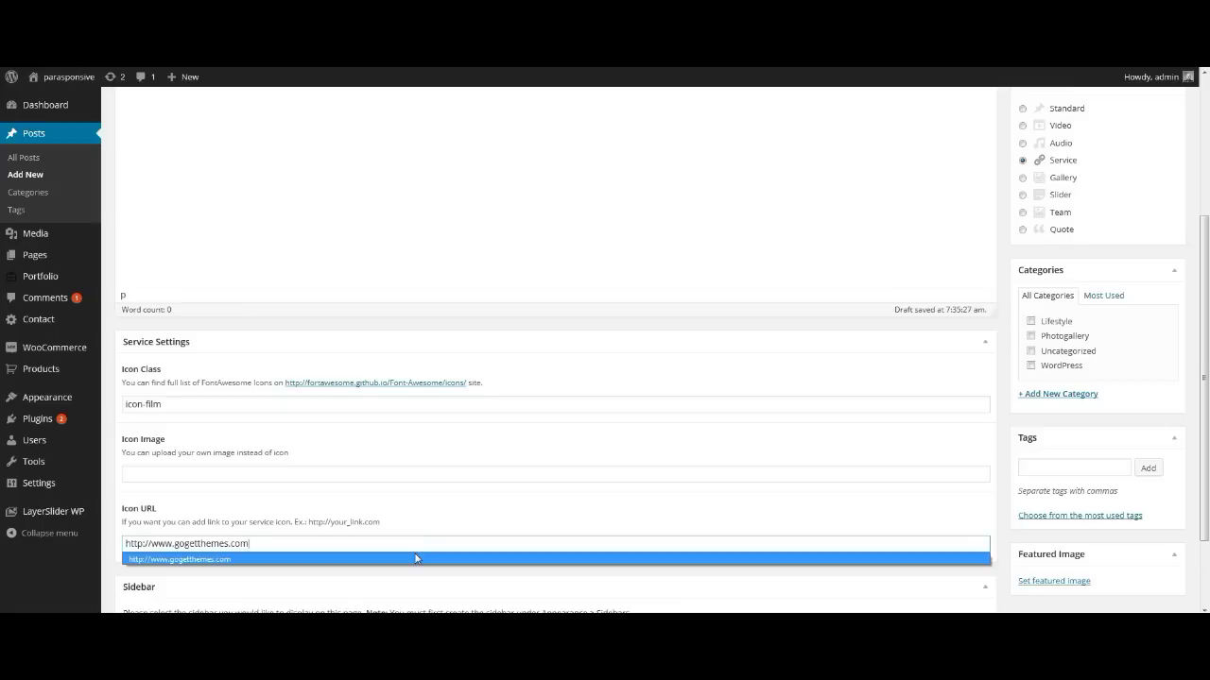
{"action": "left_click", "coordinate": [416, 559]}
{"action": "scroll", "coordinate": [1135, 342], "scroll_direction": "up", "scroll_amount": 3}
{"action": "left_click", "coordinate": [1147, 261]}
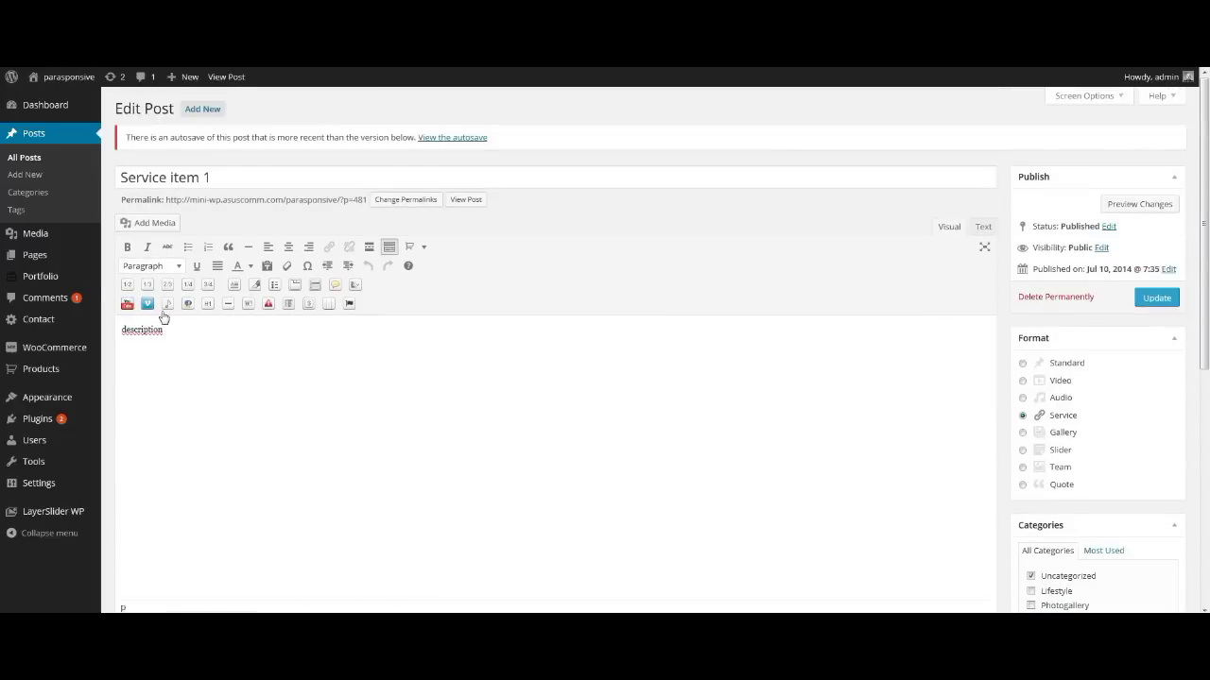
Start a new Team-format post titled 'Person 1' with body text 'description'
{"action": "left_click", "coordinate": [35, 180]}
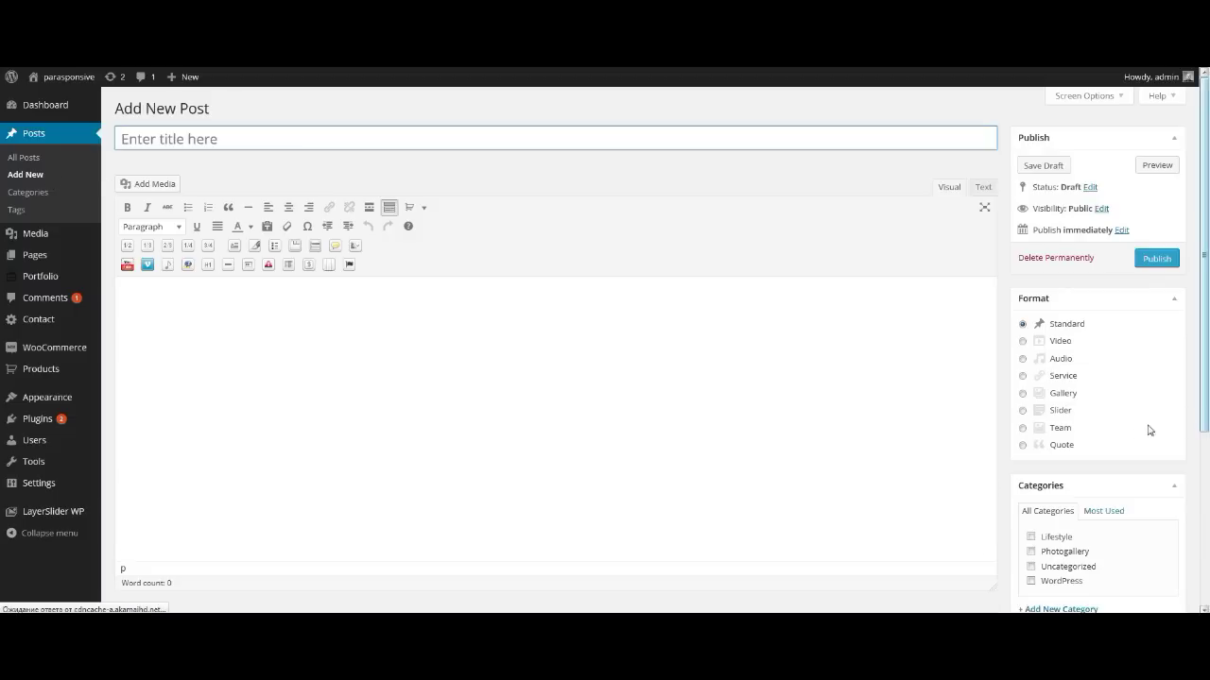
{"action": "left_click", "coordinate": [1023, 428]}
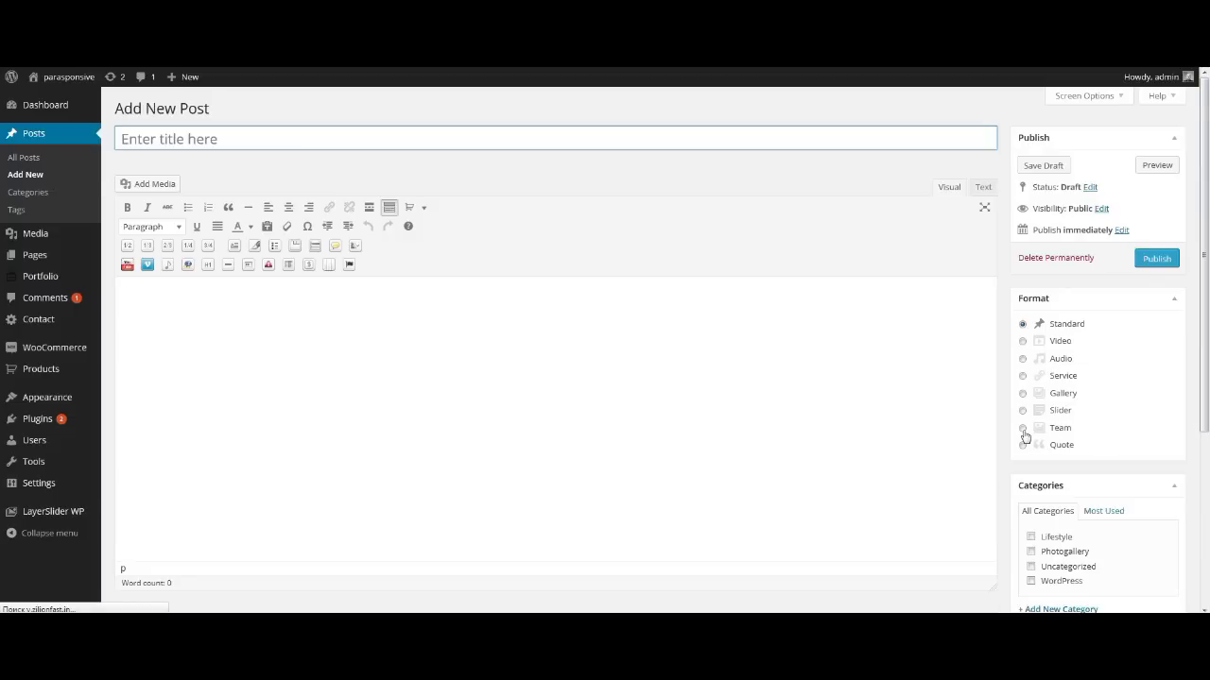
{"action": "left_click", "coordinate": [419, 139]}
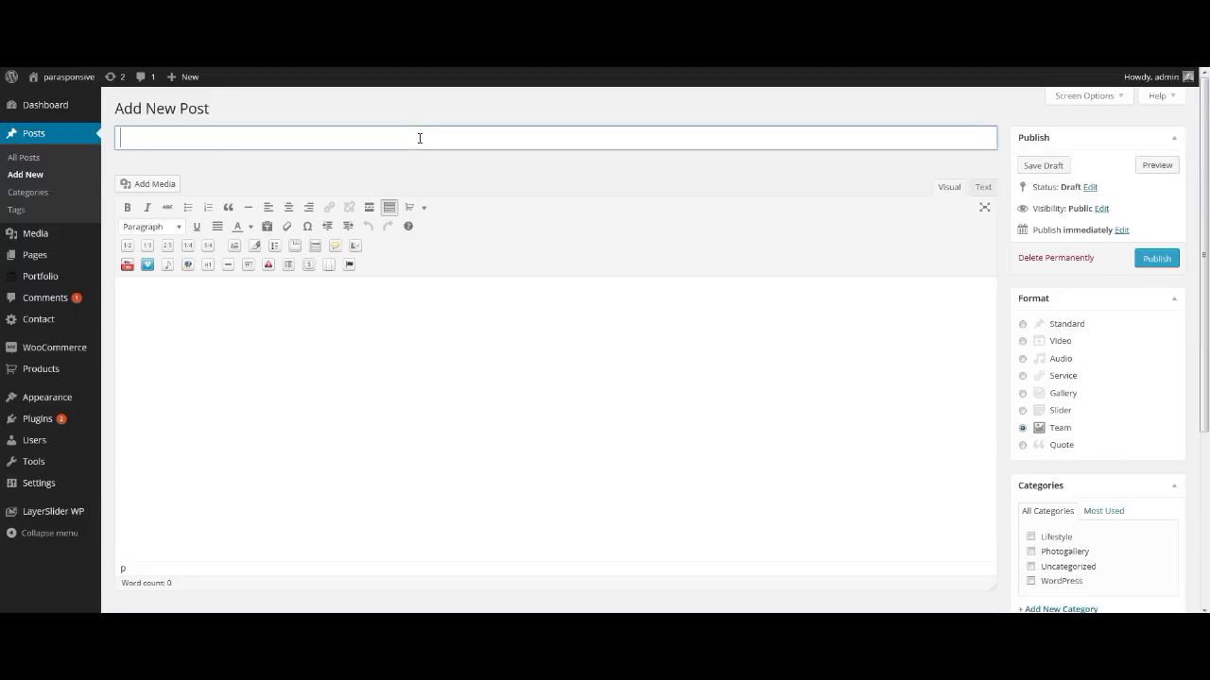
{"action": "type", "text": "Per"}
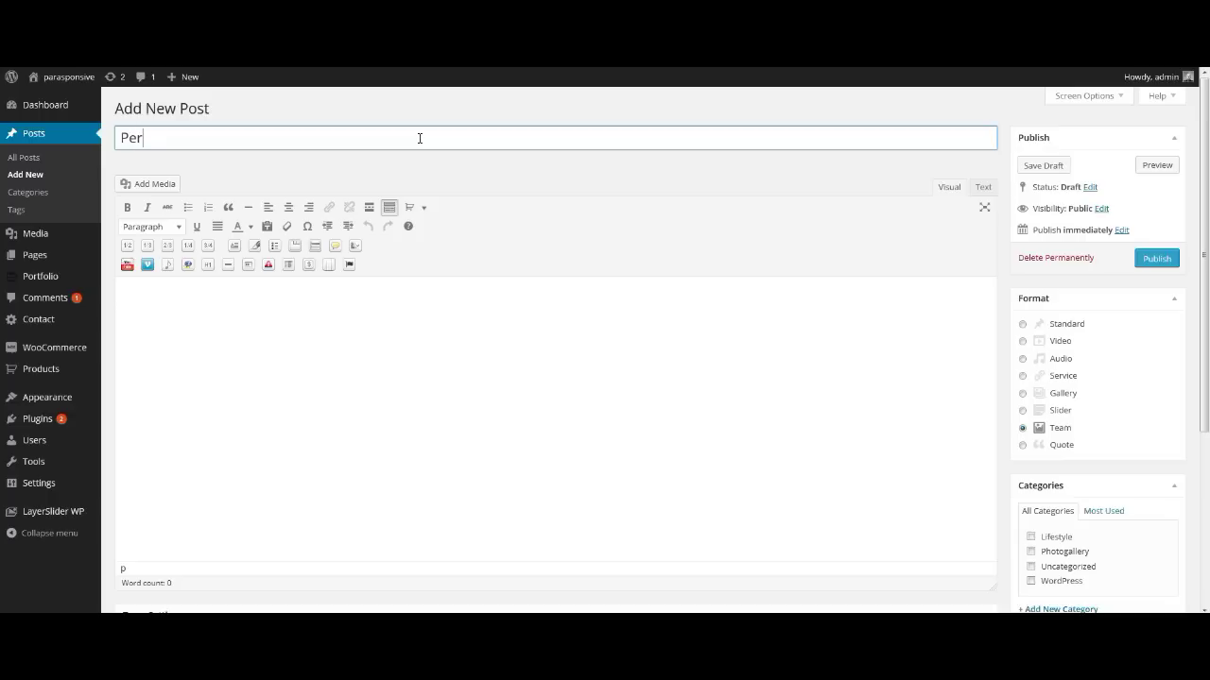
{"action": "type", "text": "son 1"}
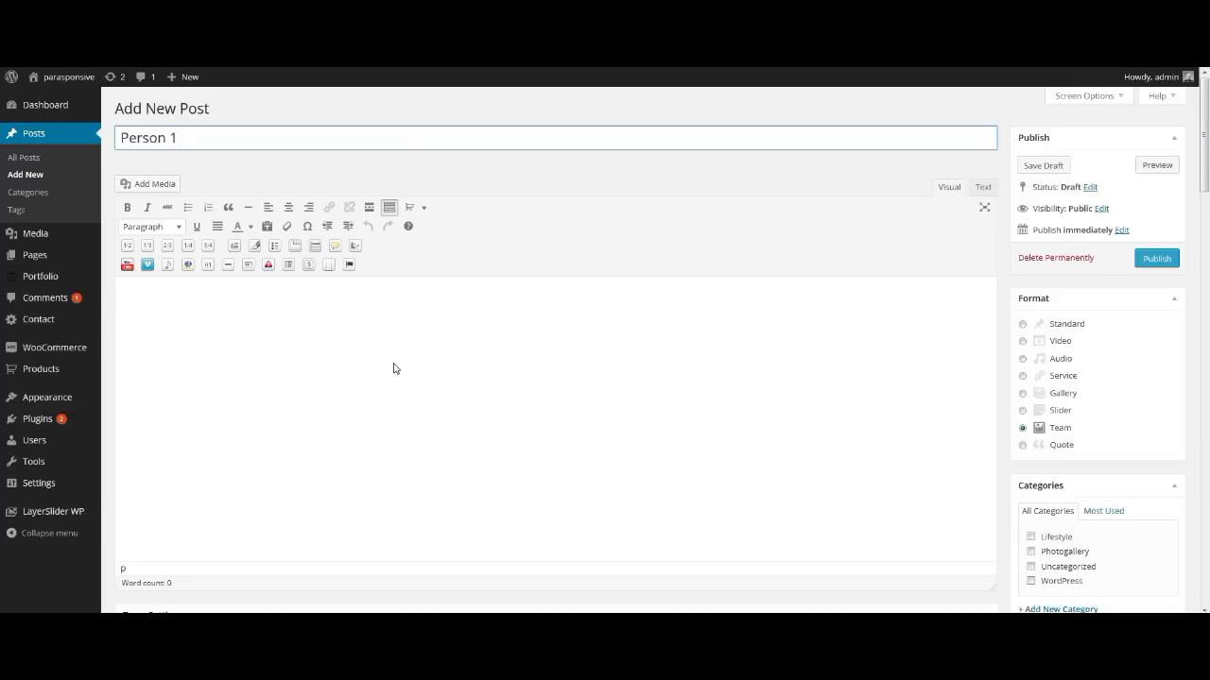
{"action": "left_click", "coordinate": [395, 368]}
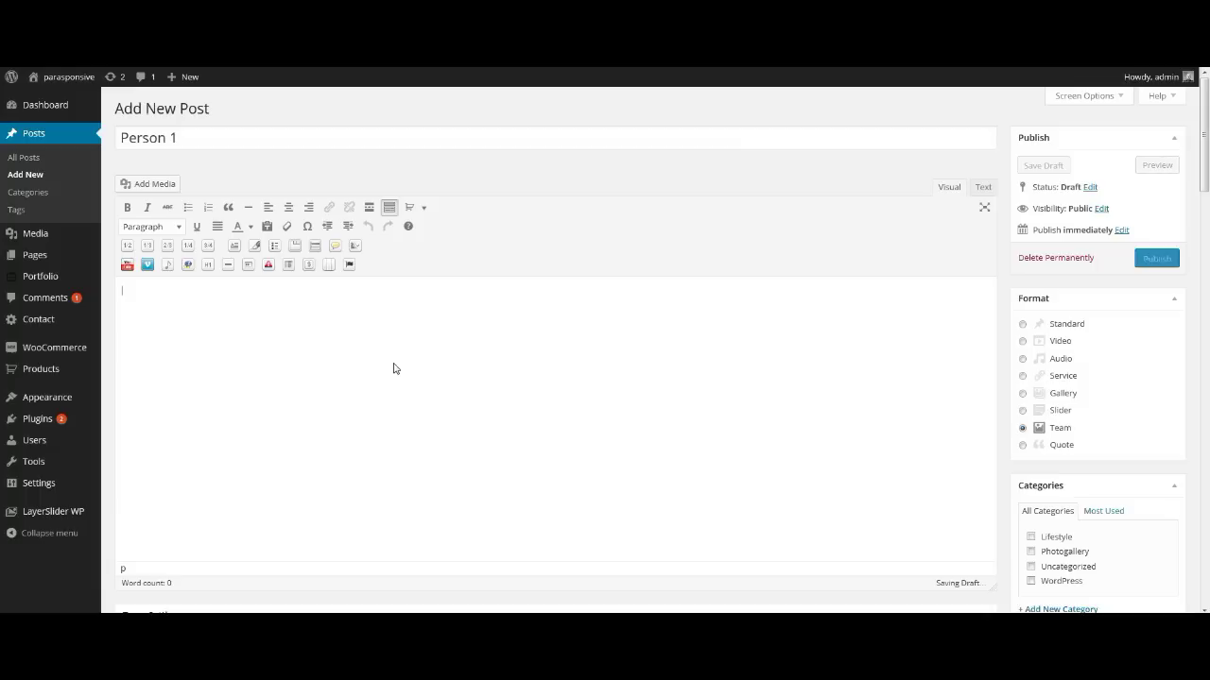
{"action": "type", "text": "description"}
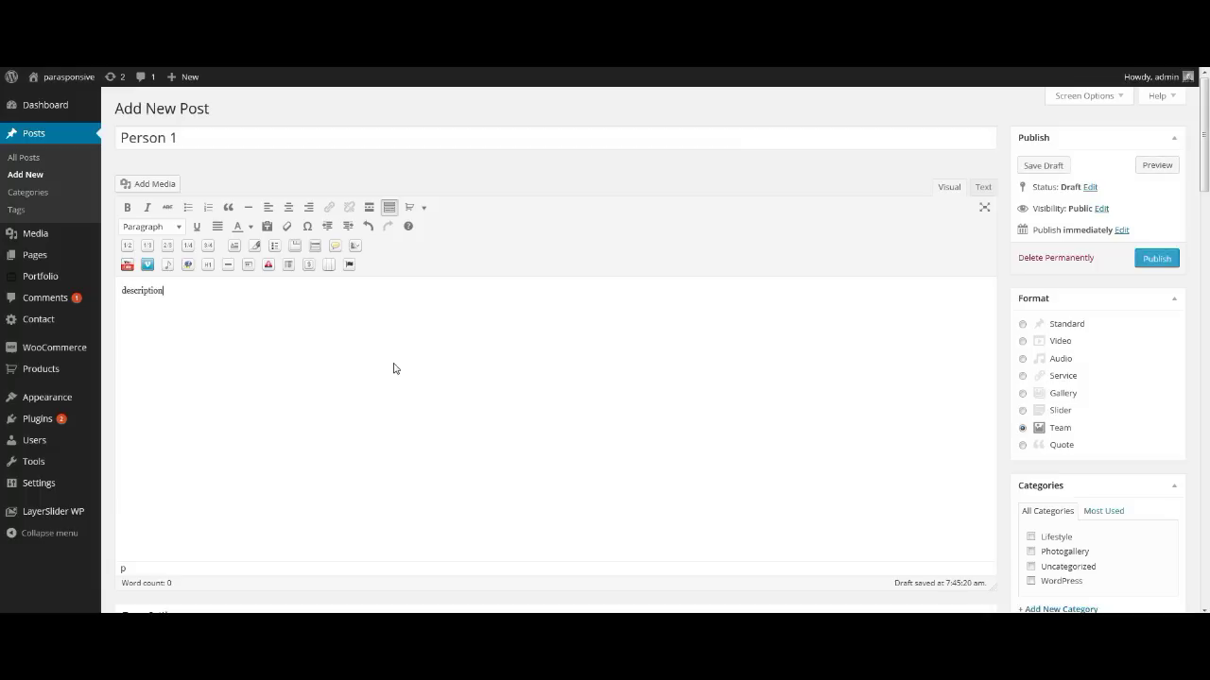
{"action": "scroll", "coordinate": [395, 369], "scroll_direction": "down", "scroll_amount": 5}
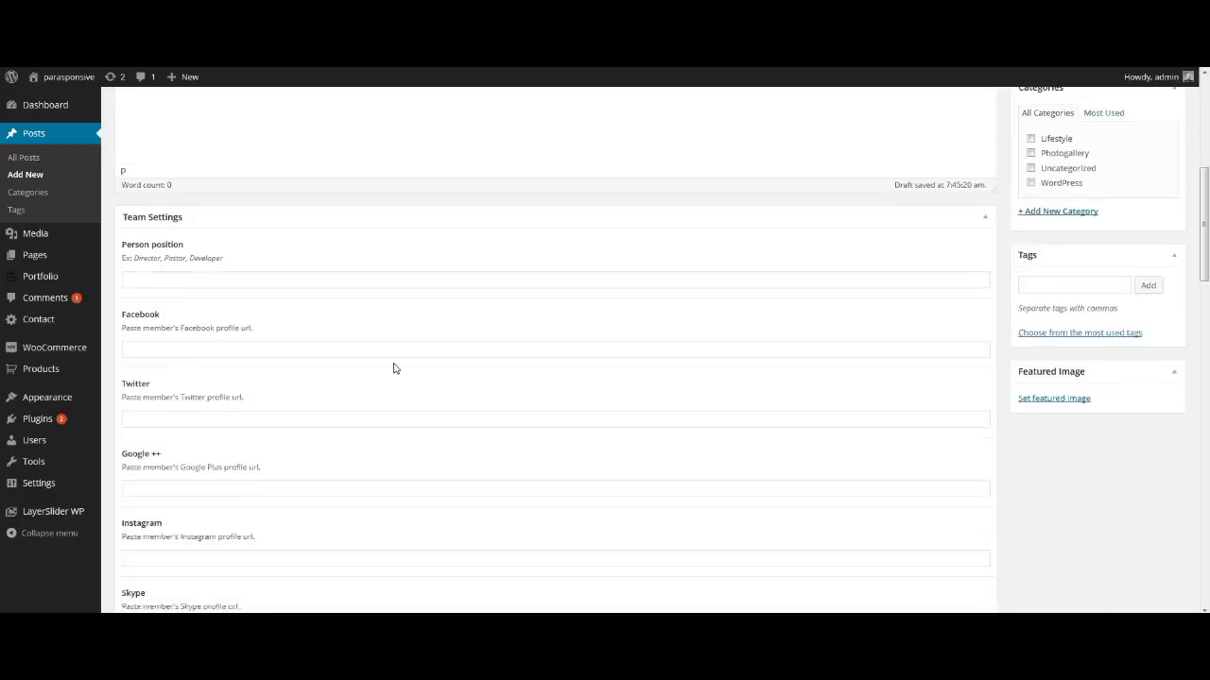
Set the portrait photo as featured image and enter 'manager' as the position
{"action": "left_click", "coordinate": [1087, 367]}
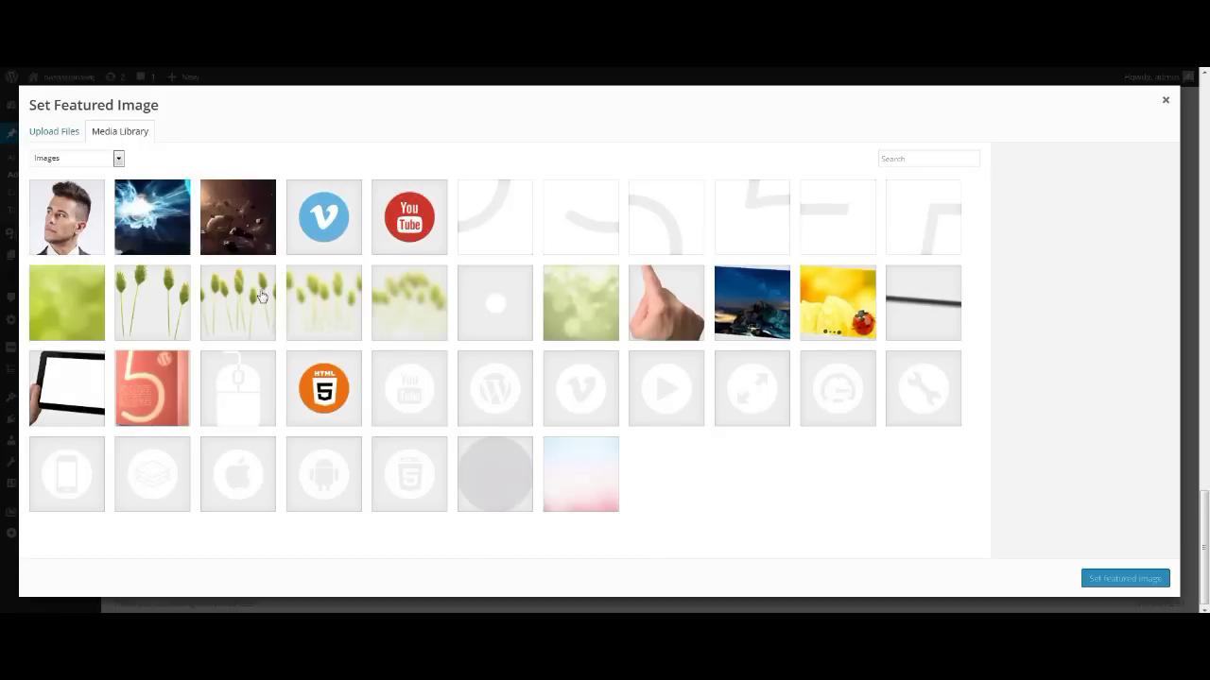
{"action": "left_click", "coordinate": [82, 249]}
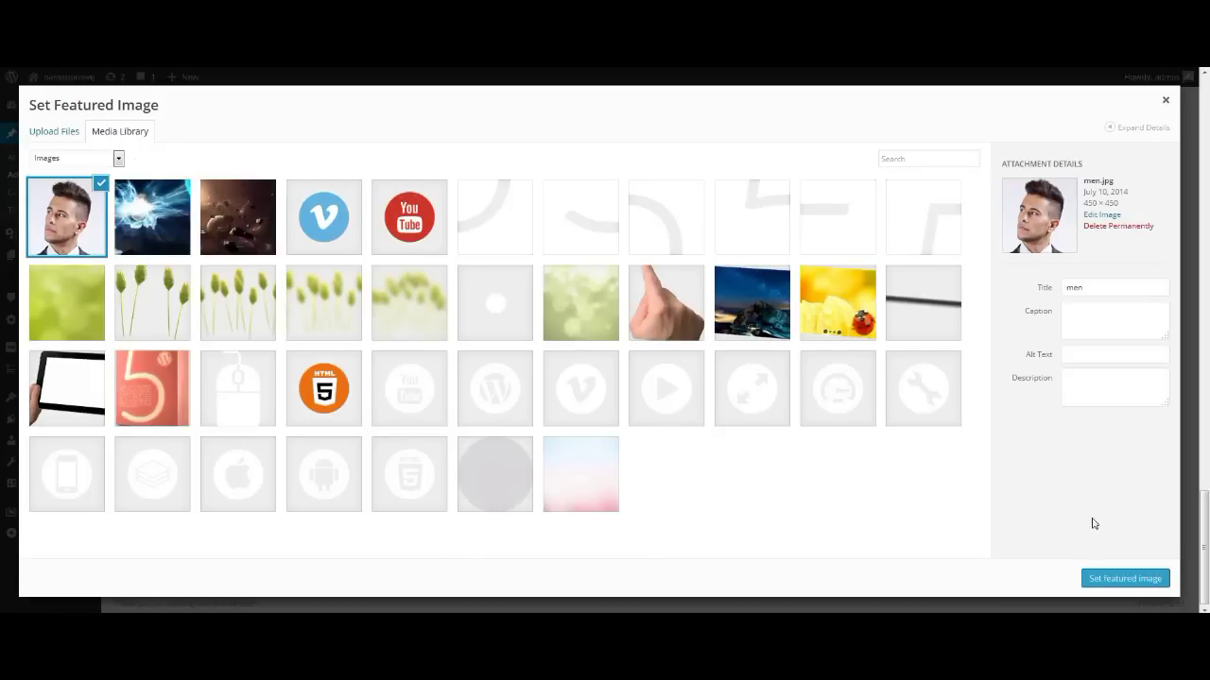
{"action": "left_click", "coordinate": [1092, 578]}
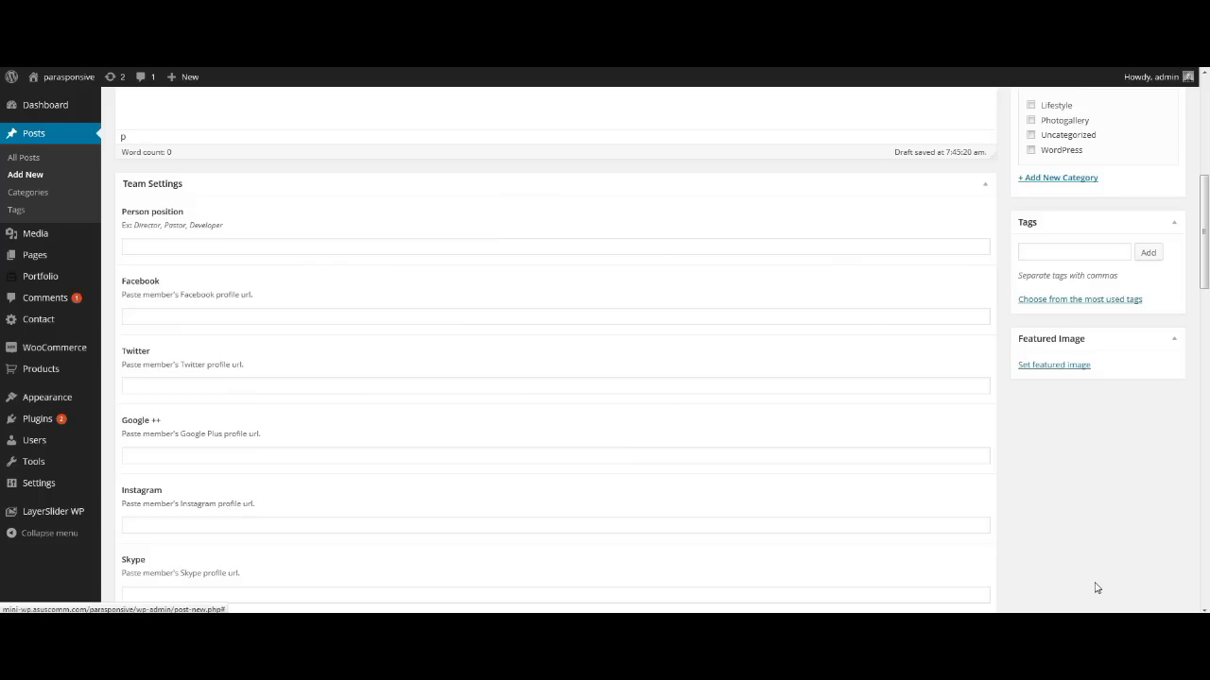
{"action": "left_click", "coordinate": [279, 243]}
{"action": "type", "text": "mana"}
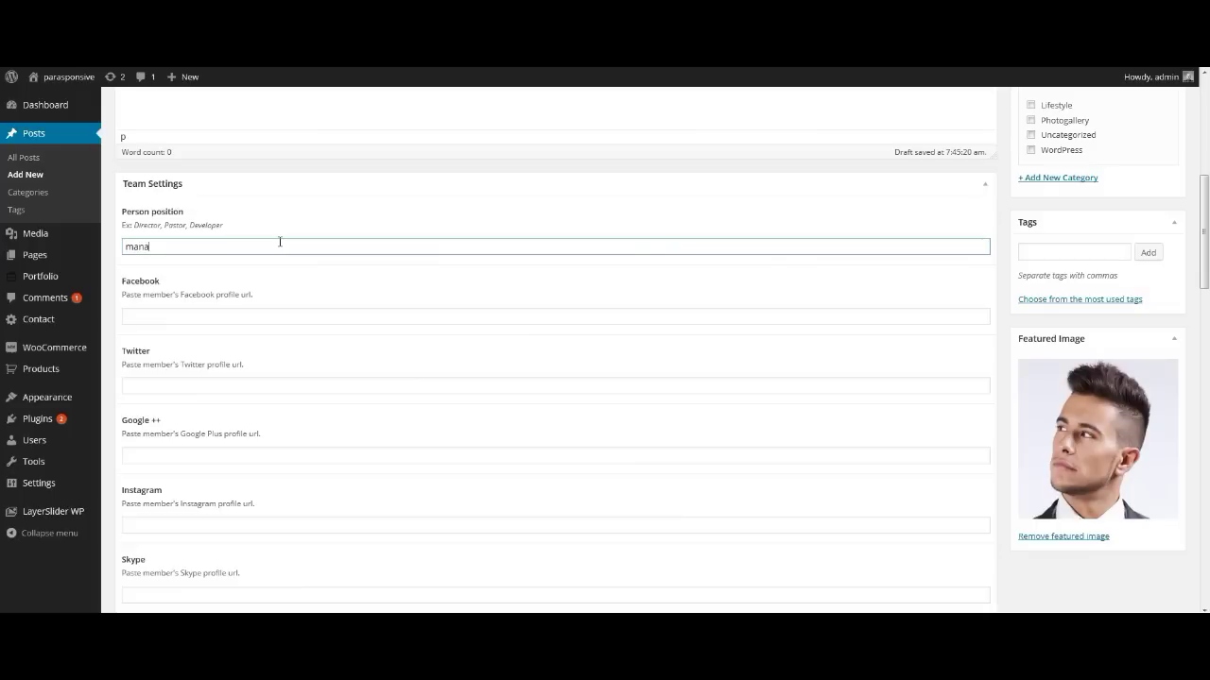
{"action": "type", "text": "ger"}
Publish the Person 1 team post and start a fresh blank post
{"action": "scroll", "coordinate": [194, 515], "scroll_direction": "down", "scroll_amount": 5}
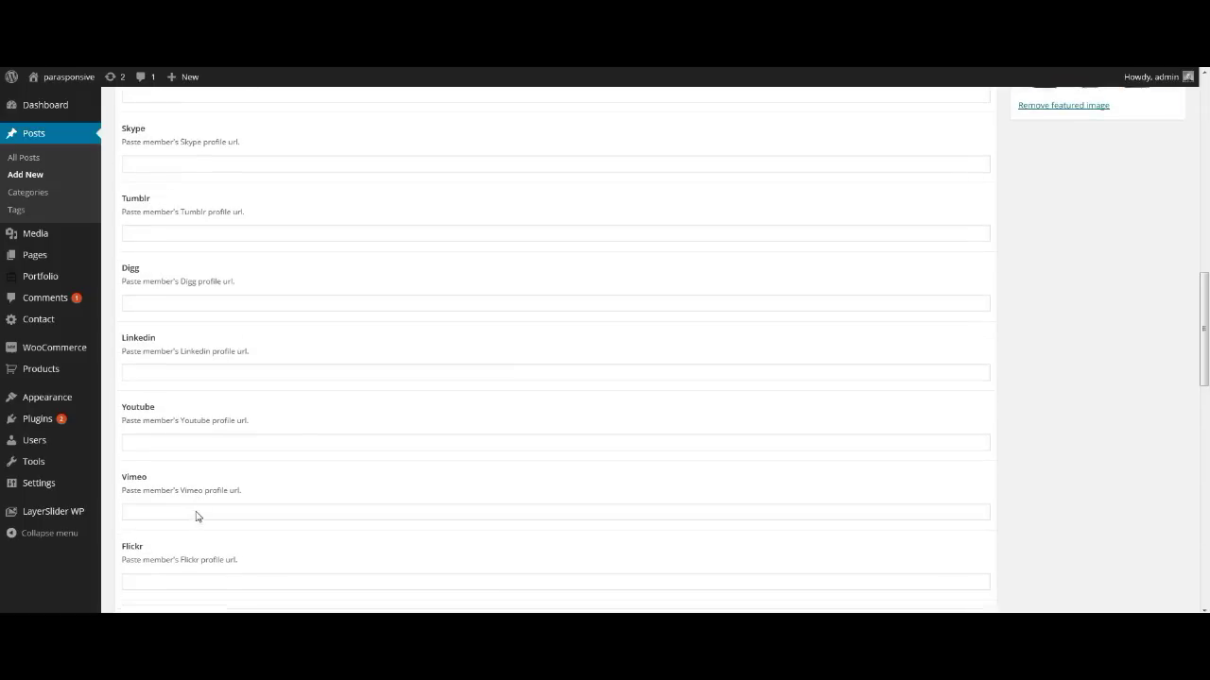
{"action": "scroll", "coordinate": [197, 511], "scroll_direction": "down", "scroll_amount": 4}
{"action": "scroll", "coordinate": [198, 515], "scroll_direction": "up", "scroll_amount": 5}
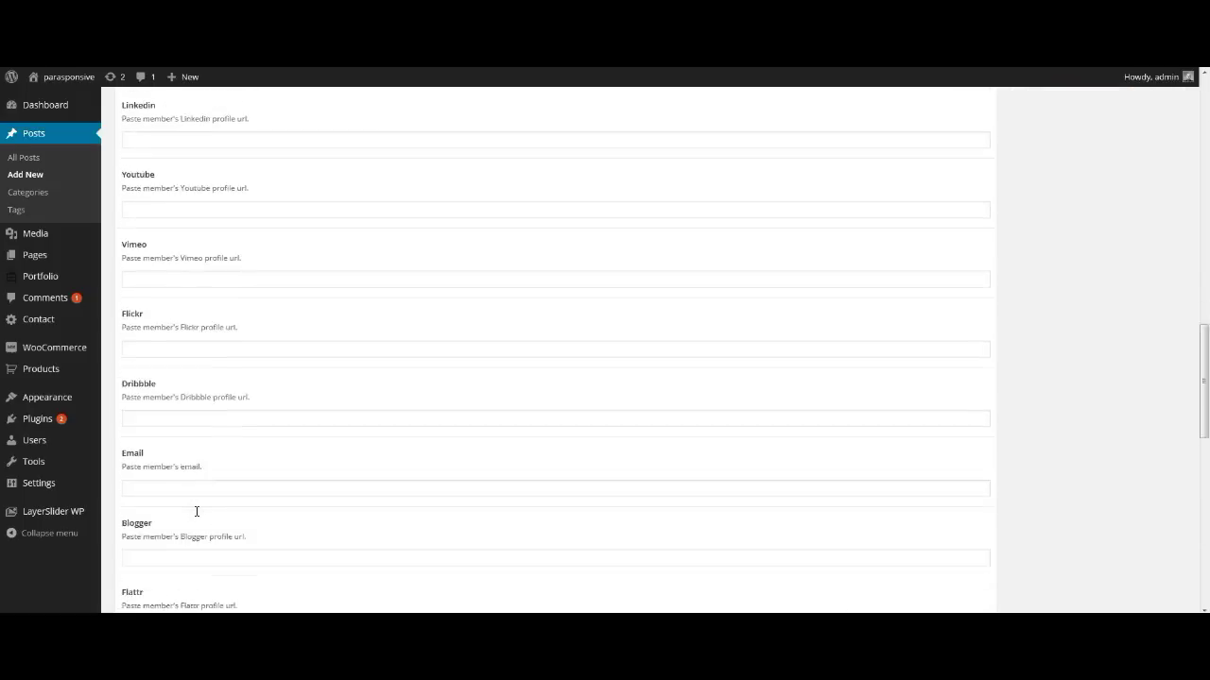
{"action": "scroll", "coordinate": [196, 515], "scroll_direction": "up", "scroll_amount": 10}
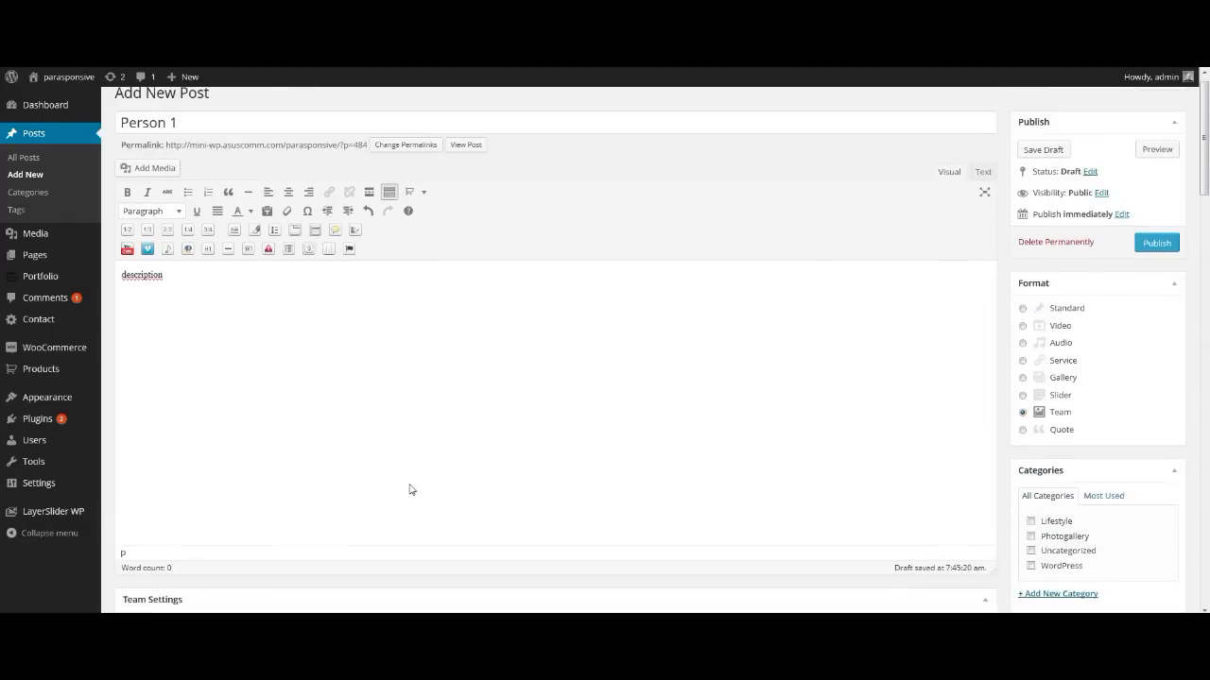
{"action": "left_click", "coordinate": [1166, 260]}
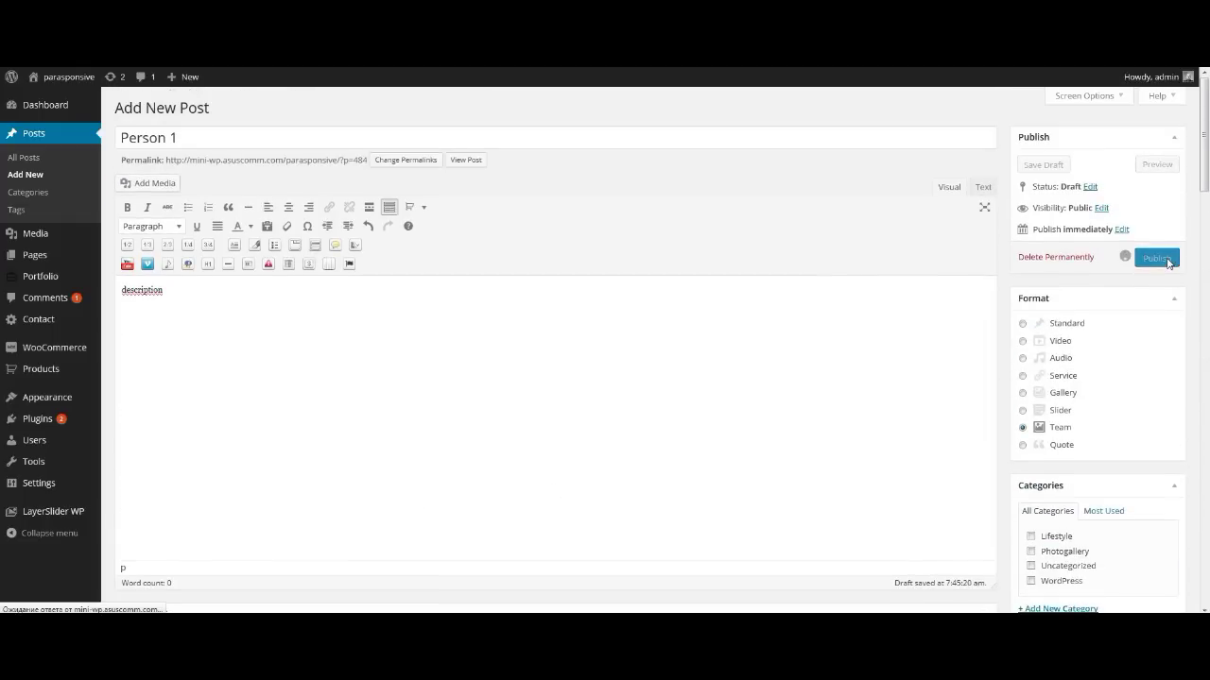
{"action": "left_click", "coordinate": [59, 180]}
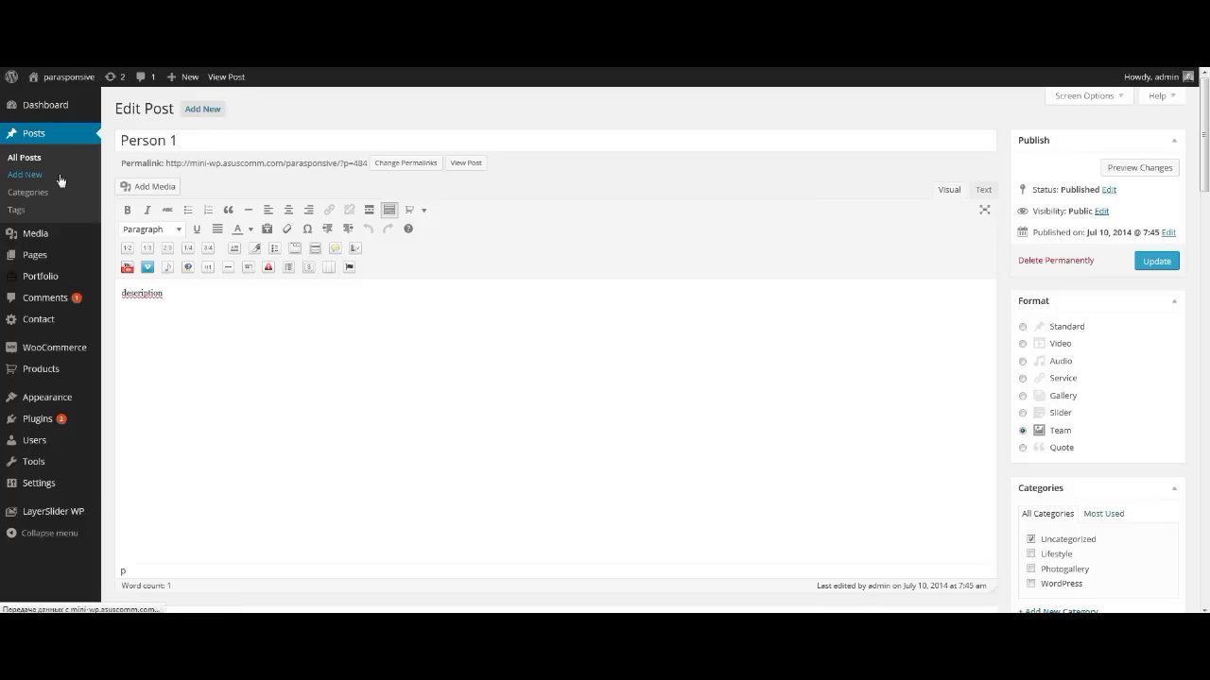
Make the new post a Quote format post titled 'Quote 1' with the body word 'text'
{"action": "left_click", "coordinate": [1023, 447]}
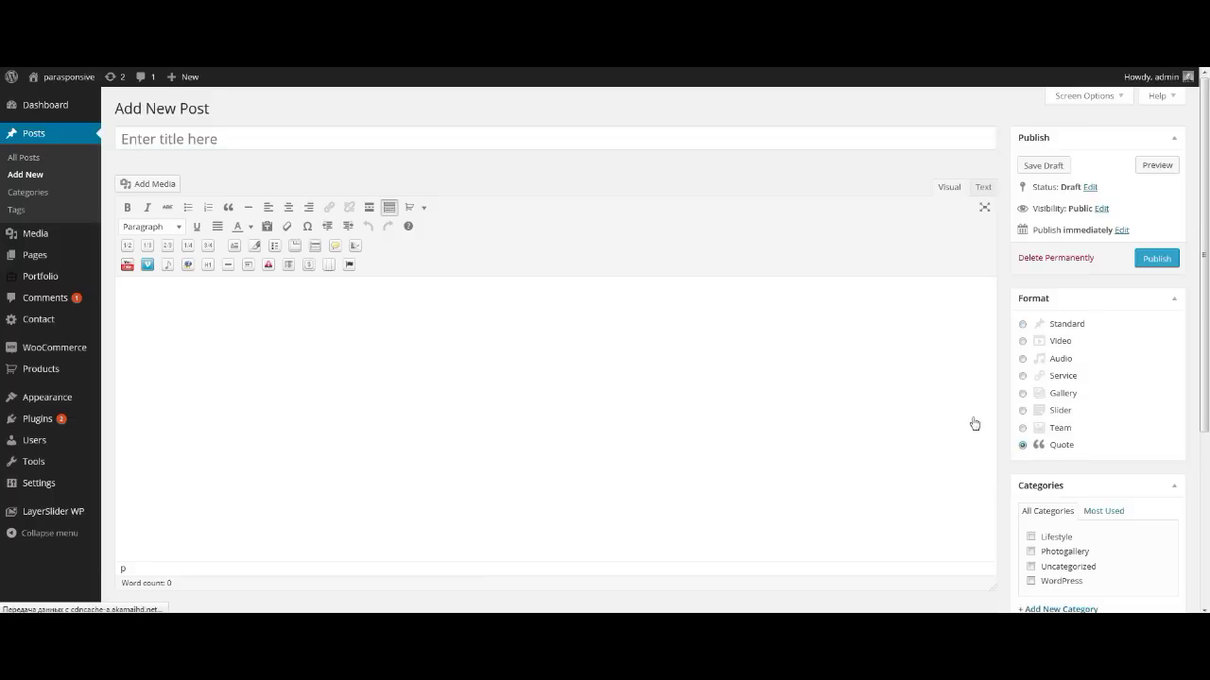
{"action": "left_click", "coordinate": [442, 144]}
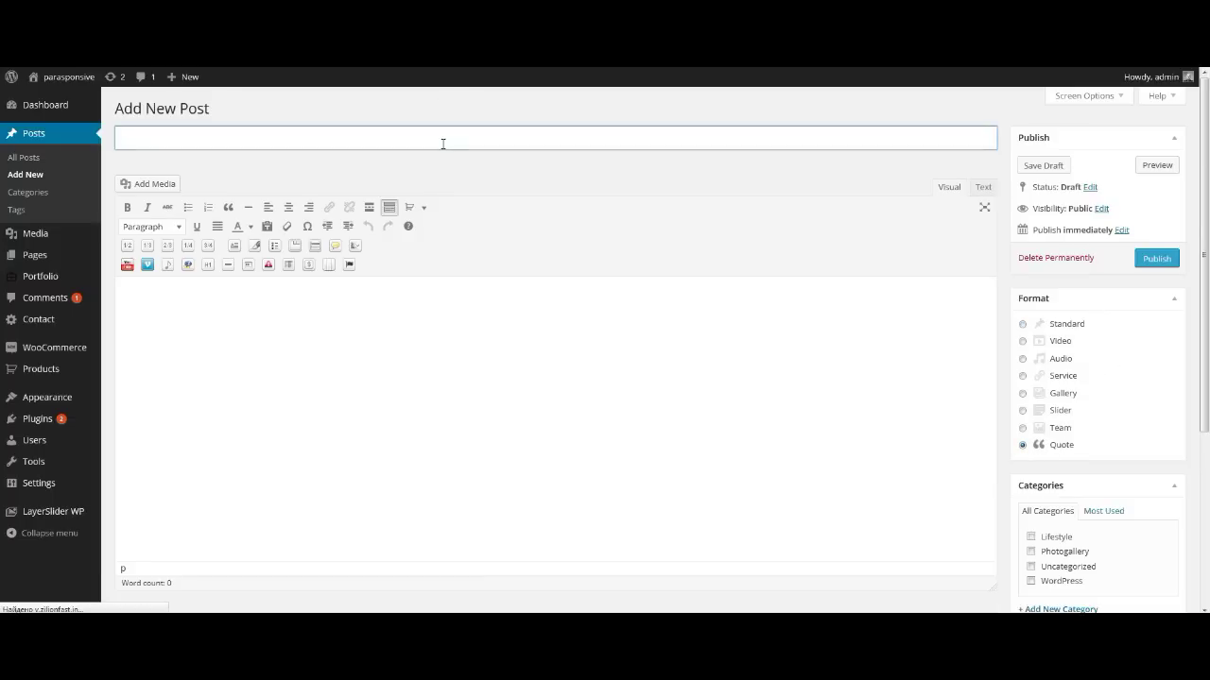
{"action": "type", "text": "Quo"}
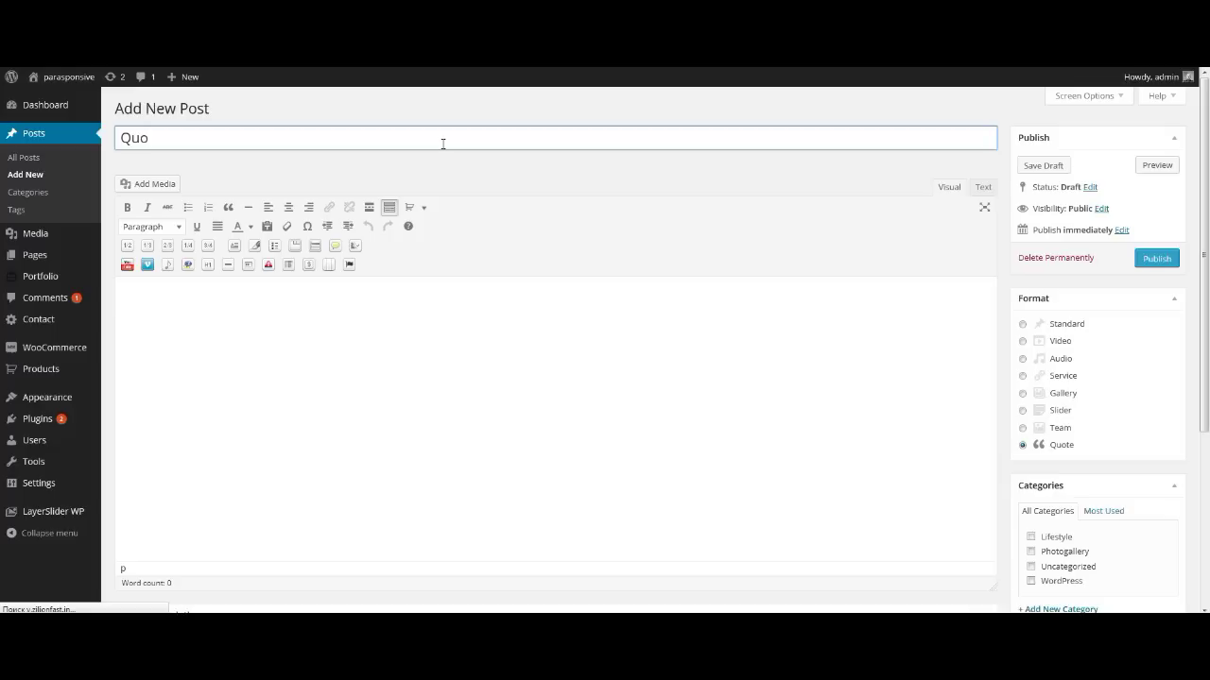
{"action": "type", "text": "te 1"}
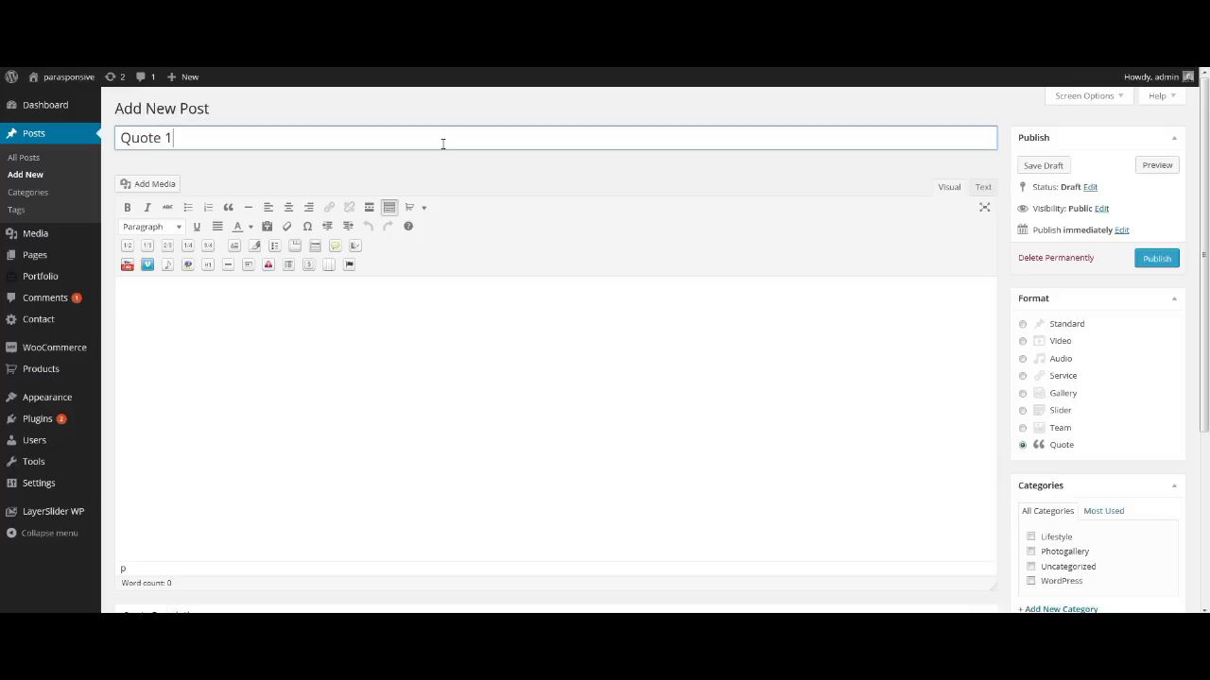
{"action": "left_click", "coordinate": [447, 372]}
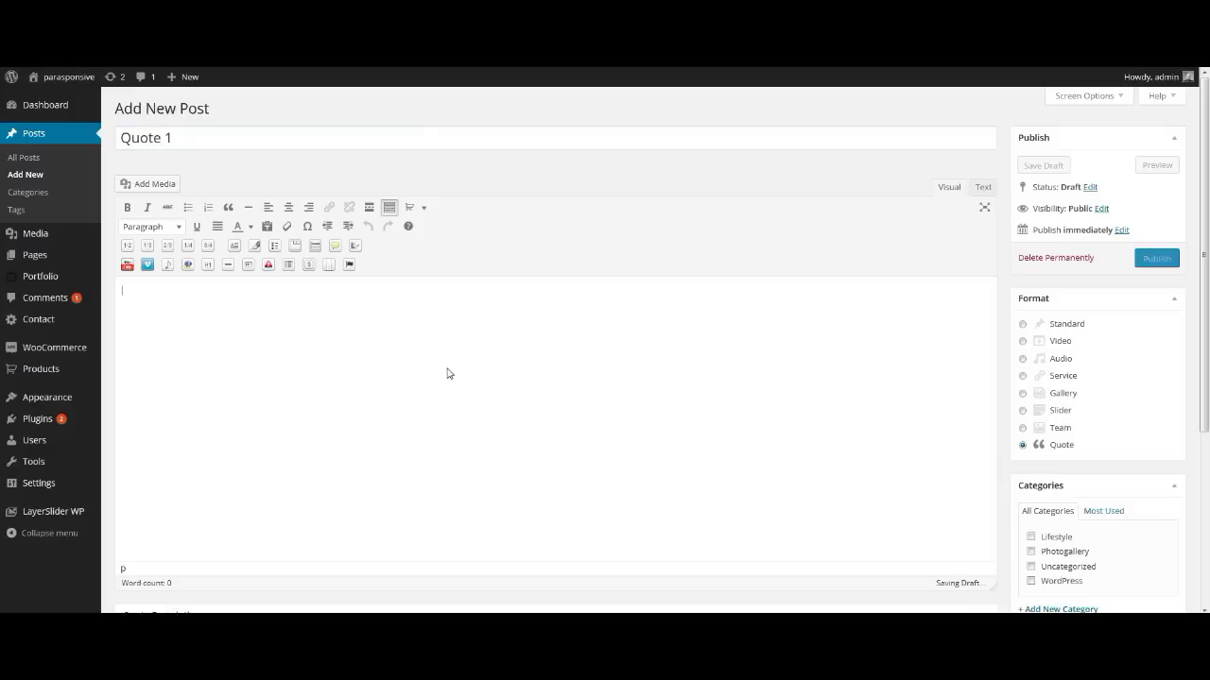
{"action": "type", "text": "text"}
{"action": "scroll", "coordinate": [449, 373], "scroll_direction": "down", "scroll_amount": 5}
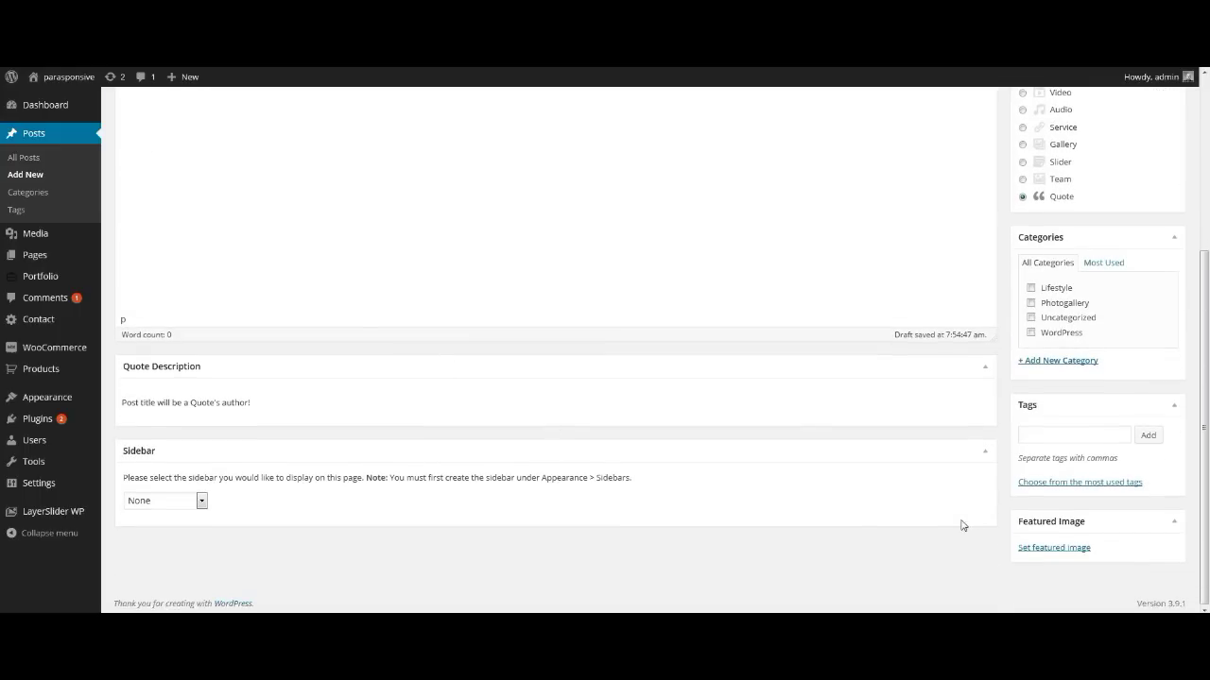
Set dama.jpg as the featured image and publish the post
{"action": "left_click", "coordinate": [1026, 548]}
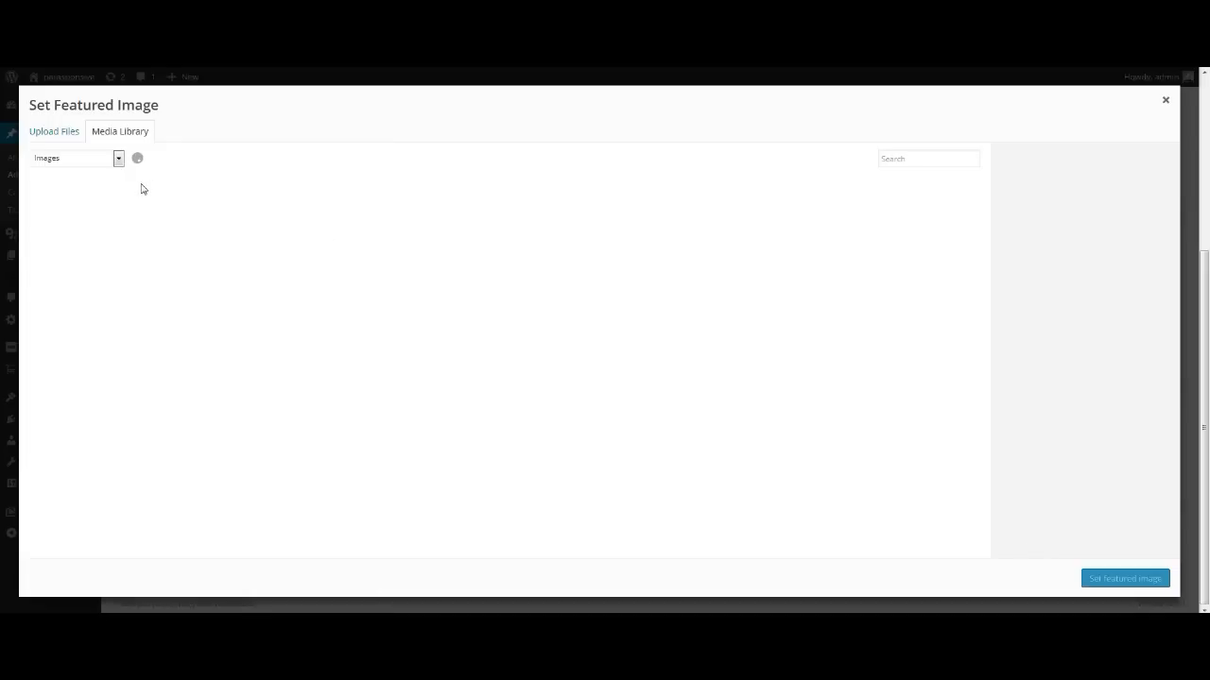
{"action": "left_click", "coordinate": [95, 210]}
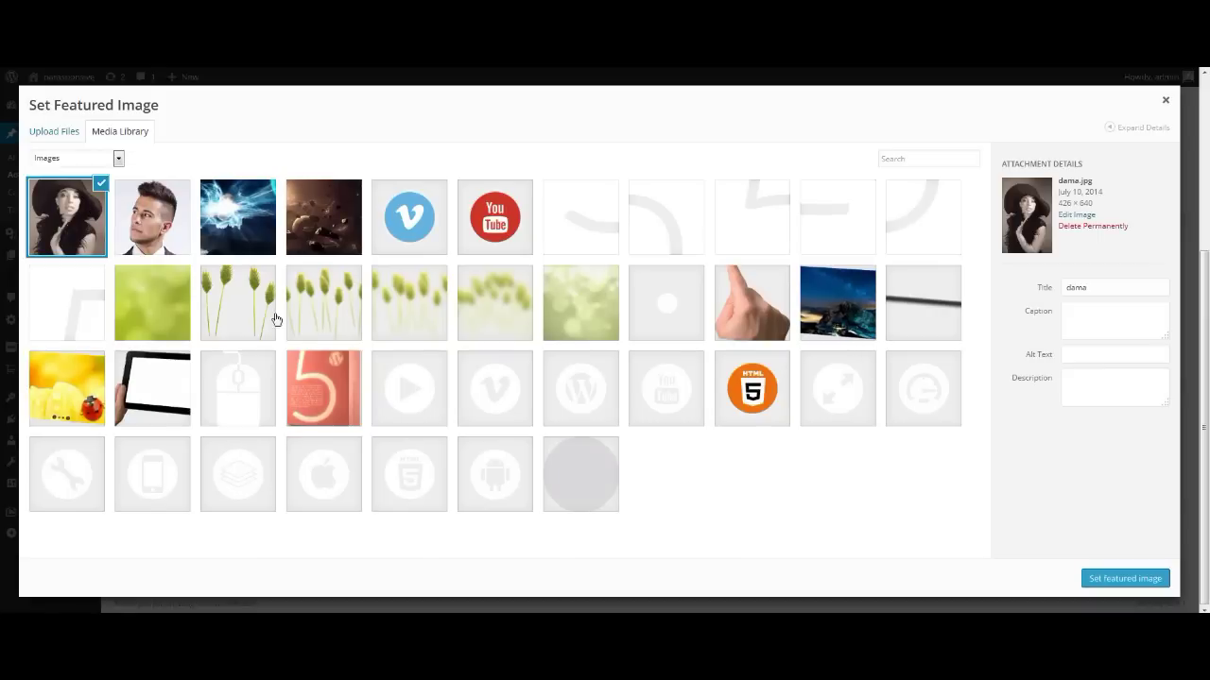
{"action": "left_click", "coordinate": [1134, 580]}
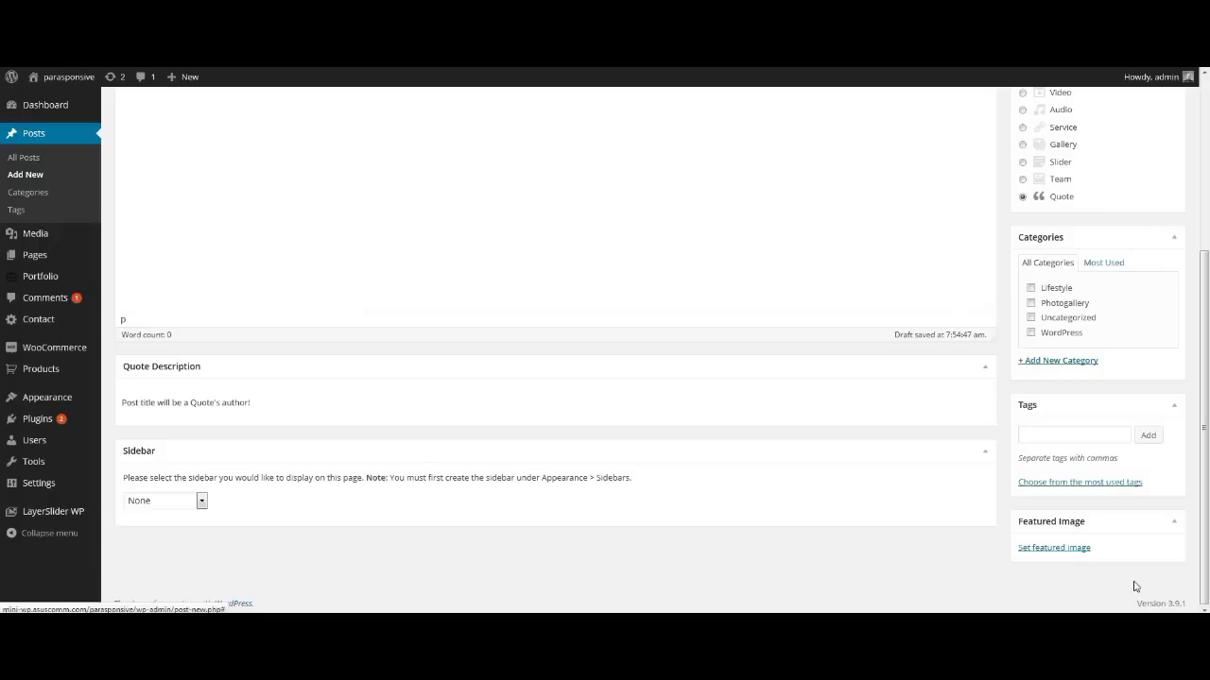
{"action": "scroll", "coordinate": [1056, 420], "scroll_direction": "up", "scroll_amount": 5}
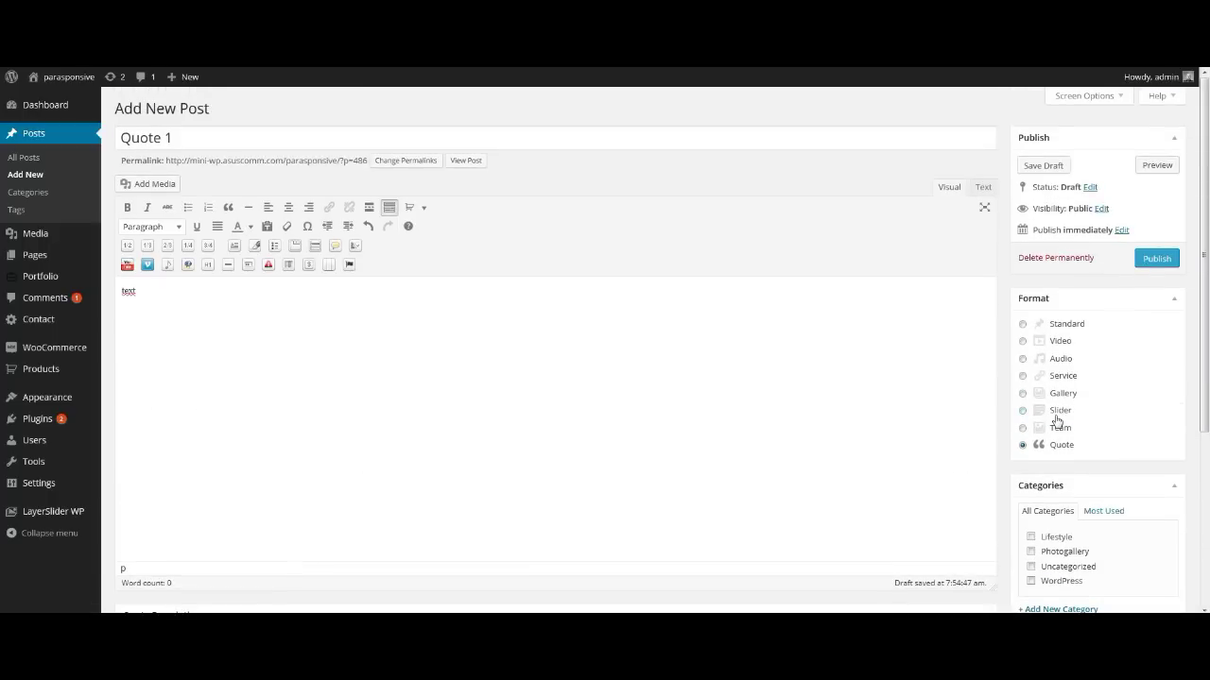
{"action": "scroll", "coordinate": [1185, 306], "scroll_direction": "down", "scroll_amount": 3}
{"action": "scroll", "coordinate": [1185, 306], "scroll_direction": "up", "scroll_amount": 3}
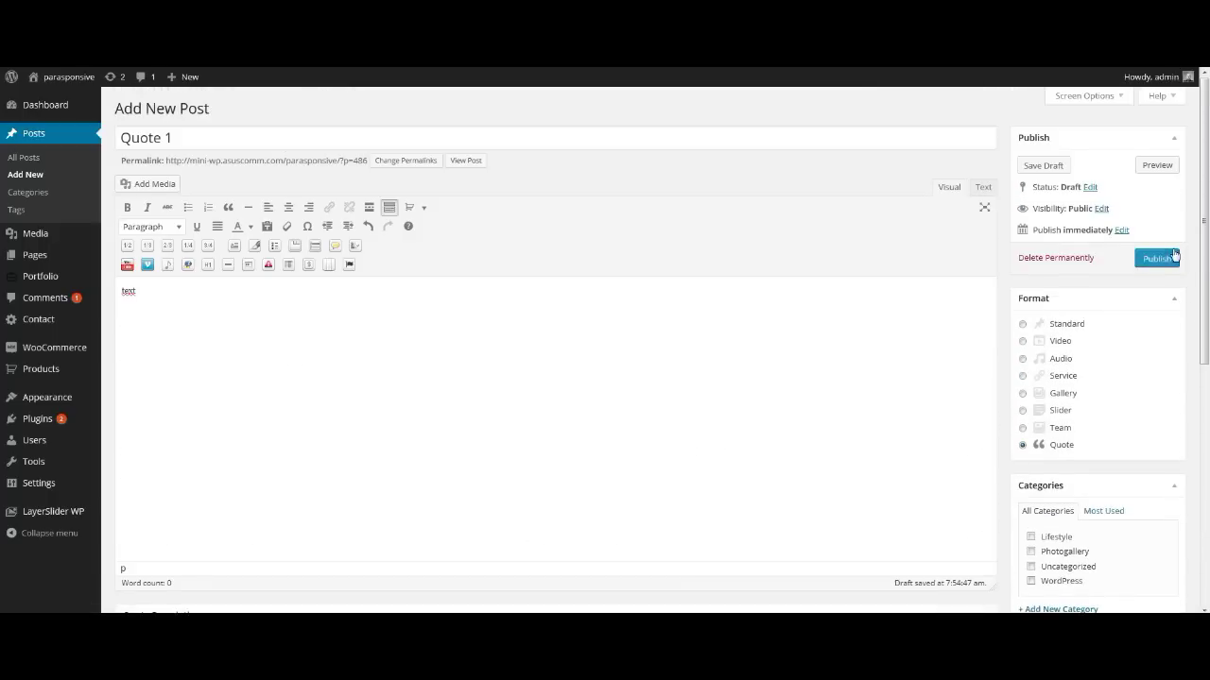
{"action": "left_click", "coordinate": [1173, 257]}
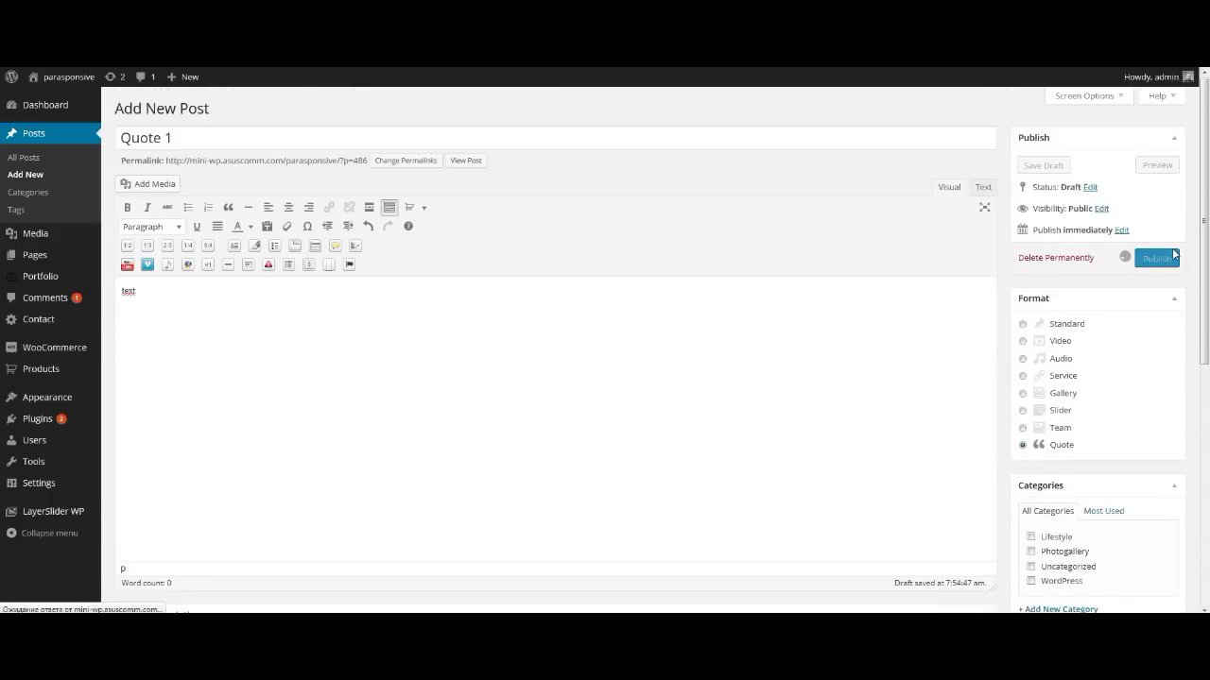
{"action": "mouse_move", "coordinate": [48, 257]}
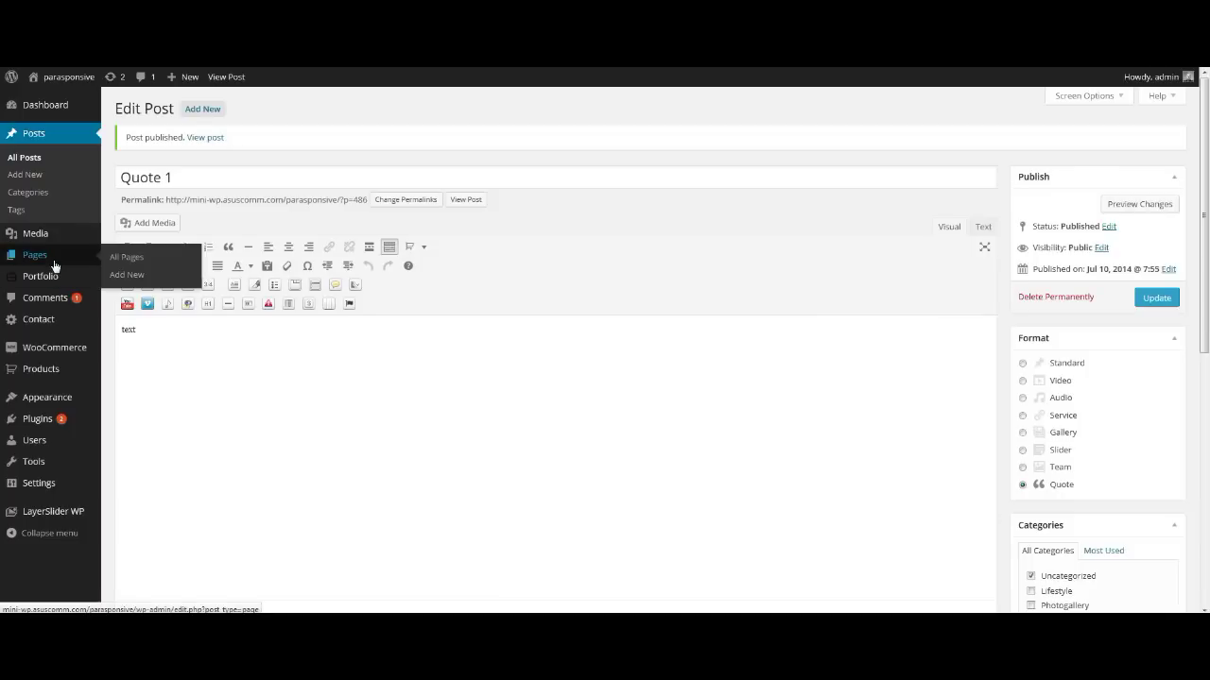
Create a new page titled 'table 1' using the Pricing Table 3 columns template
{"action": "left_click", "coordinate": [117, 276]}
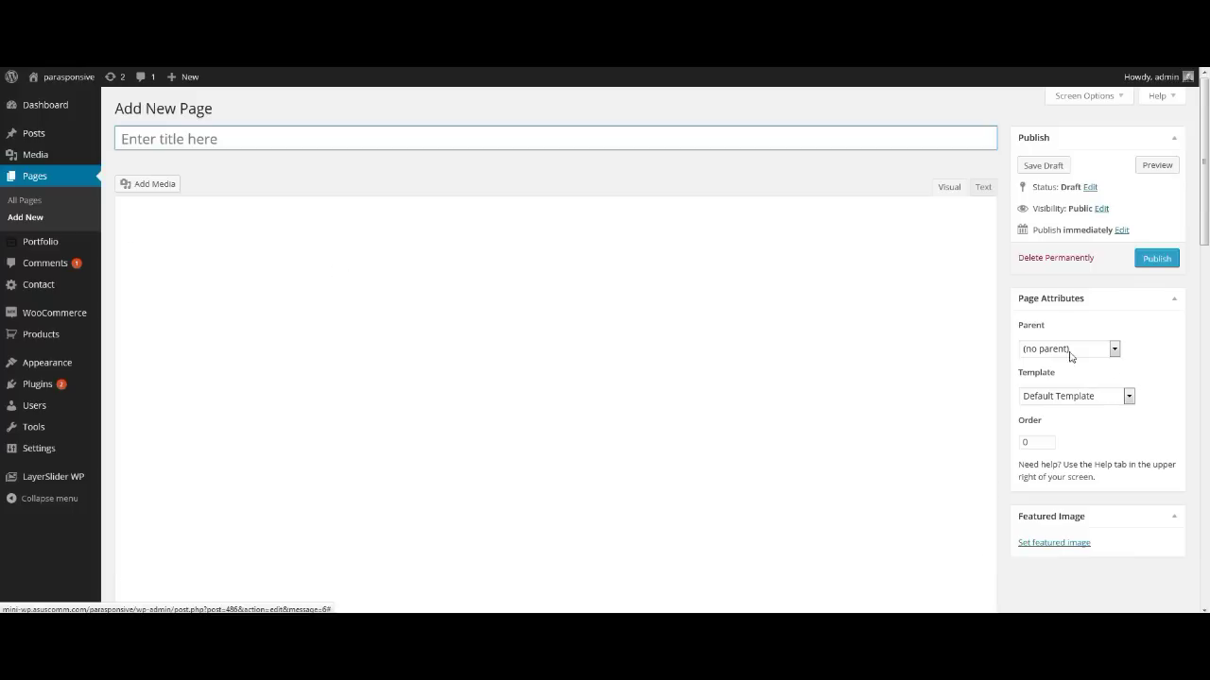
{"action": "left_click", "coordinate": [1129, 396]}
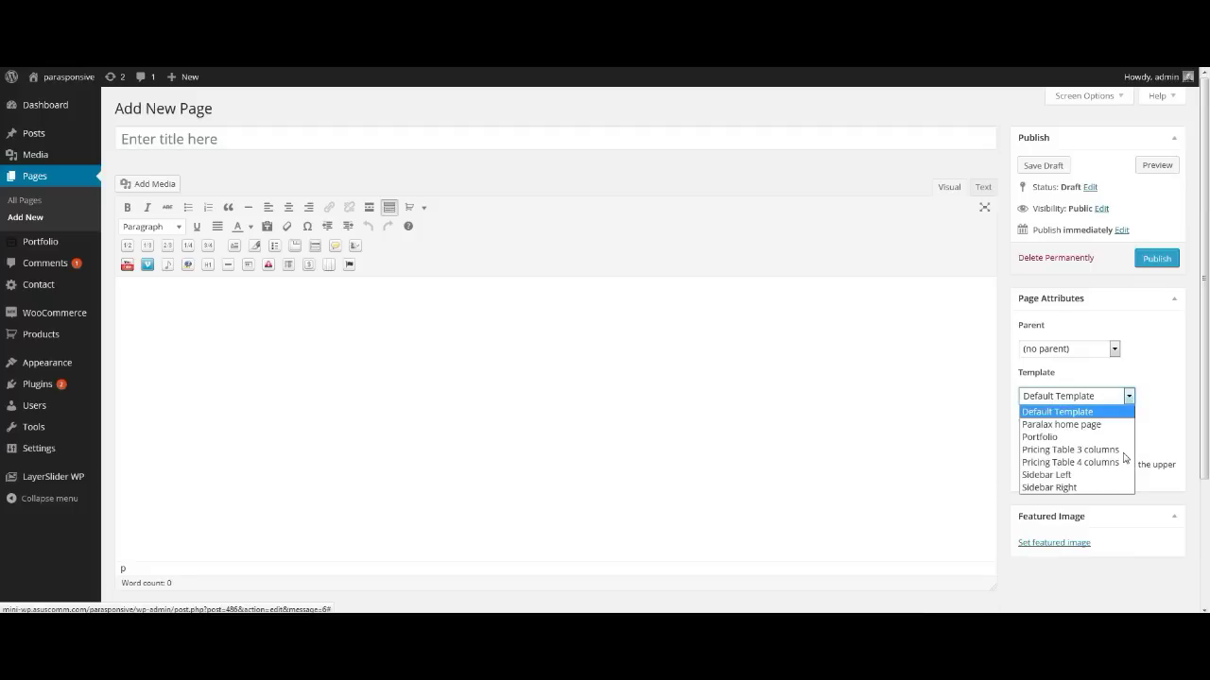
{"action": "left_click", "coordinate": [1116, 451]}
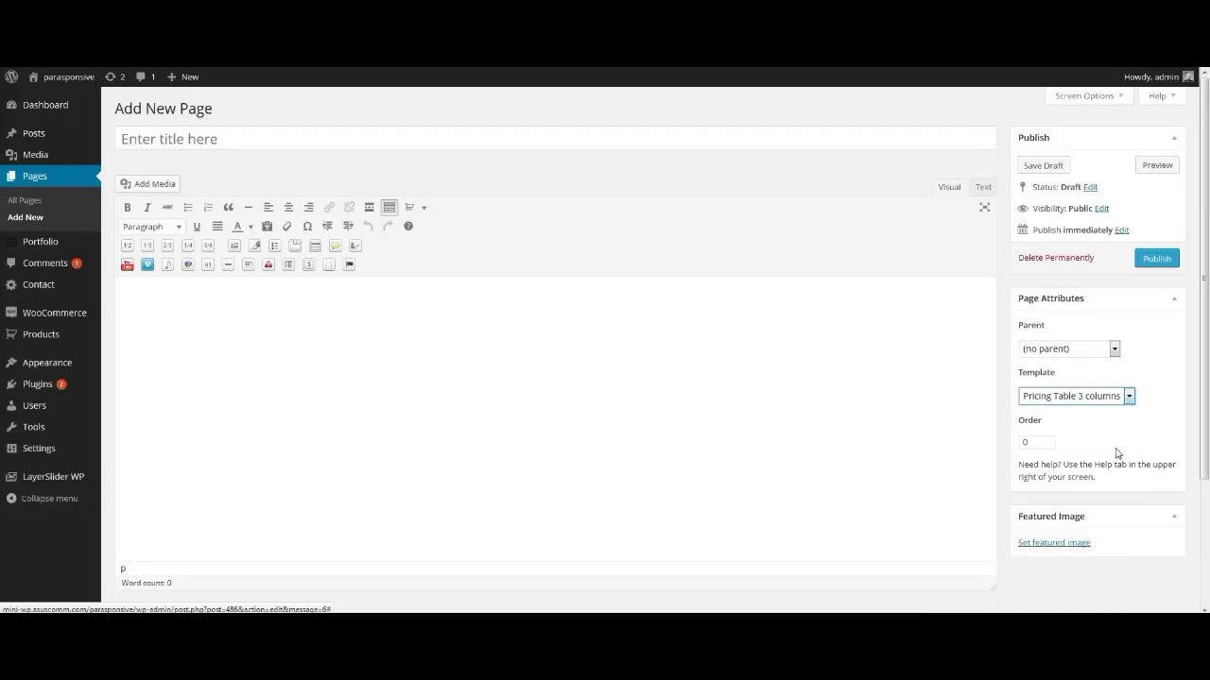
{"action": "left_click", "coordinate": [477, 141]}
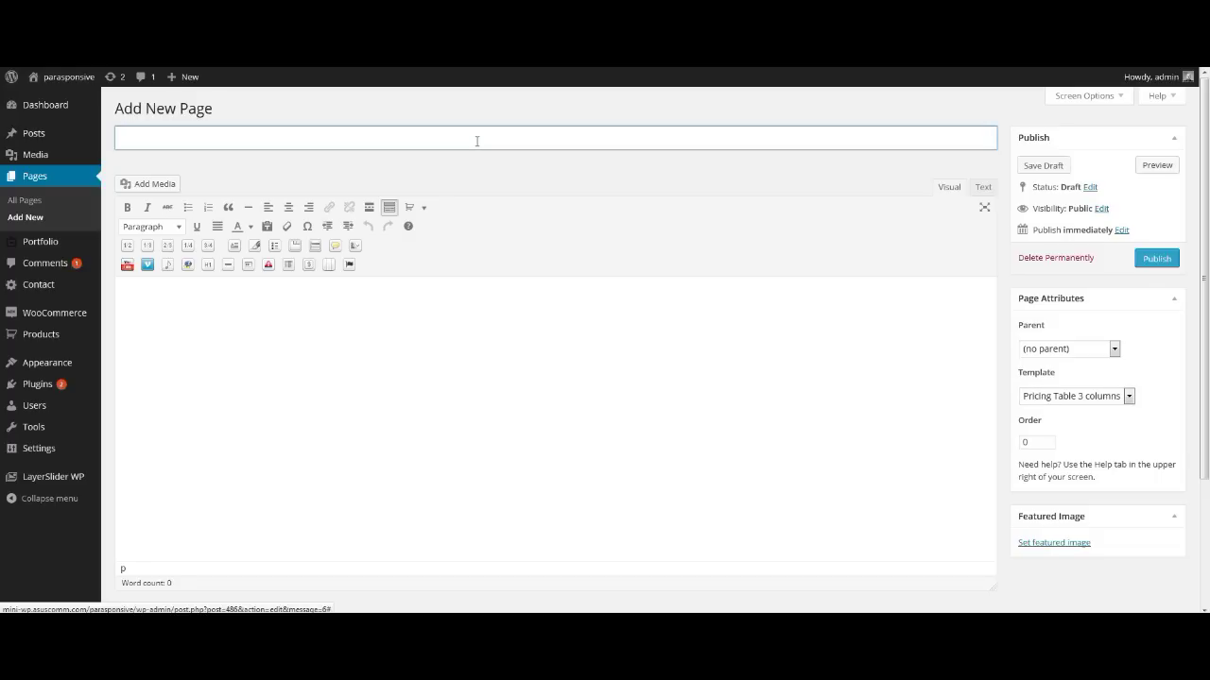
{"action": "type", "text": "table 1"}
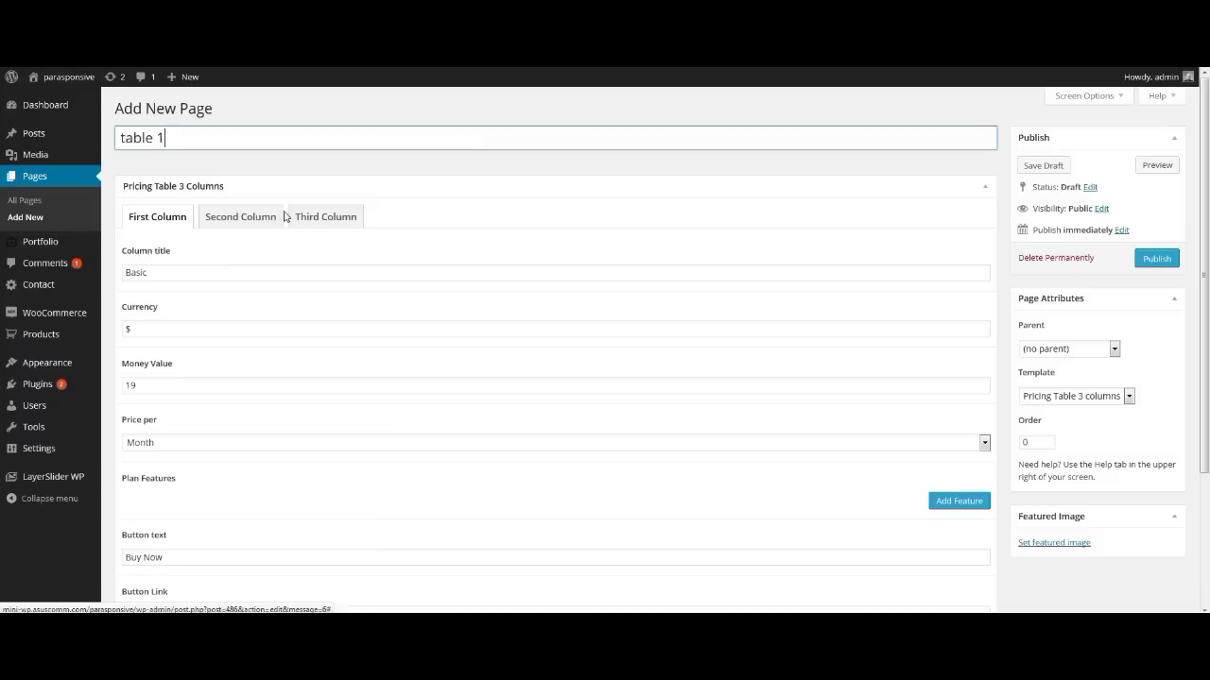
Review the second and third pricing column settings, then publish the page
{"action": "left_click", "coordinate": [231, 219]}
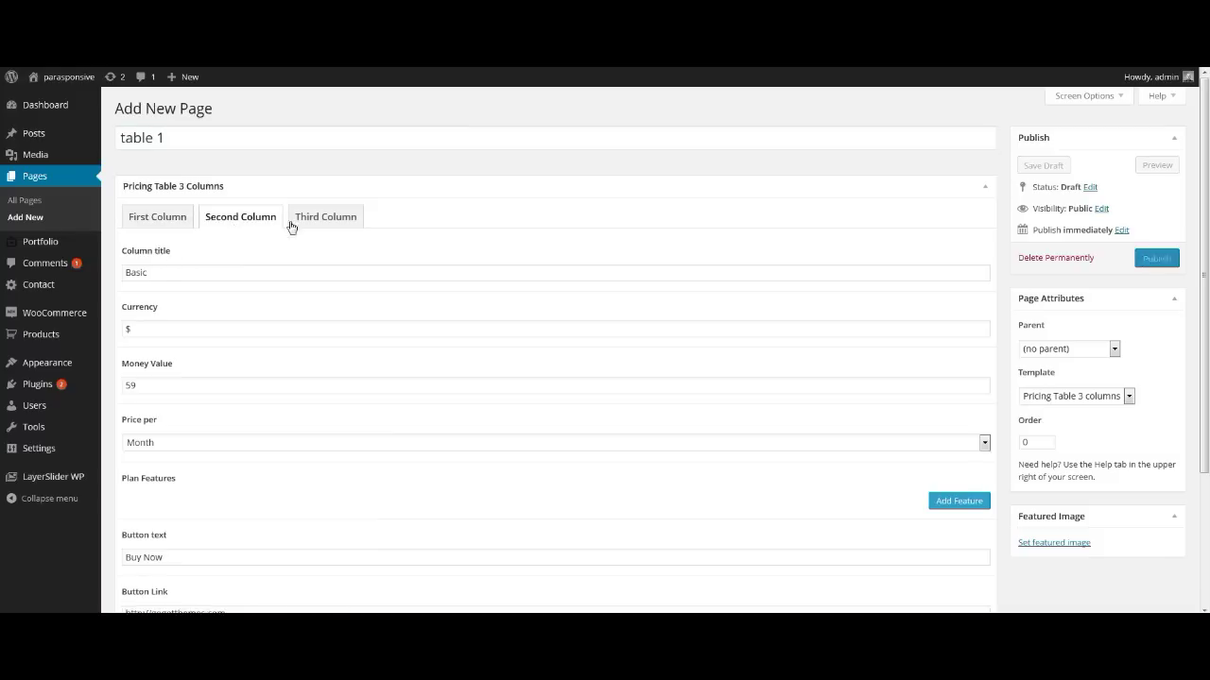
{"action": "left_click", "coordinate": [326, 218]}
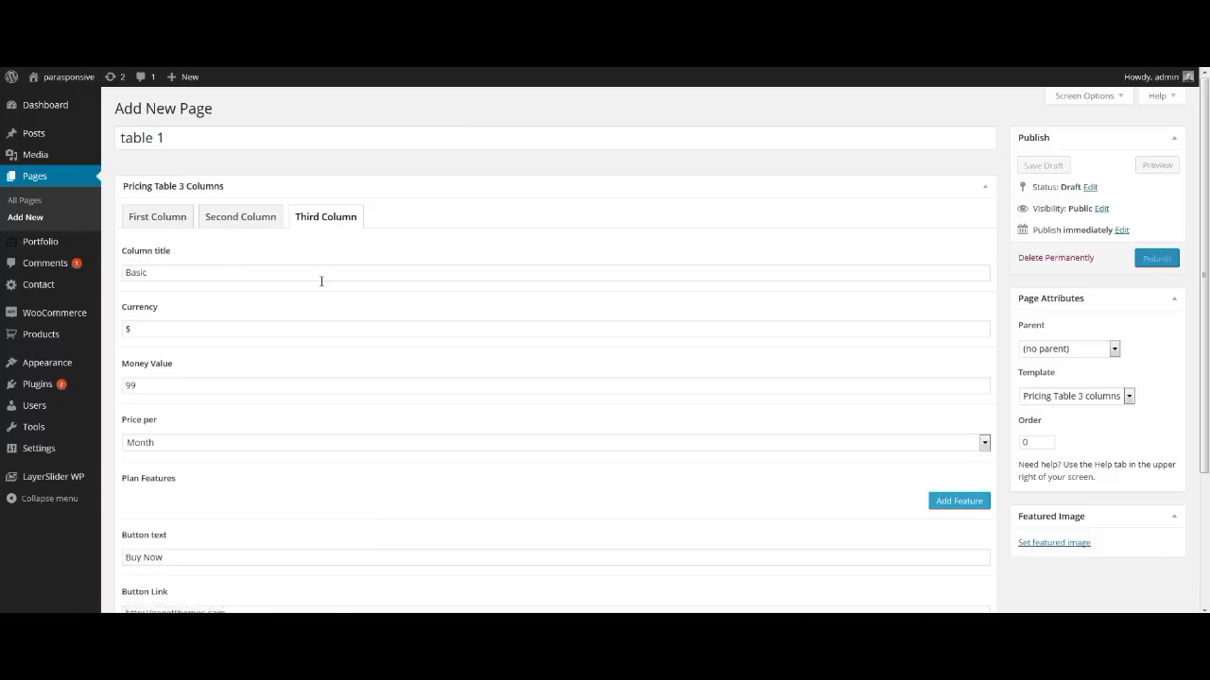
{"action": "scroll", "coordinate": [323, 280], "scroll_direction": "down", "scroll_amount": 3}
{"action": "scroll", "coordinate": [329, 296], "scroll_direction": "up", "scroll_amount": 3}
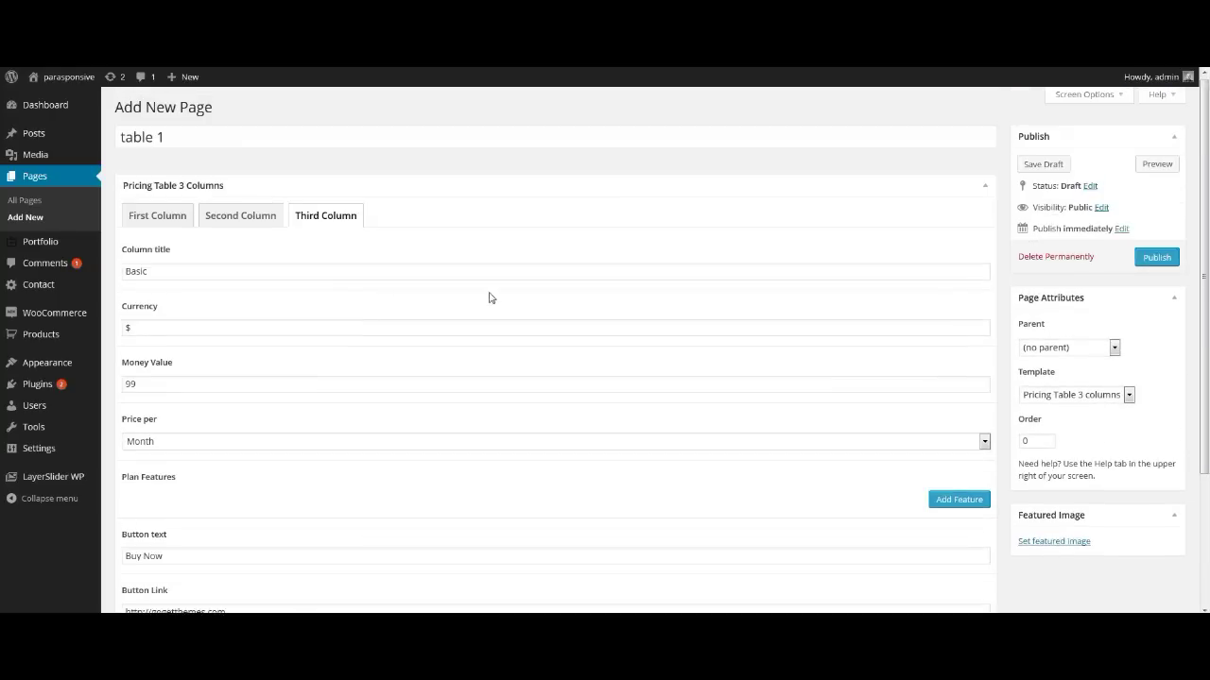
{"action": "left_click", "coordinate": [1155, 259]}
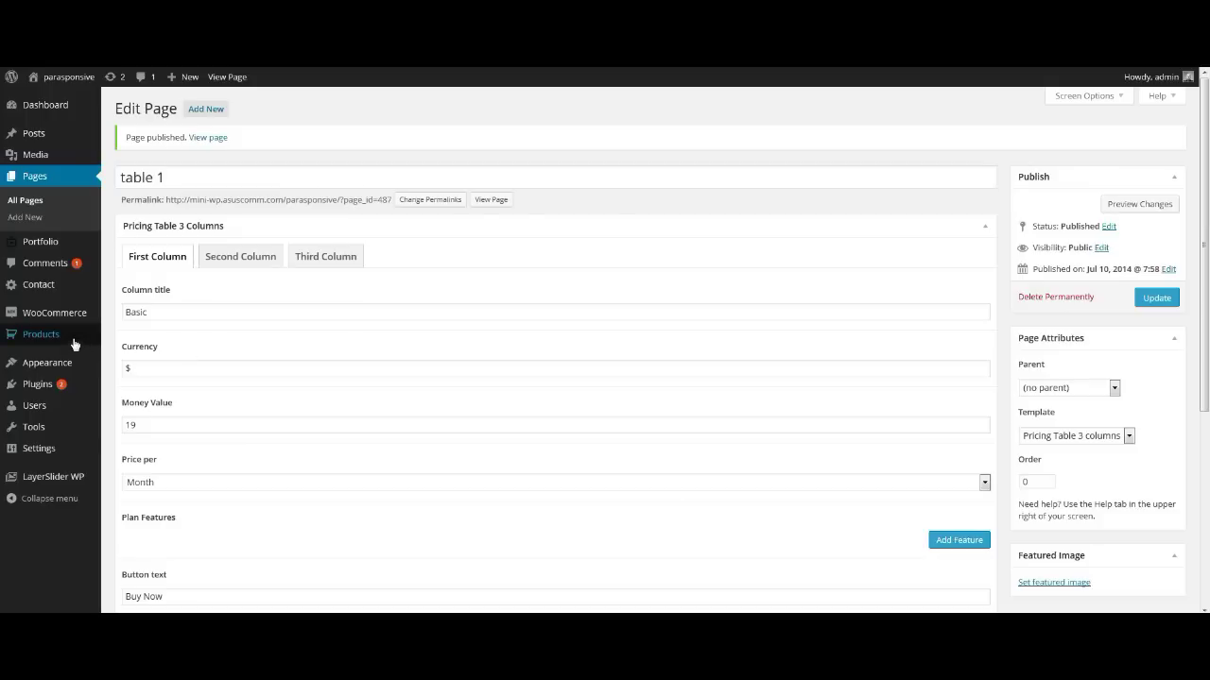
Create a new WooCommerce product named 'Product' with regular price 15 and a description
{"action": "mouse_move", "coordinate": [73, 342]}
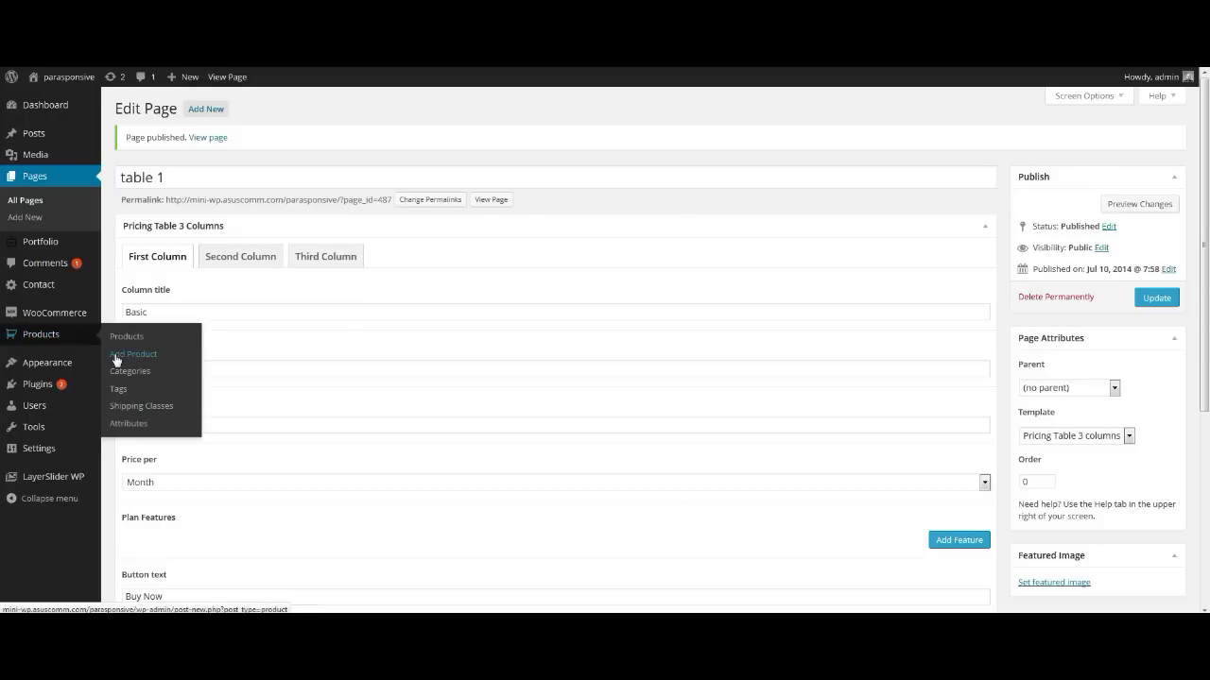
{"action": "left_click", "coordinate": [118, 354]}
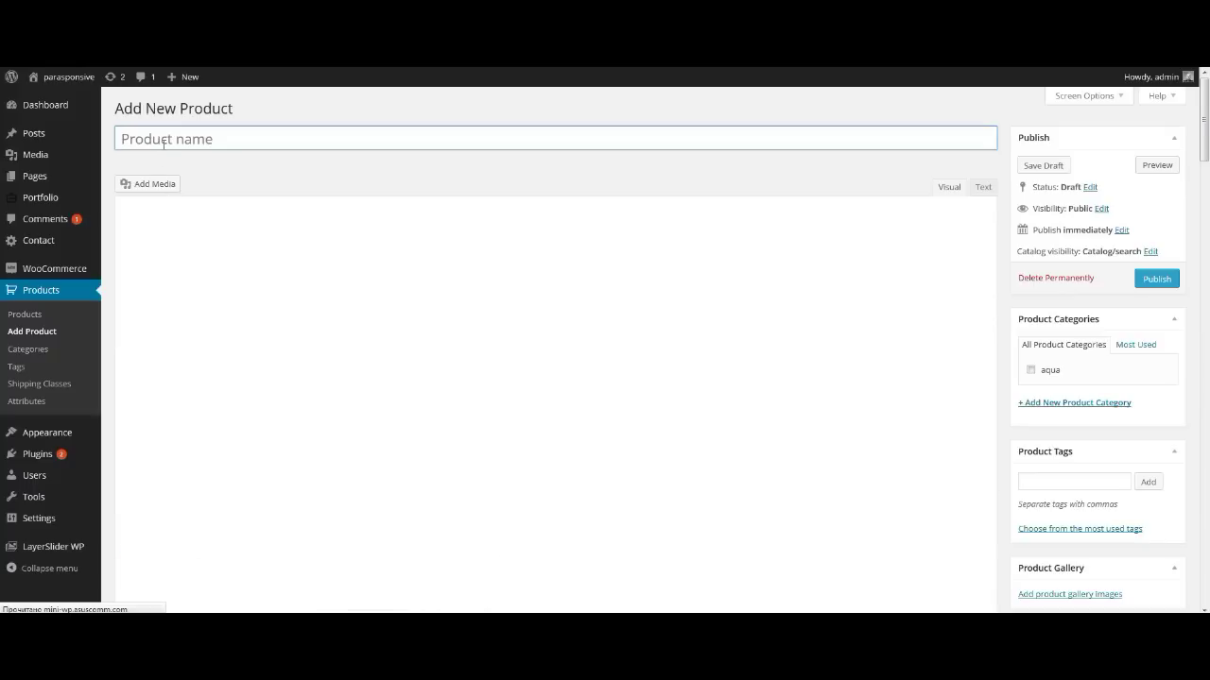
{"action": "left_click", "coordinate": [164, 144]}
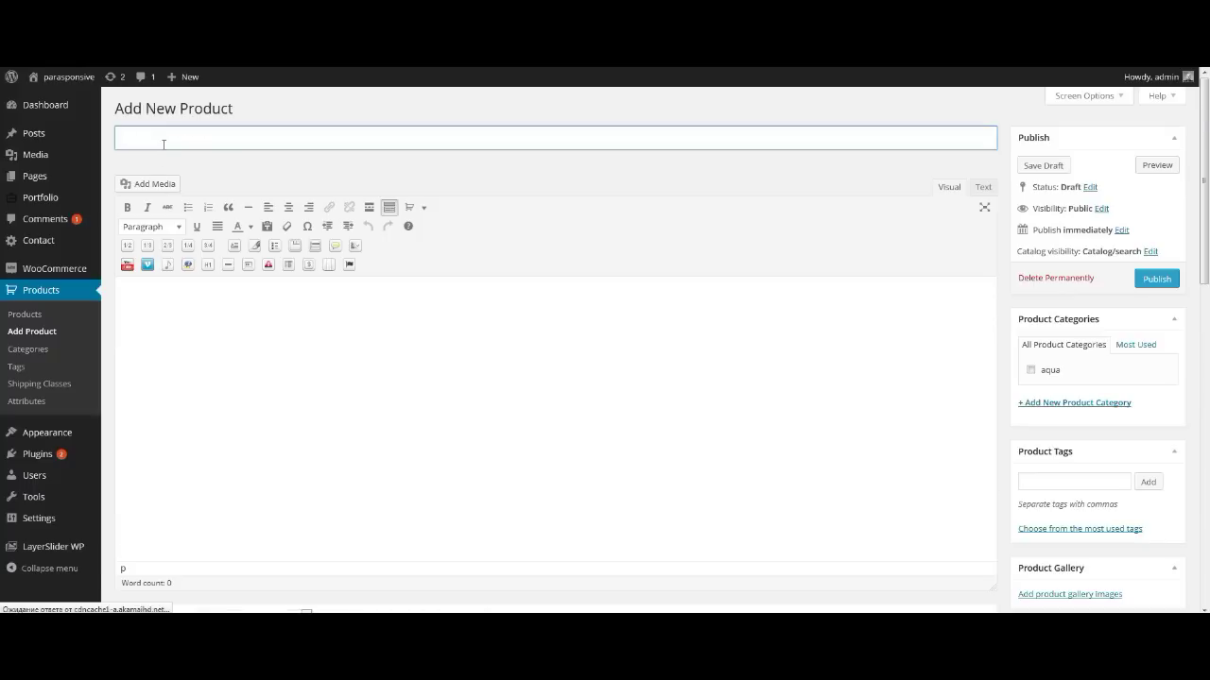
{"action": "type", "text": "Product"}
{"action": "scroll", "coordinate": [254, 332], "scroll_direction": "down", "scroll_amount": 4}
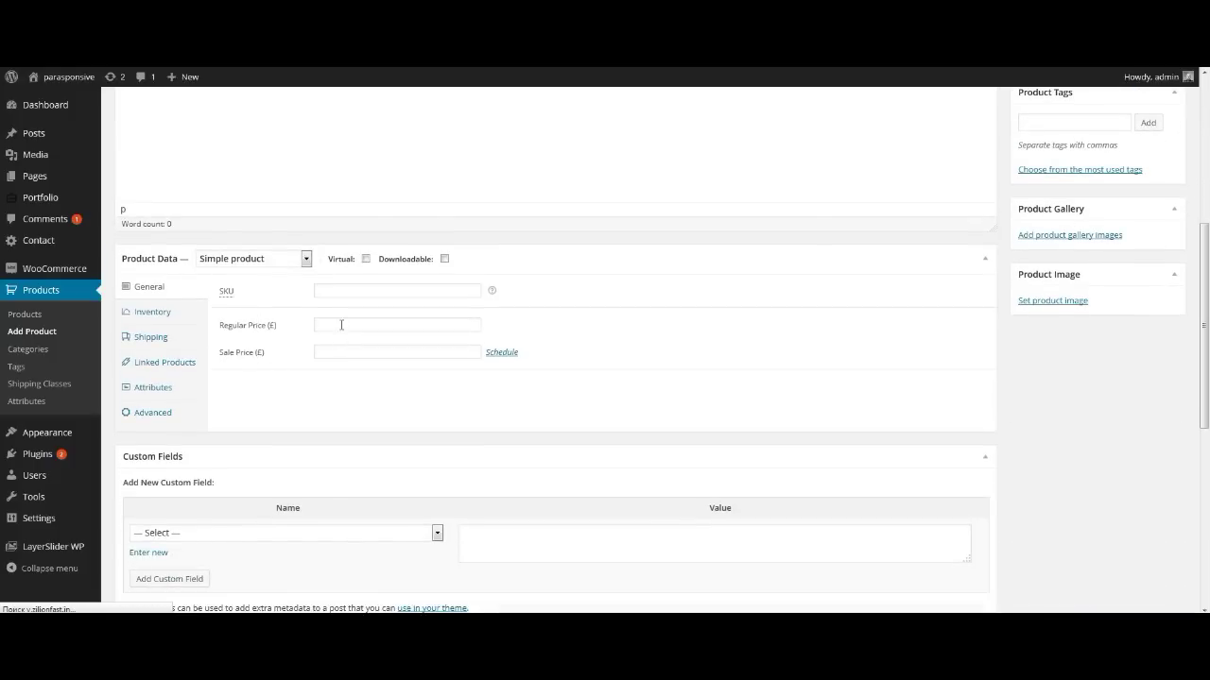
{"action": "left_click", "coordinate": [342, 324]}
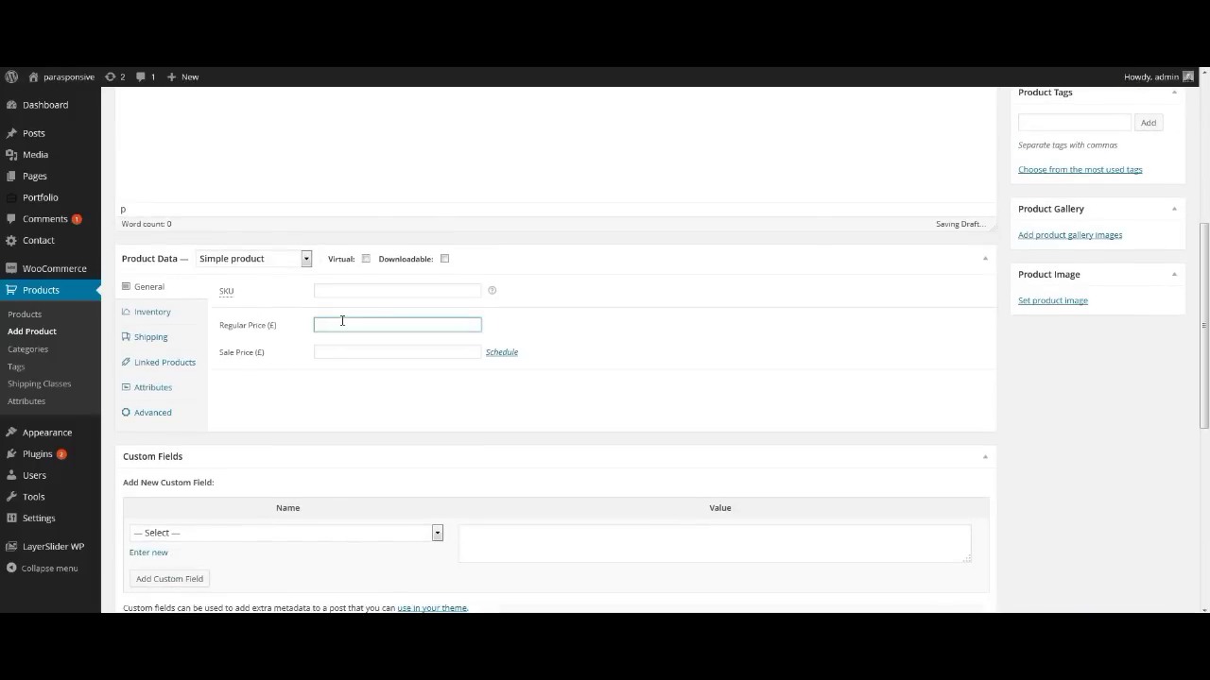
{"action": "scroll", "coordinate": [346, 375], "scroll_direction": "down", "scroll_amount": 5}
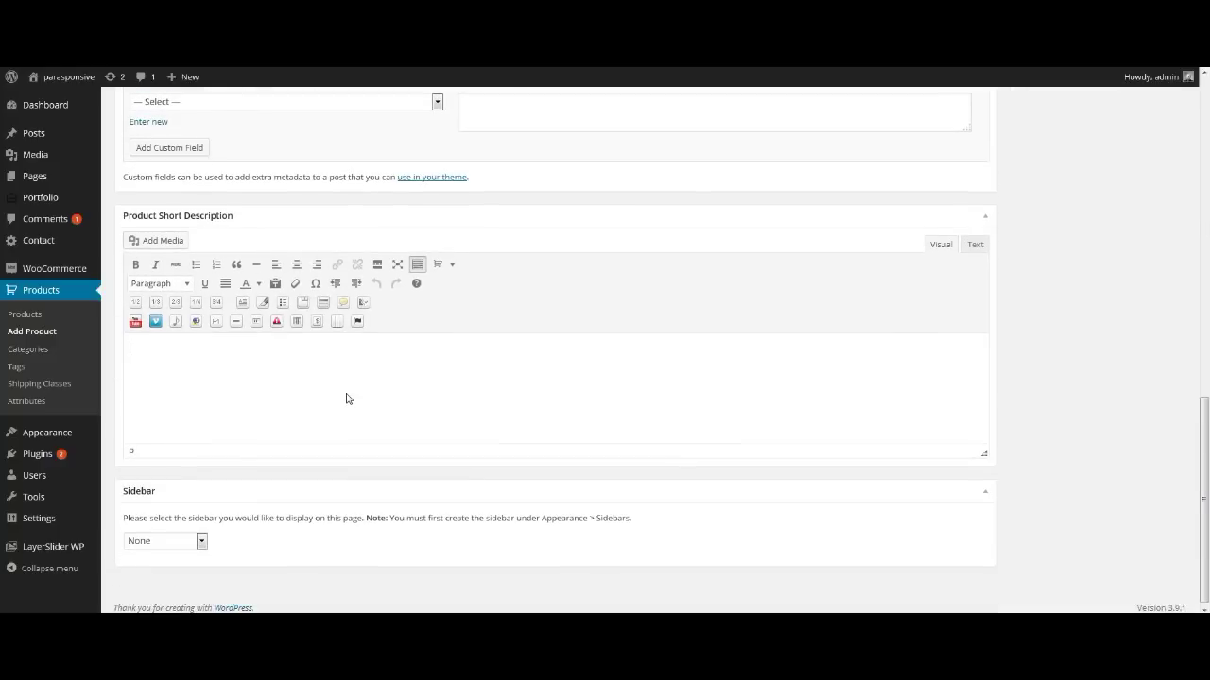
{"action": "type", "text": "description"}
Set the orange HTML5 image as the product image and publish the product
{"action": "scroll", "coordinate": [730, 405], "scroll_direction": "up", "scroll_amount": 3}
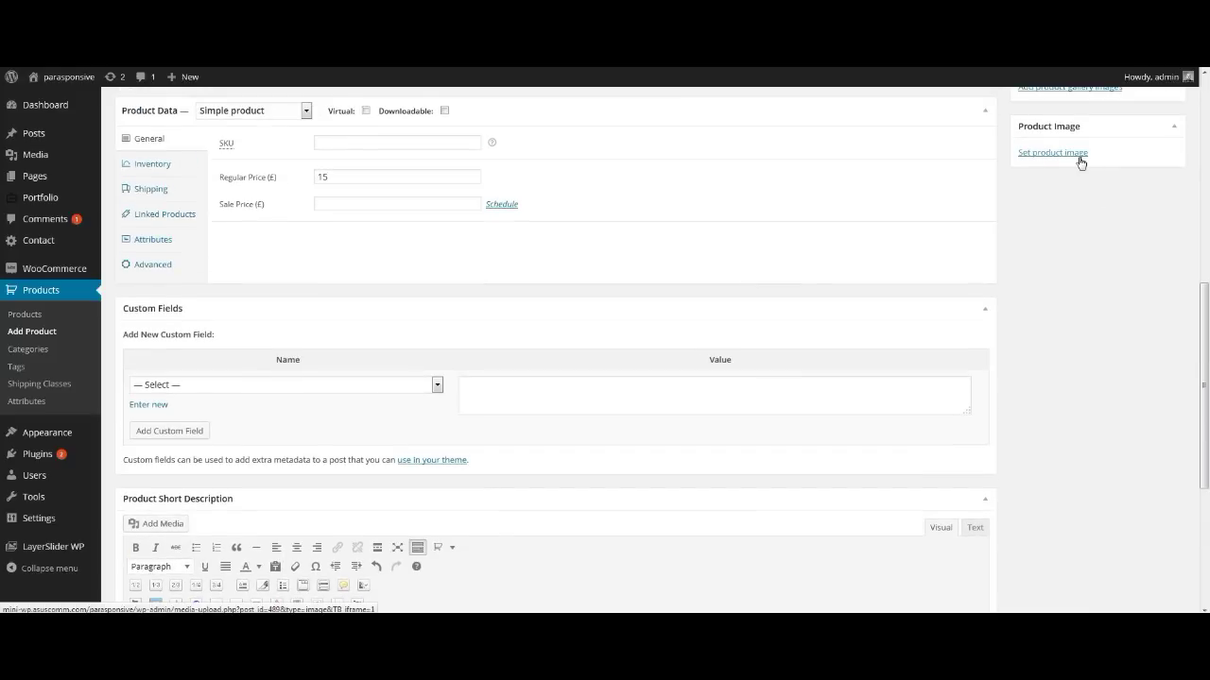
{"action": "left_click", "coordinate": [1081, 163]}
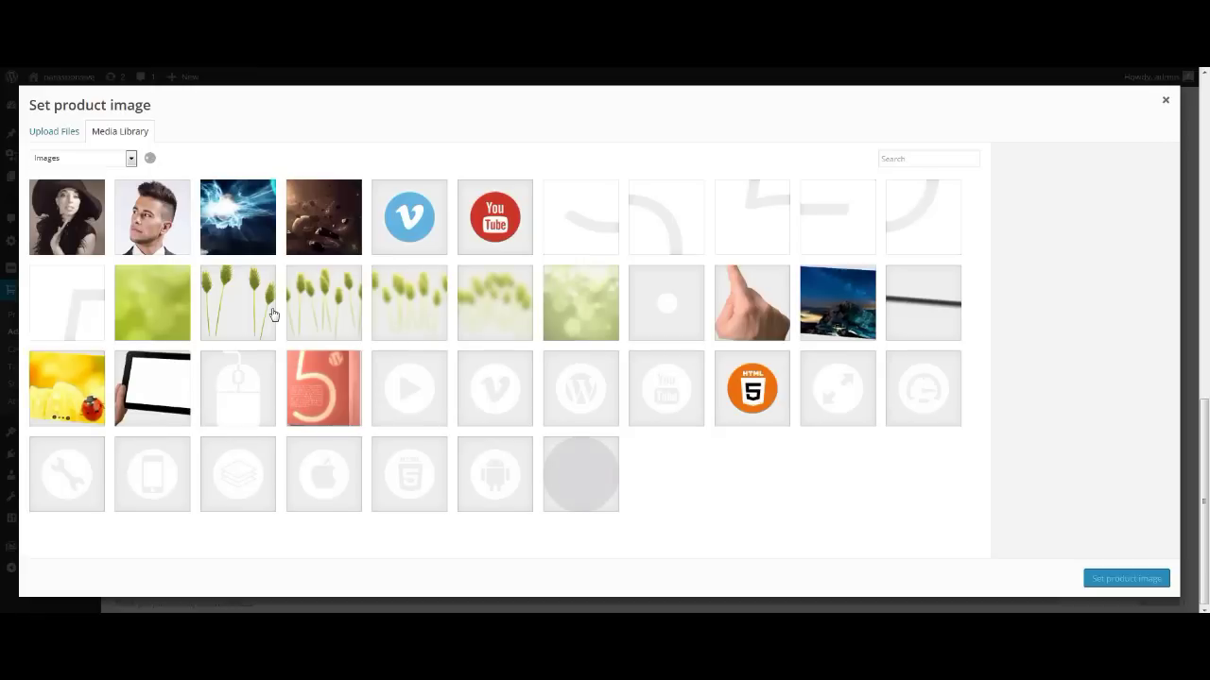
{"action": "left_click", "coordinate": [777, 395]}
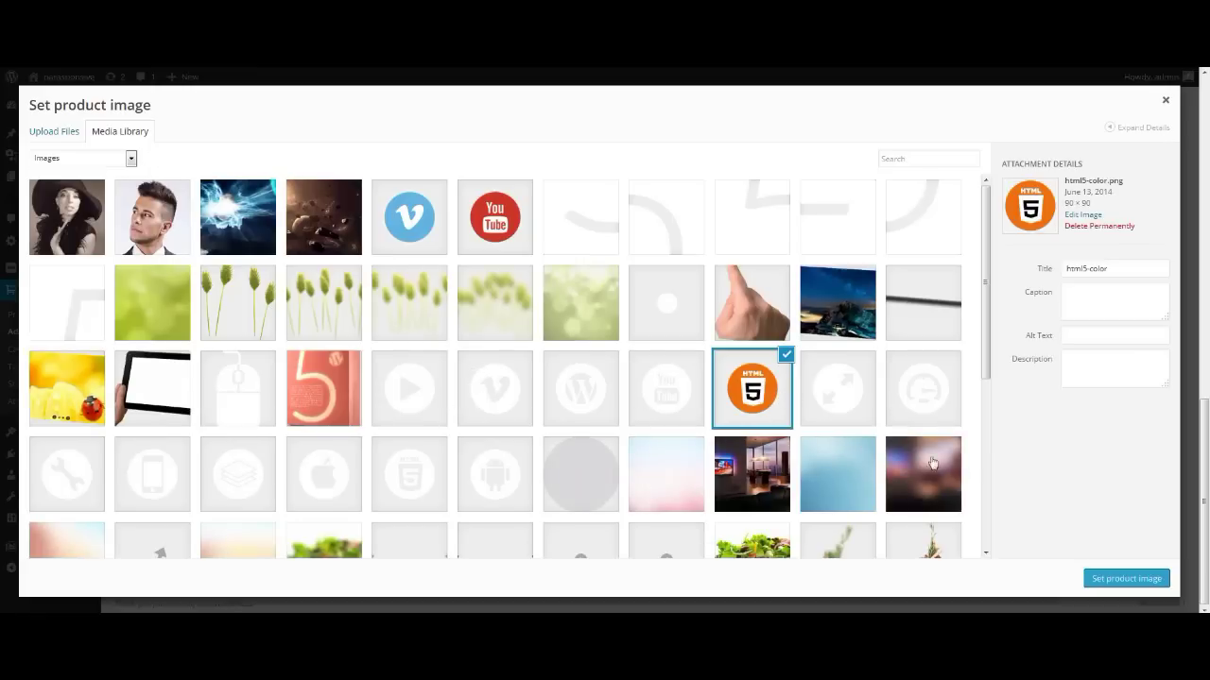
{"action": "left_click", "coordinate": [1110, 578]}
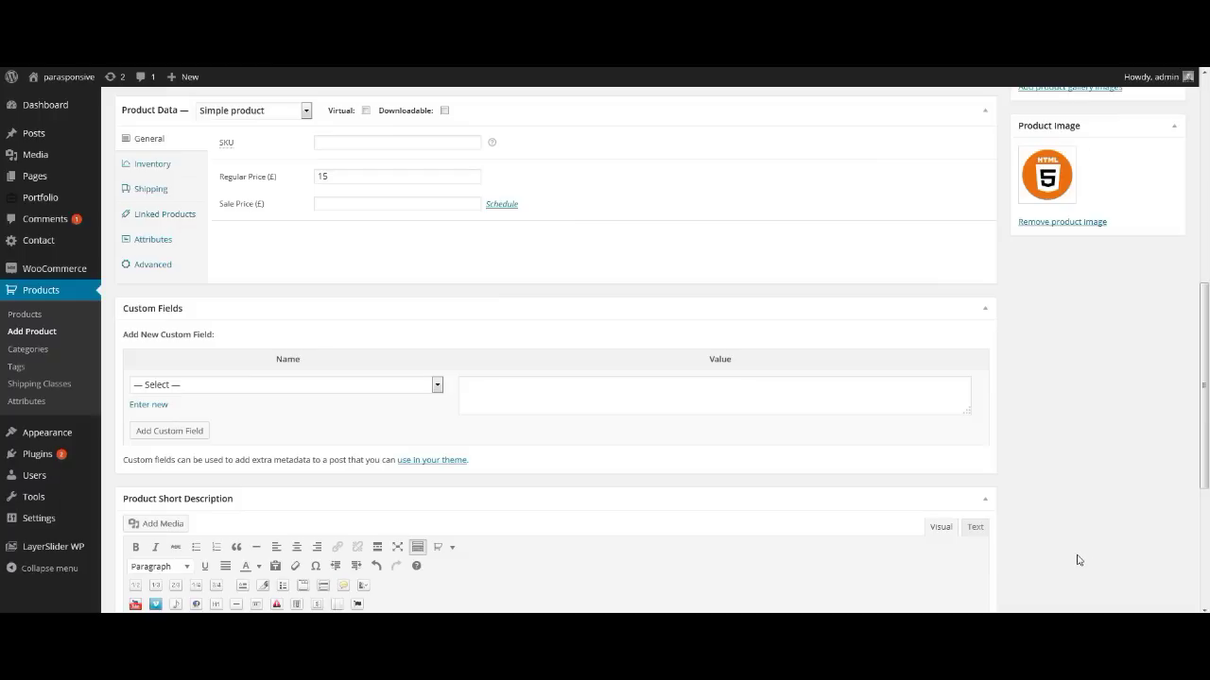
{"action": "scroll", "coordinate": [1075, 558], "scroll_direction": "up", "scroll_amount": 5}
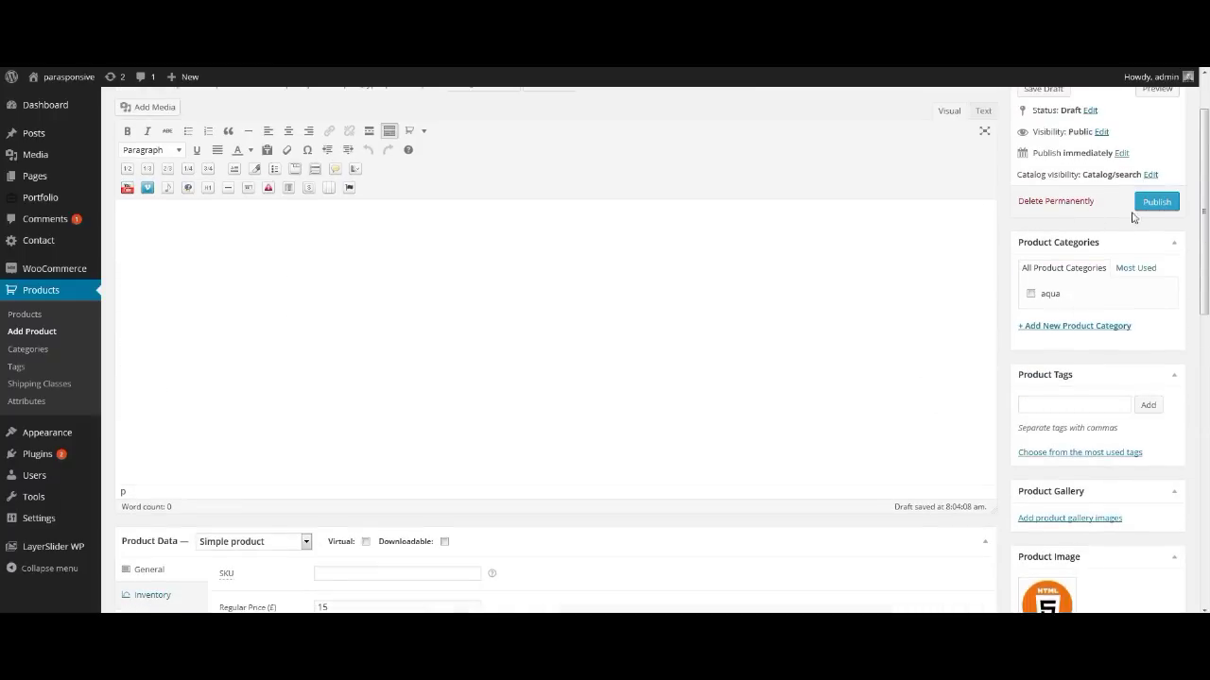
{"action": "left_click", "coordinate": [1142, 203]}
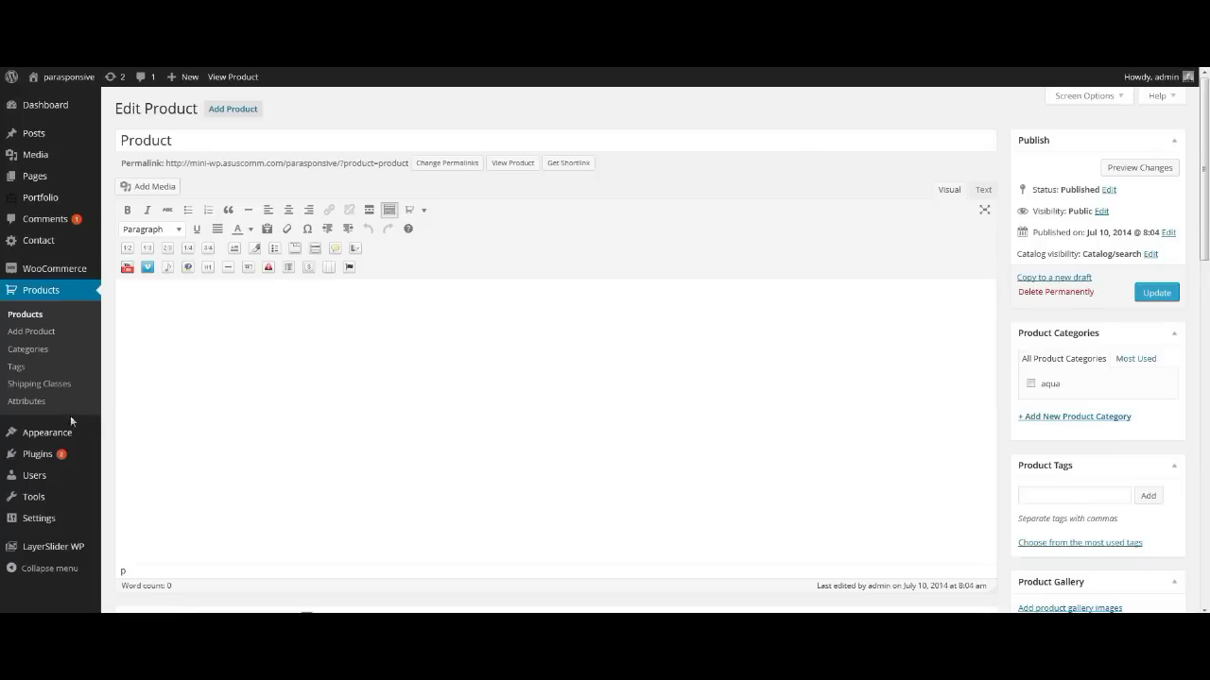
Add Shop, Logout, Checkout → Pay and Order Received to the menu, assign Top Navigation, and save
{"action": "mouse_move", "coordinate": [59, 431]}
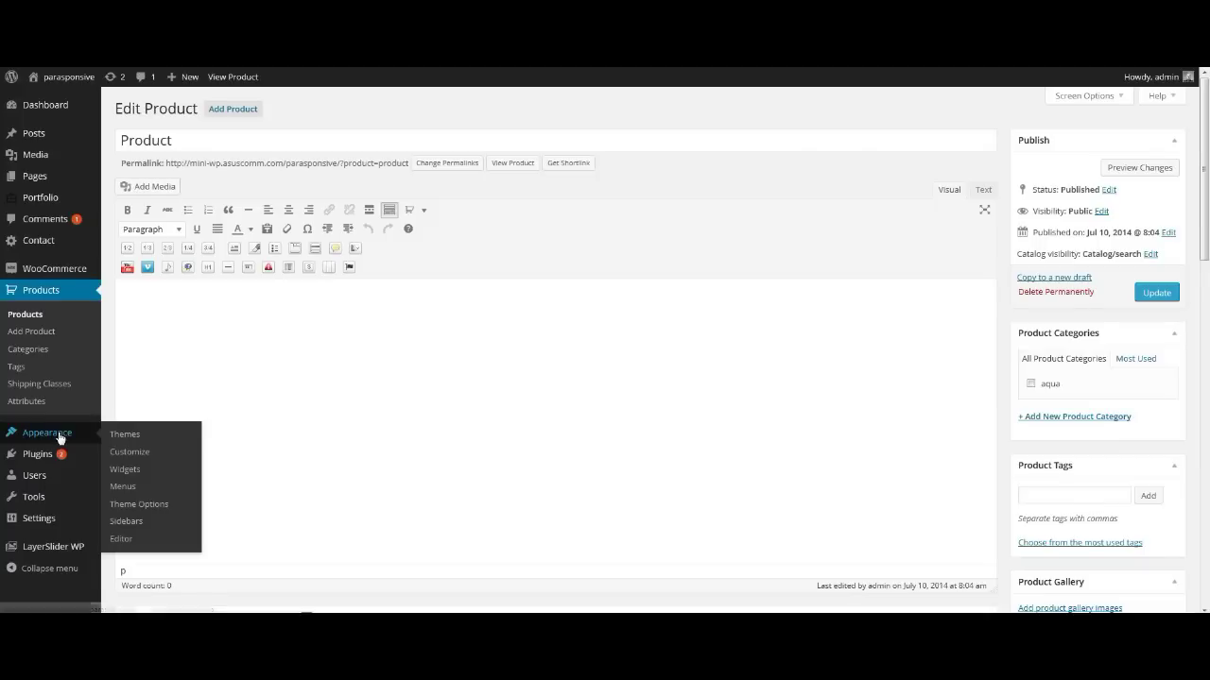
{"action": "left_click", "coordinate": [126, 487]}
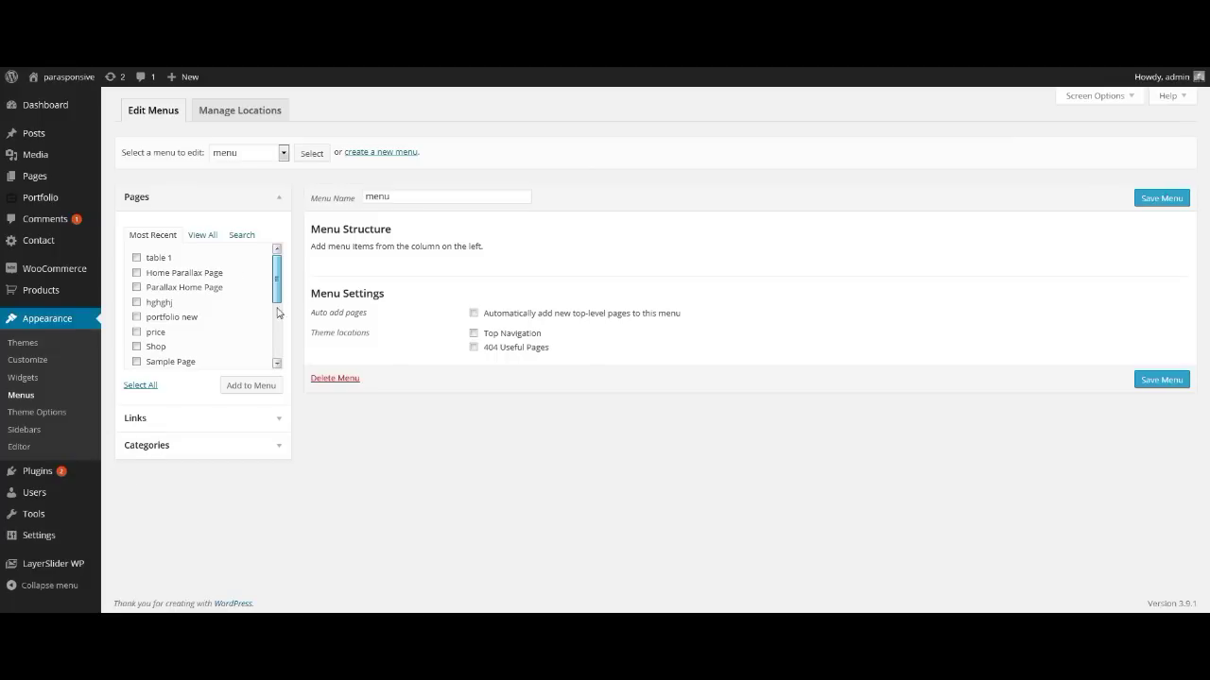
{"action": "scroll", "coordinate": [277, 331], "scroll_direction": "down", "scroll_amount": 1}
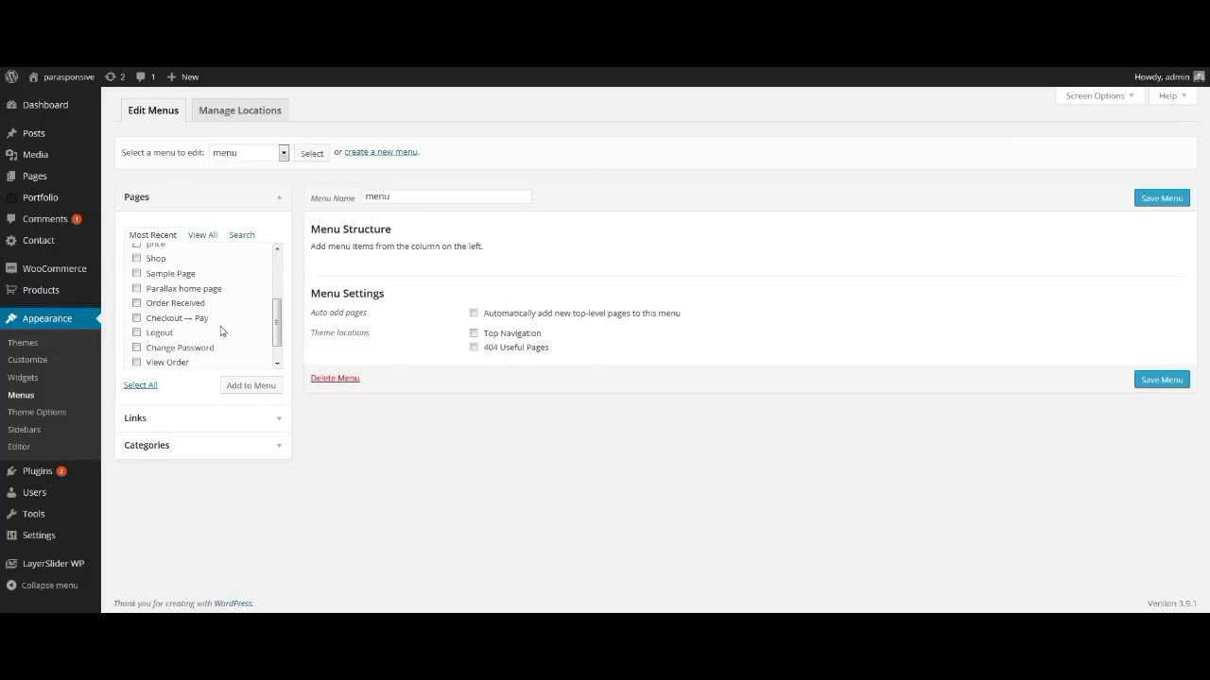
{"action": "left_click", "coordinate": [136, 258]}
{"action": "left_click", "coordinate": [136, 332]}
{"action": "left_click", "coordinate": [136, 318]}
{"action": "left_click", "coordinate": [136, 303]}
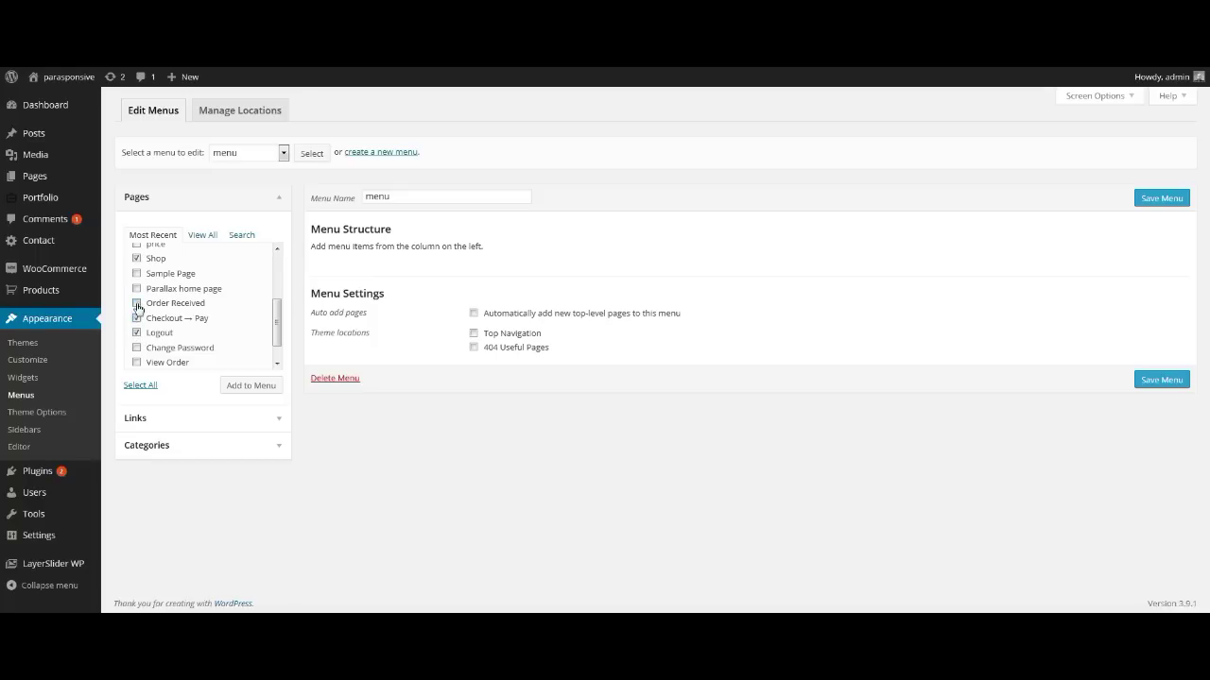
{"action": "left_click", "coordinate": [252, 388]}
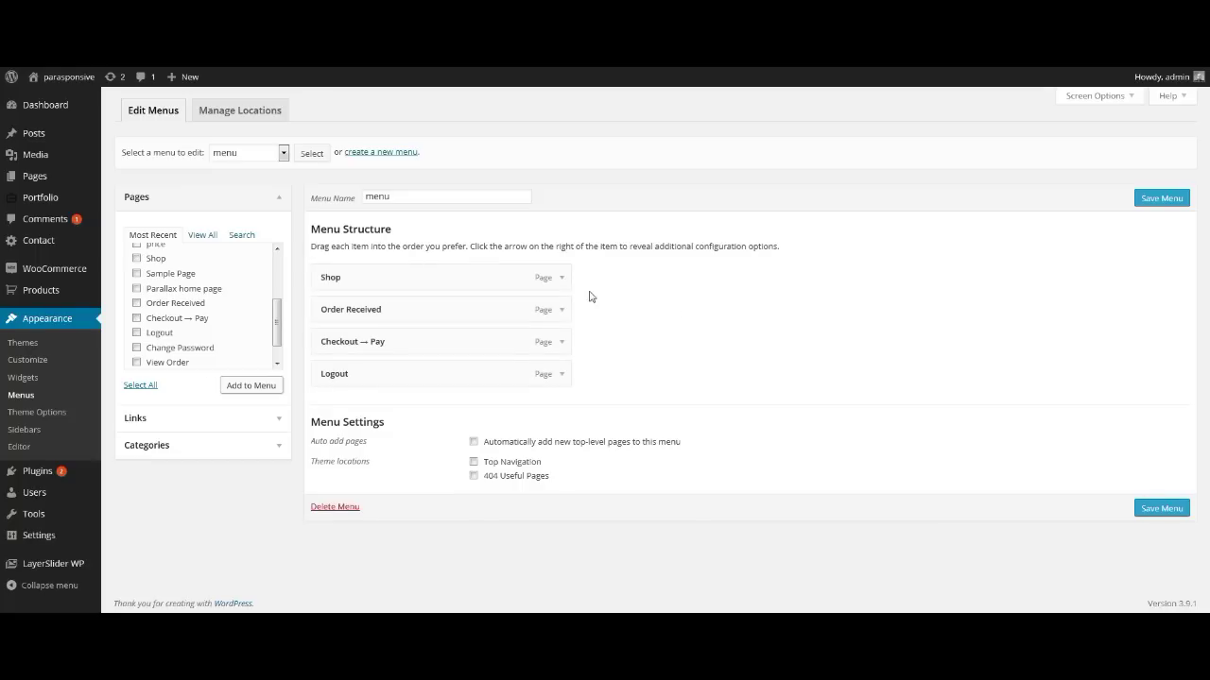
{"action": "left_click", "coordinate": [523, 462]}
{"action": "left_click", "coordinate": [1162, 510]}
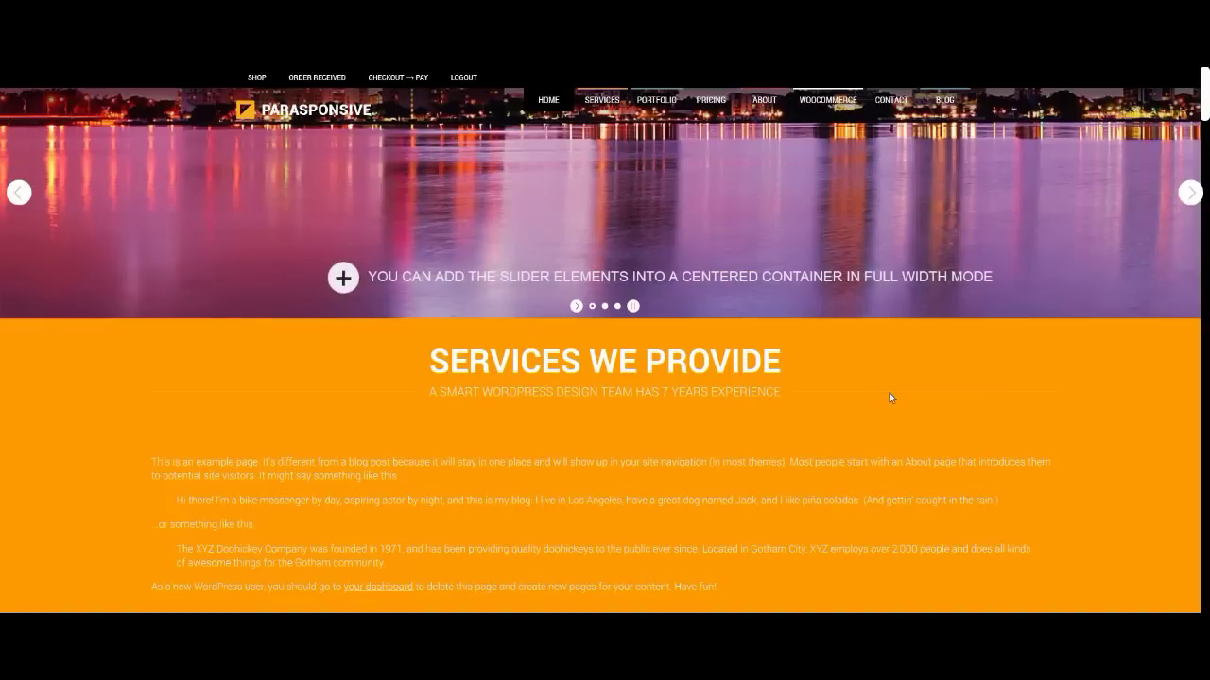
Jump to the Services and Portfolio sections and scroll through the portfolio
{"action": "left_click", "coordinate": [614, 105]}
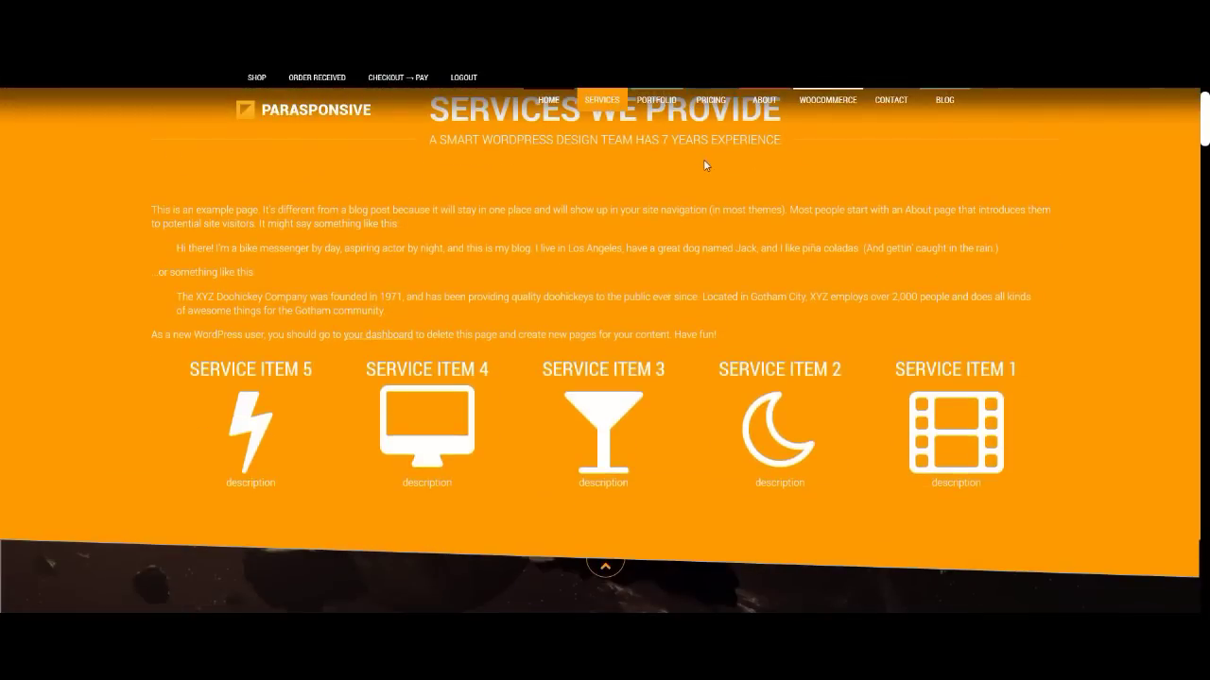
{"action": "left_click", "coordinate": [665, 101]}
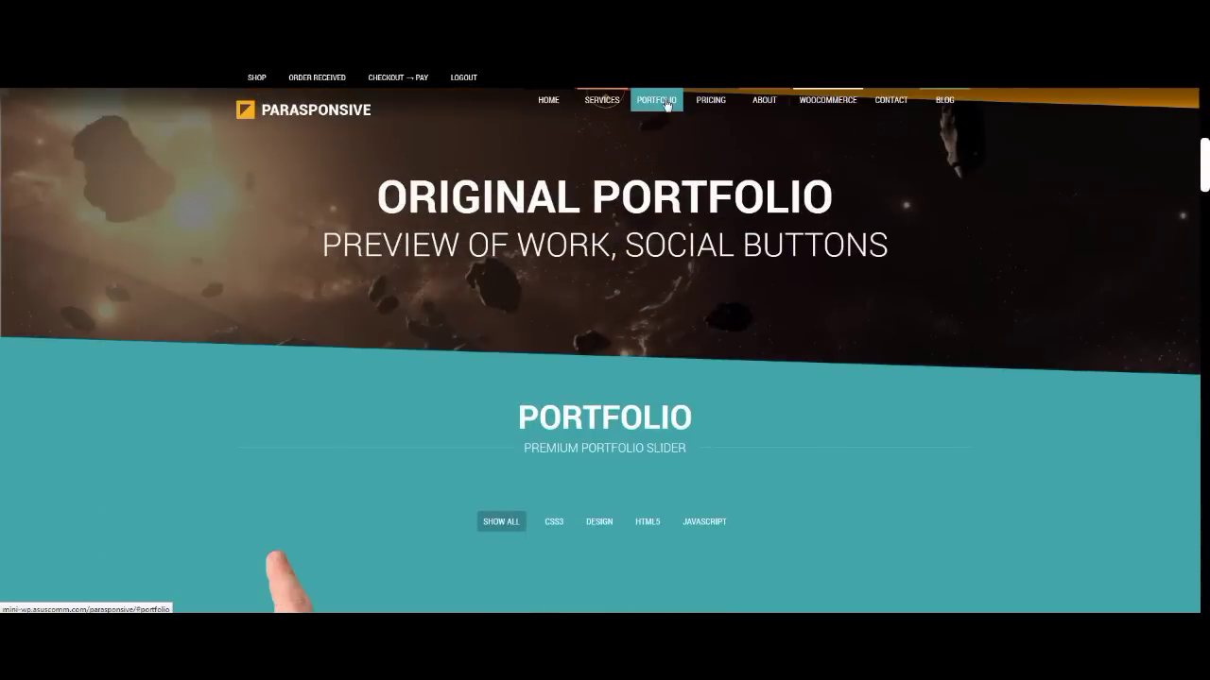
{"action": "scroll", "coordinate": [771, 263], "scroll_direction": "down", "scroll_amount": 2}
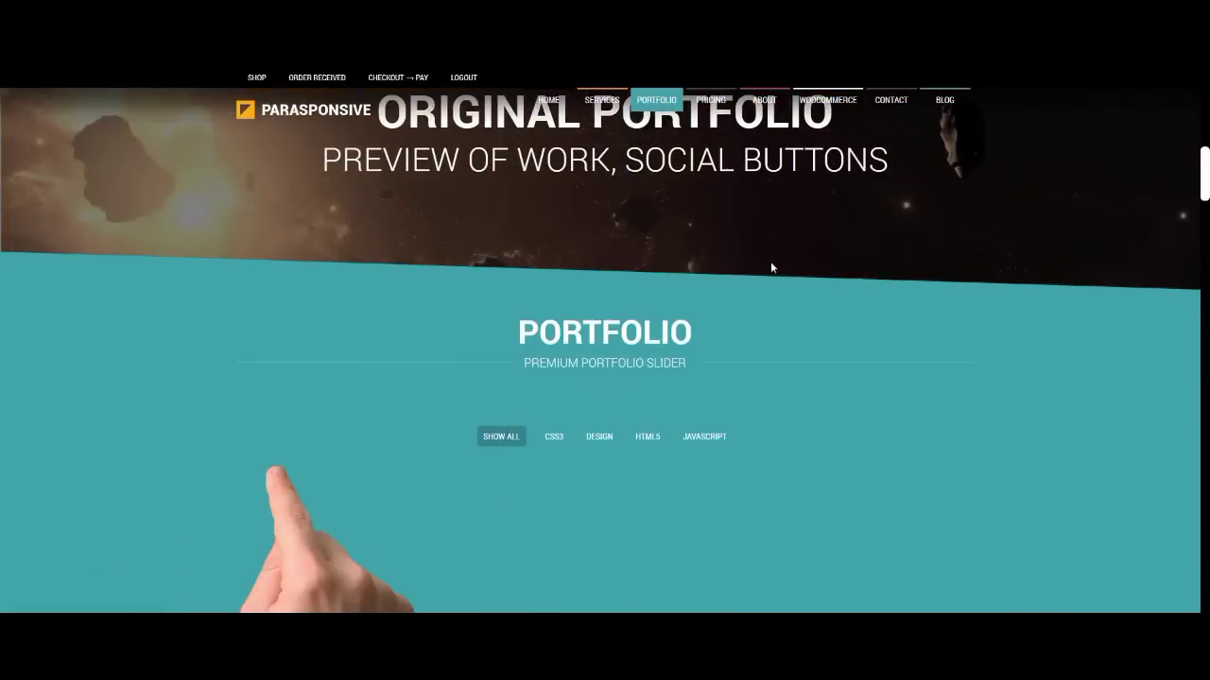
{"action": "scroll", "coordinate": [770, 268], "scroll_direction": "down", "scroll_amount": 1}
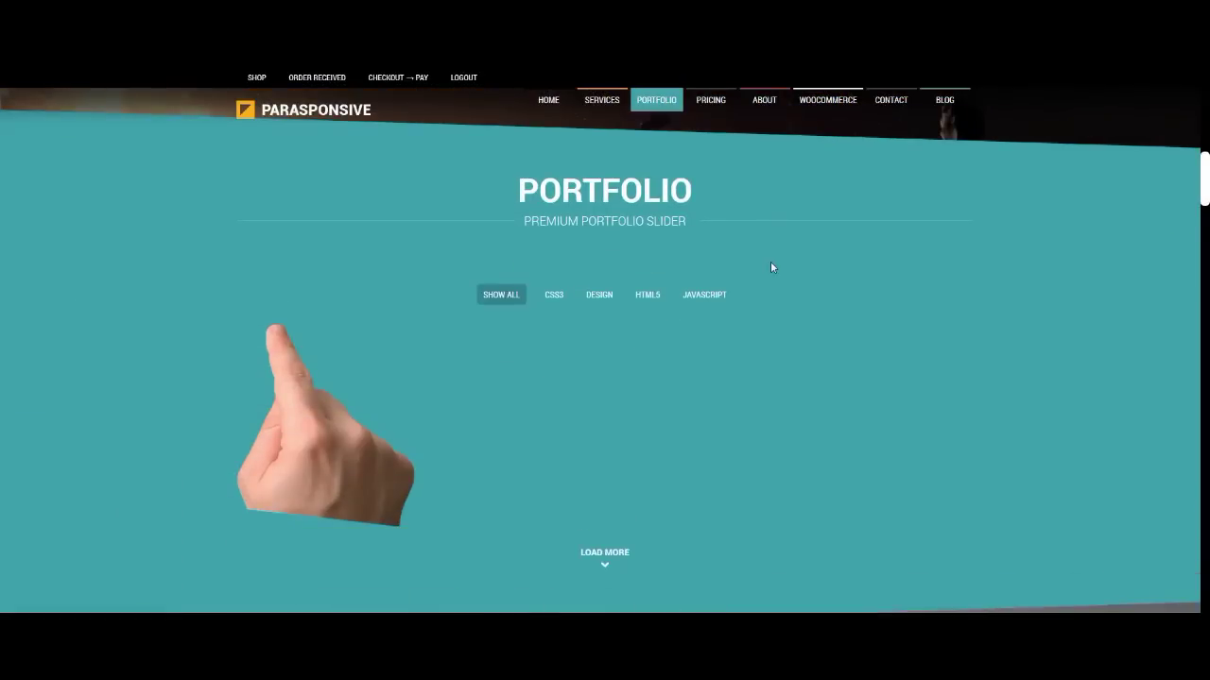
{"action": "scroll", "coordinate": [756, 217], "scroll_direction": "down", "scroll_amount": 1}
Jump to the Pricing section and scroll down through the sections below it
{"action": "left_click", "coordinate": [720, 101]}
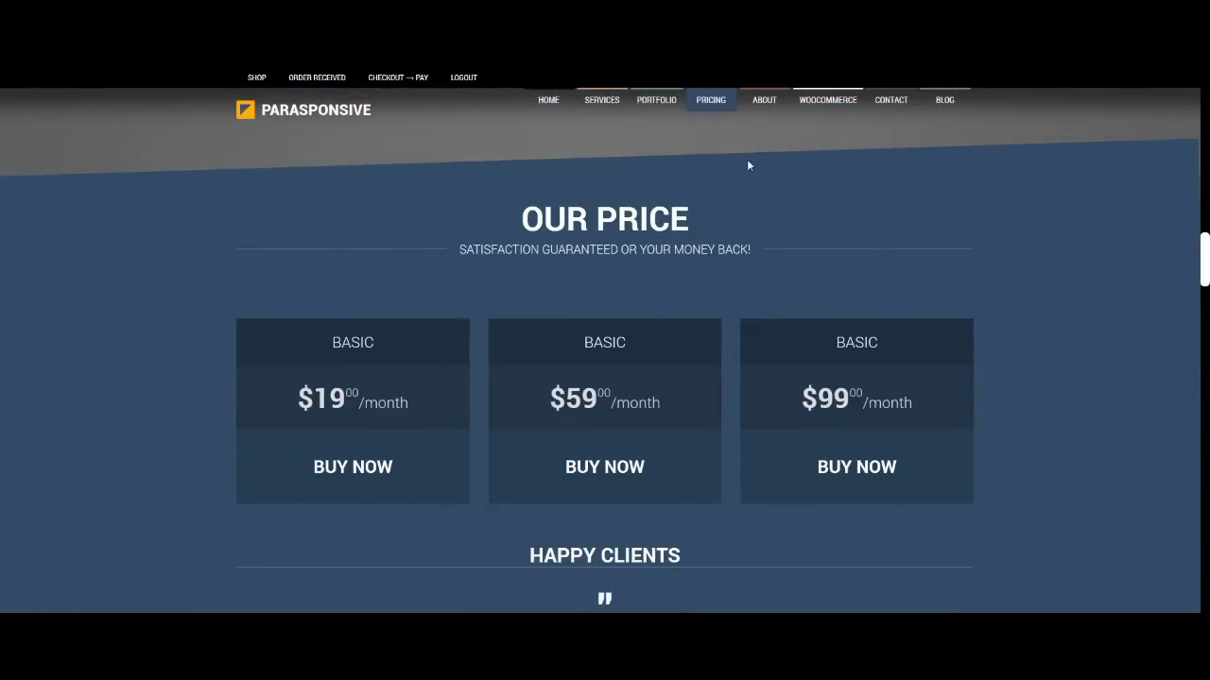
{"action": "scroll", "coordinate": [750, 132], "scroll_direction": "down", "scroll_amount": 3}
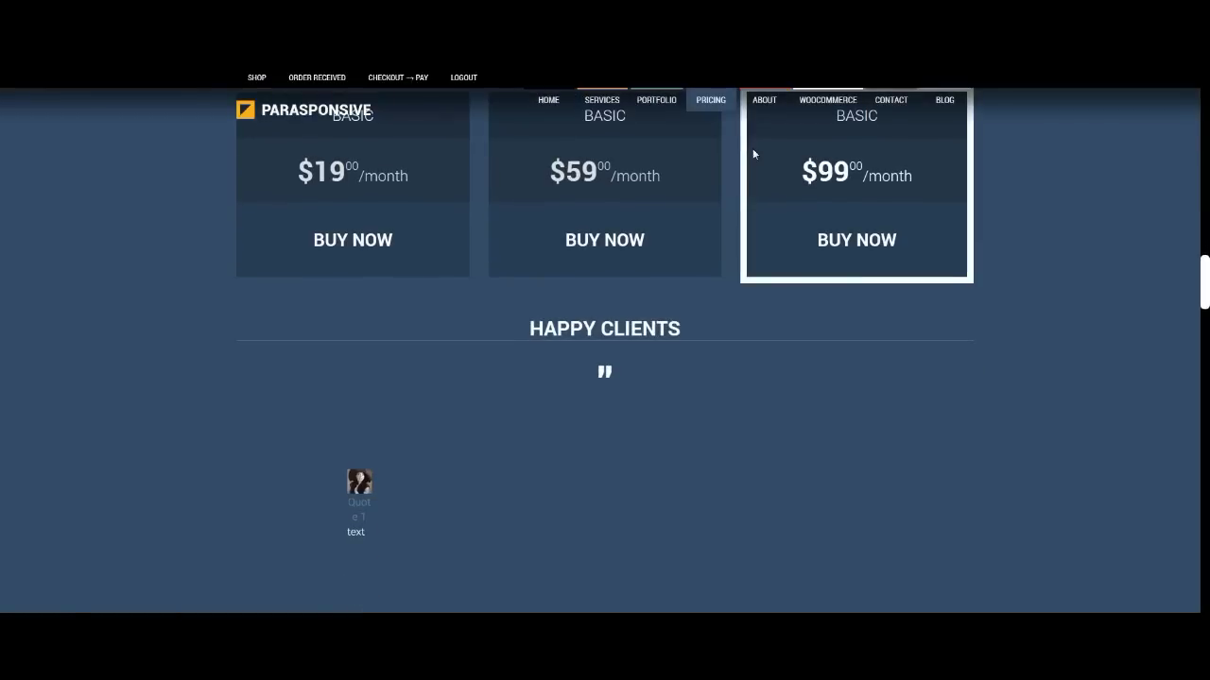
{"action": "scroll", "coordinate": [754, 154], "scroll_direction": "down", "scroll_amount": 3}
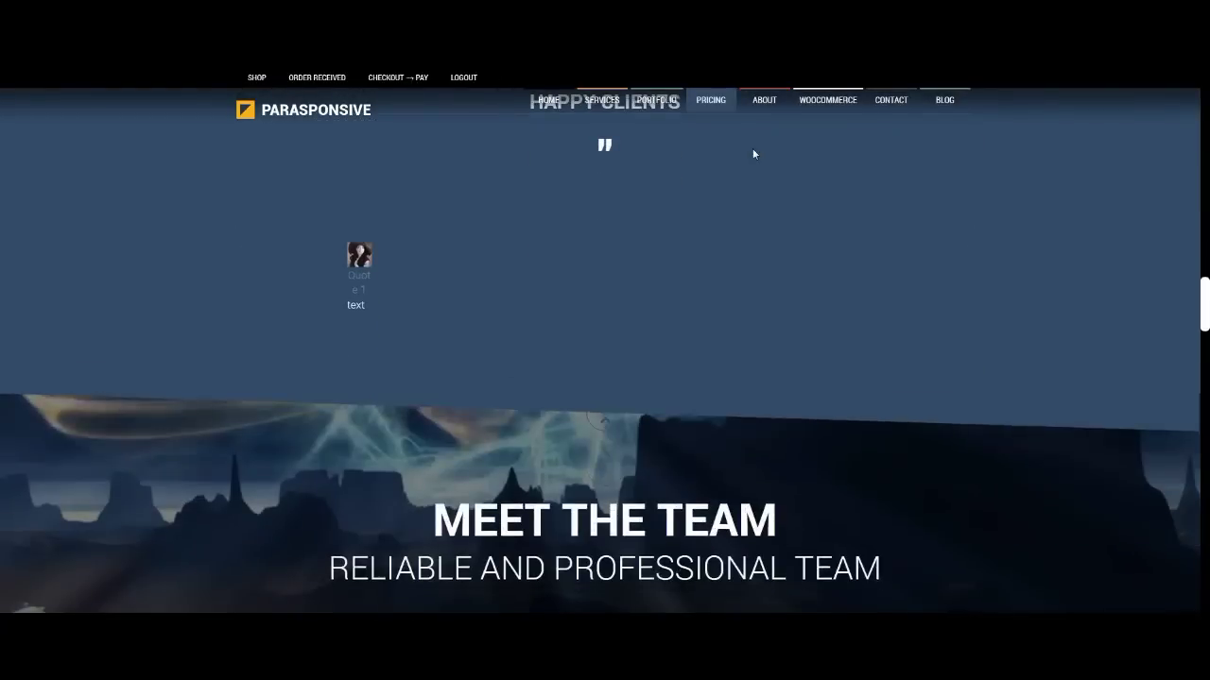
{"action": "scroll", "coordinate": [753, 152], "scroll_direction": "down", "scroll_amount": 3}
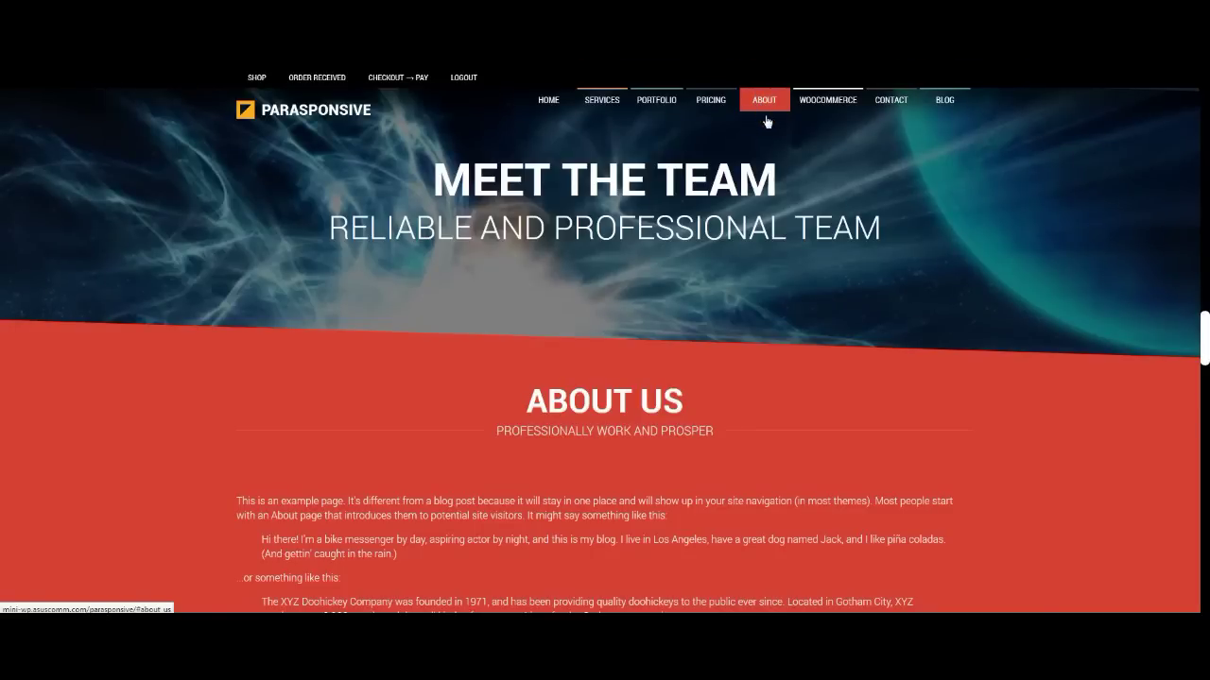
{"action": "scroll", "coordinate": [766, 118], "scroll_direction": "down", "scroll_amount": 1}
{"action": "scroll", "coordinate": [767, 119], "scroll_direction": "down", "scroll_amount": 3}
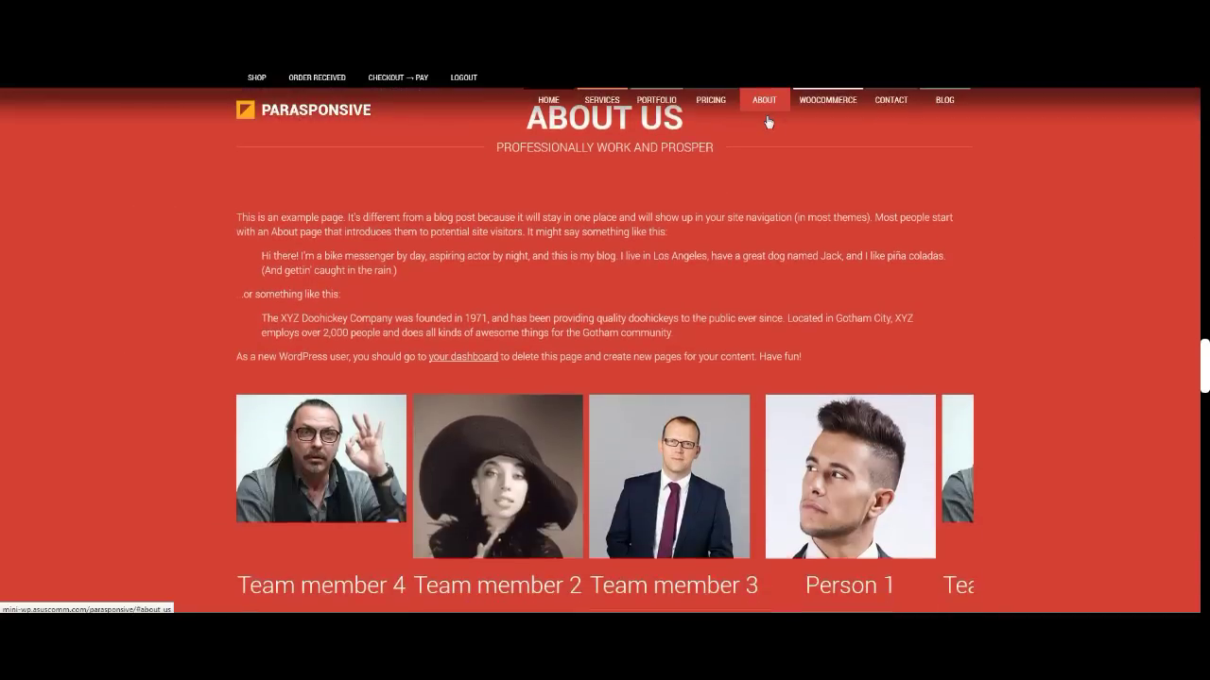
{"action": "scroll", "coordinate": [769, 121], "scroll_direction": "down", "scroll_amount": 1}
{"action": "scroll", "coordinate": [767, 121], "scroll_direction": "down", "scroll_amount": 2}
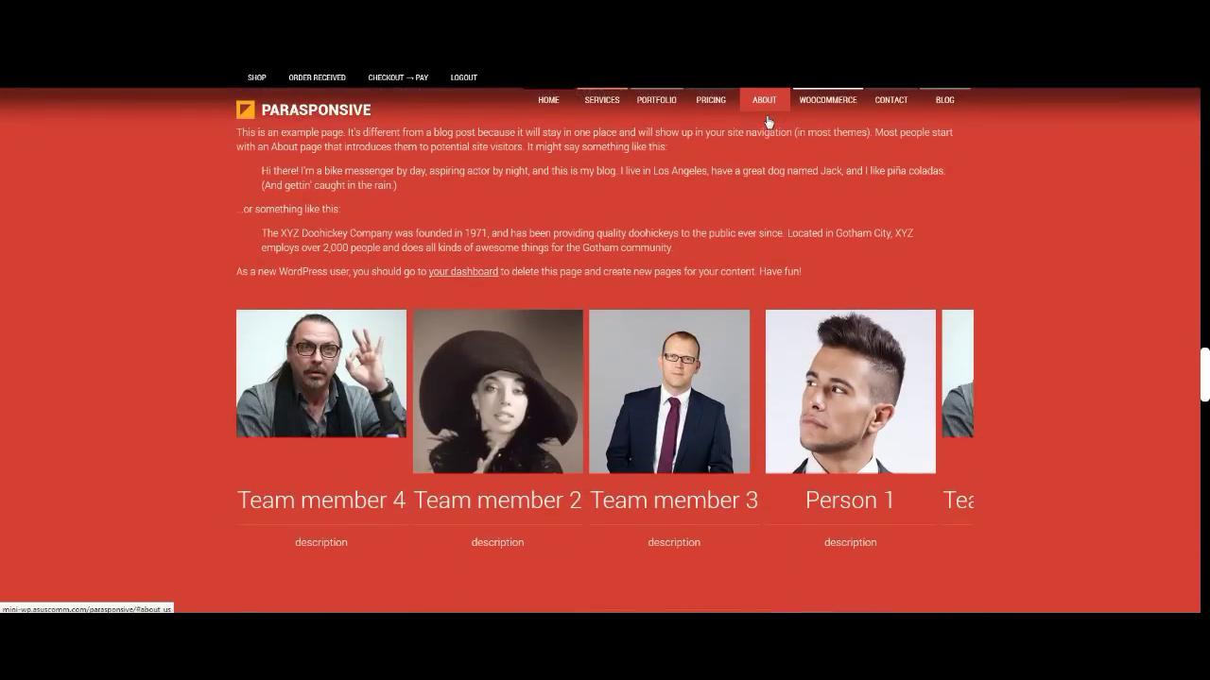
View the WooCommerce Best Selling Items, including the £15 Product, then jump to Contact
{"action": "left_click", "coordinate": [811, 100]}
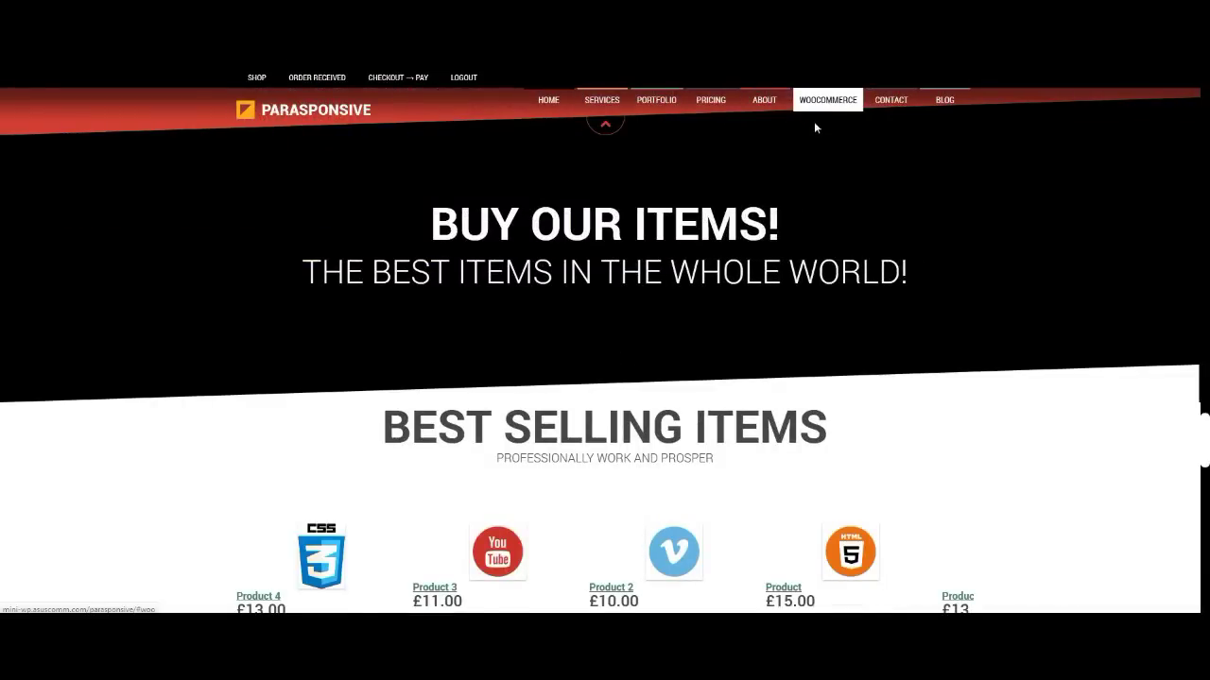
{"action": "scroll", "coordinate": [817, 127], "scroll_direction": "down", "scroll_amount": 3}
{"action": "scroll", "coordinate": [817, 127], "scroll_direction": "down", "scroll_amount": 2}
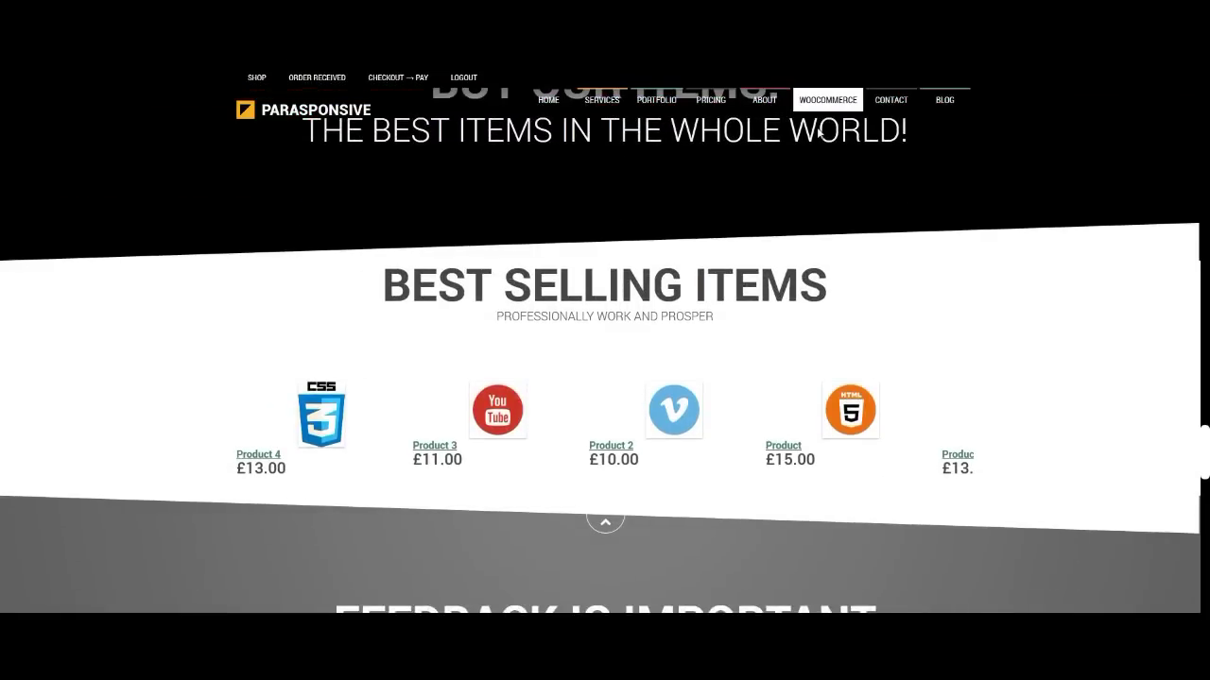
{"action": "scroll", "coordinate": [819, 133], "scroll_direction": "down", "scroll_amount": 5}
{"action": "left_click", "coordinate": [888, 100]}
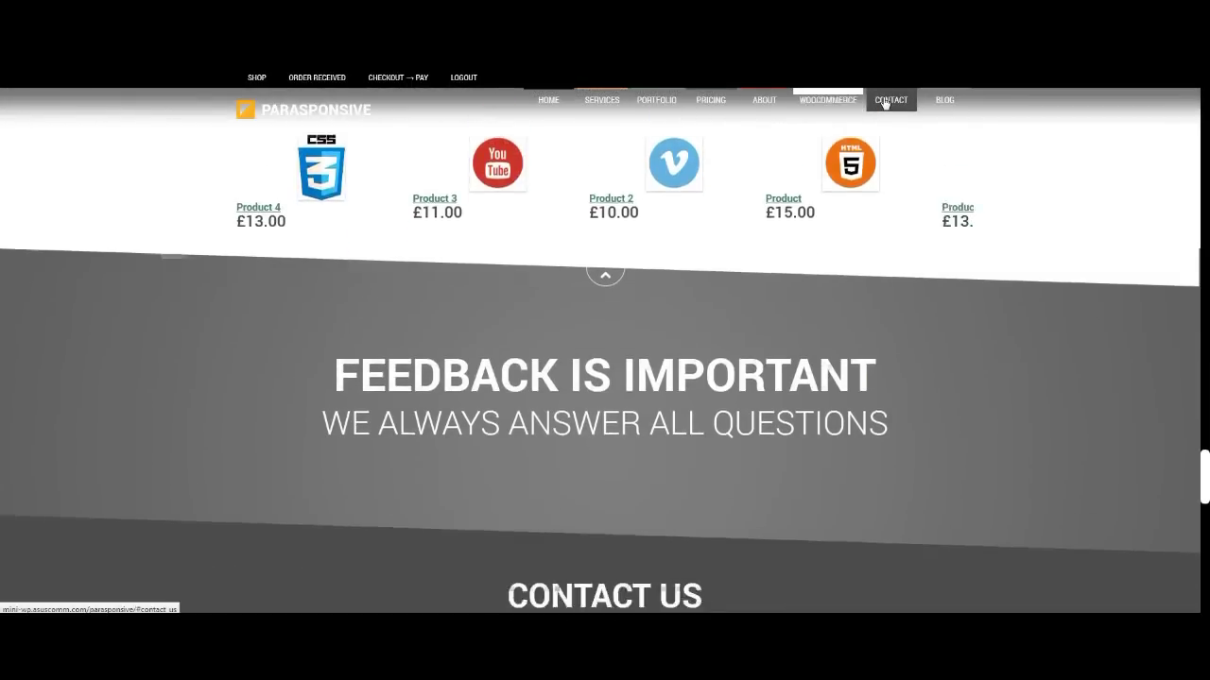